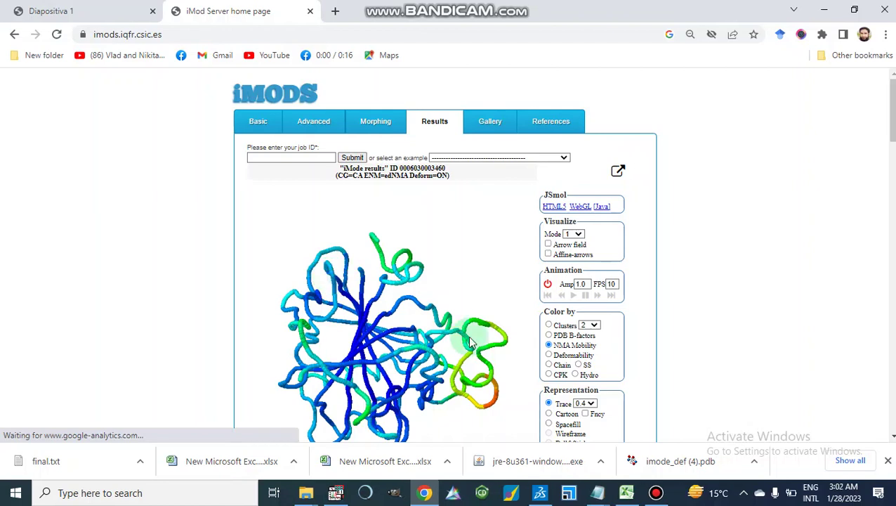
# - Select the job ID in the results header and browse the example results list without choosing one
pyautogui.click(486, 297)
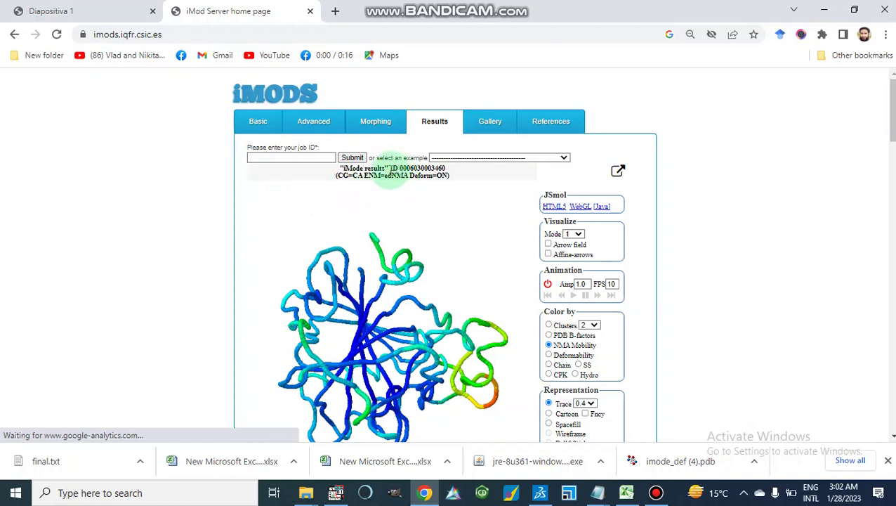
pyautogui.moveTo(391, 169); pyautogui.dragTo(446, 168)
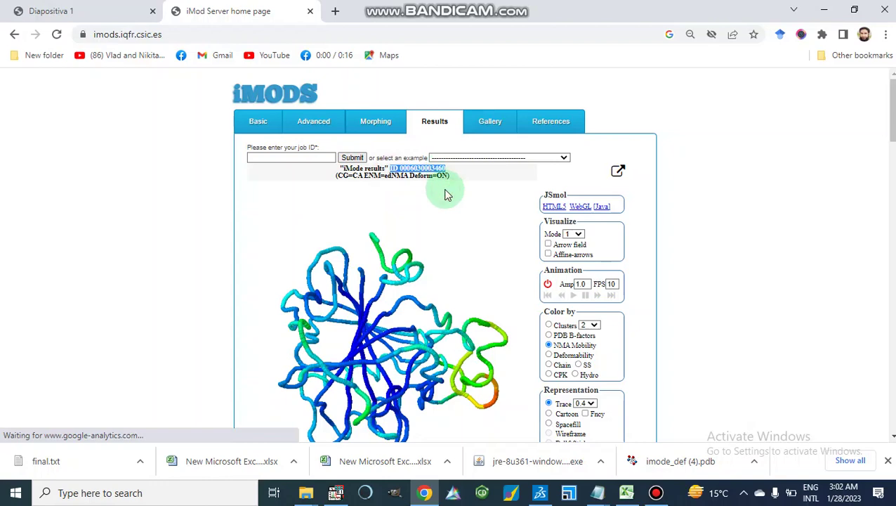
pyautogui.scroll(3, 447, 193)
pyautogui.scroll(-4, 445, 190)
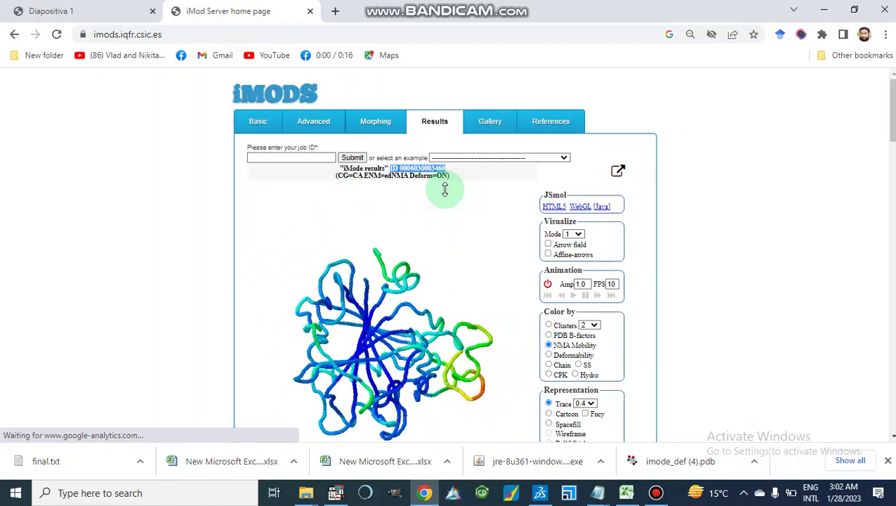
pyautogui.scroll(2, 445, 191)
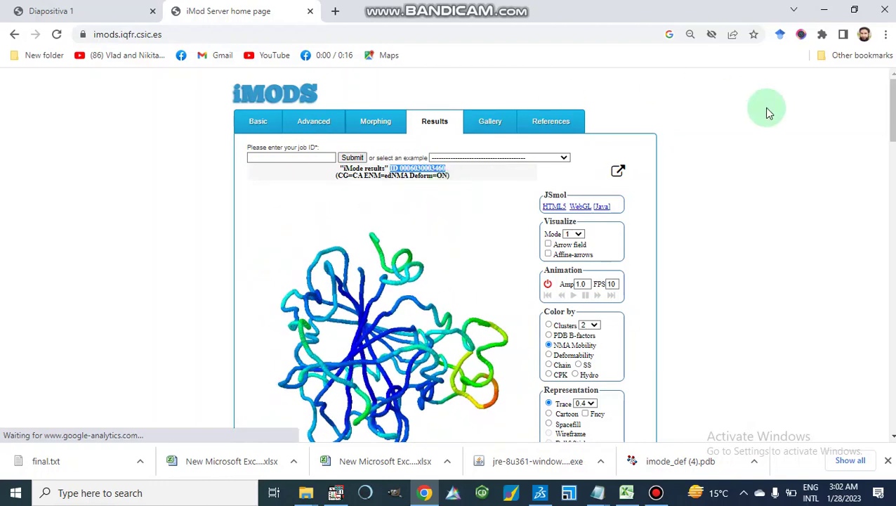
pyautogui.moveTo(893, 106); pyautogui.dragTo(893, 113)
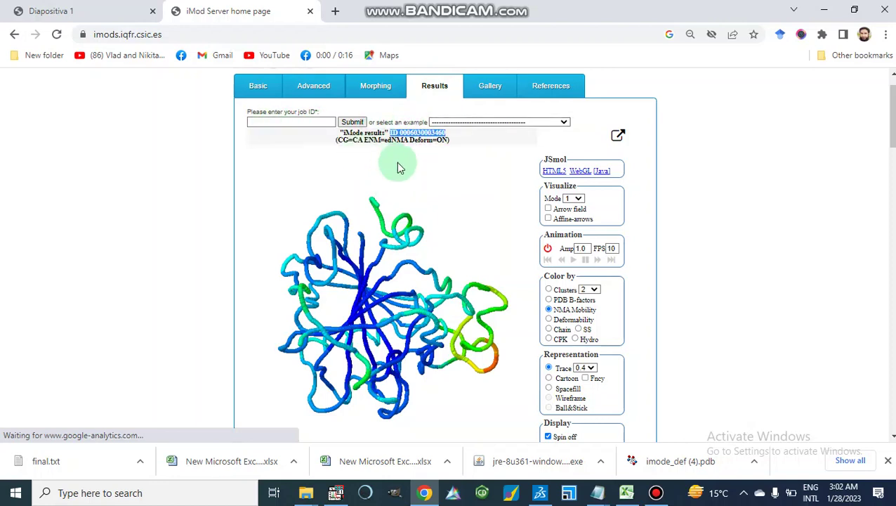
pyautogui.click(564, 123)
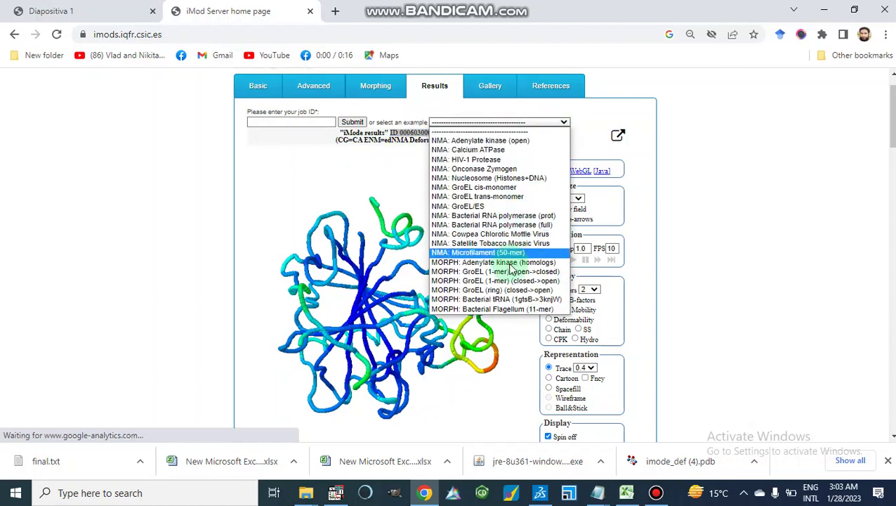
pyautogui.click(563, 123)
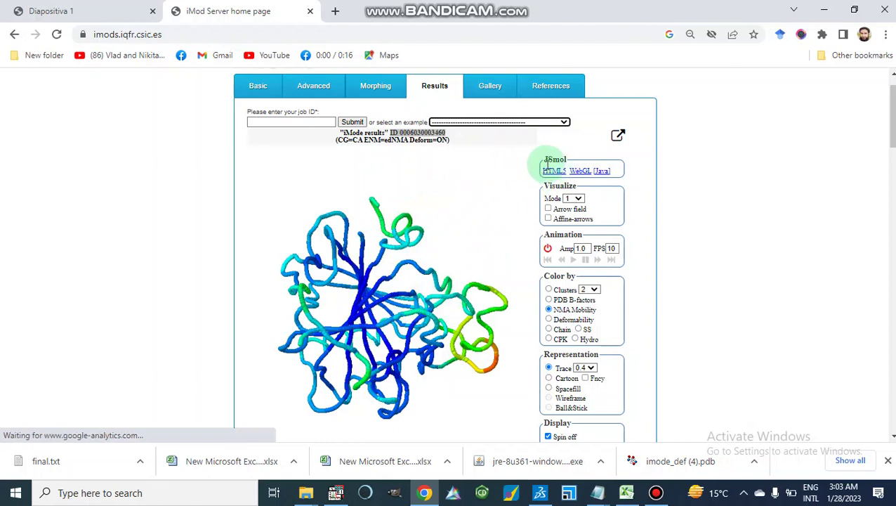
pyautogui.click(562, 171)
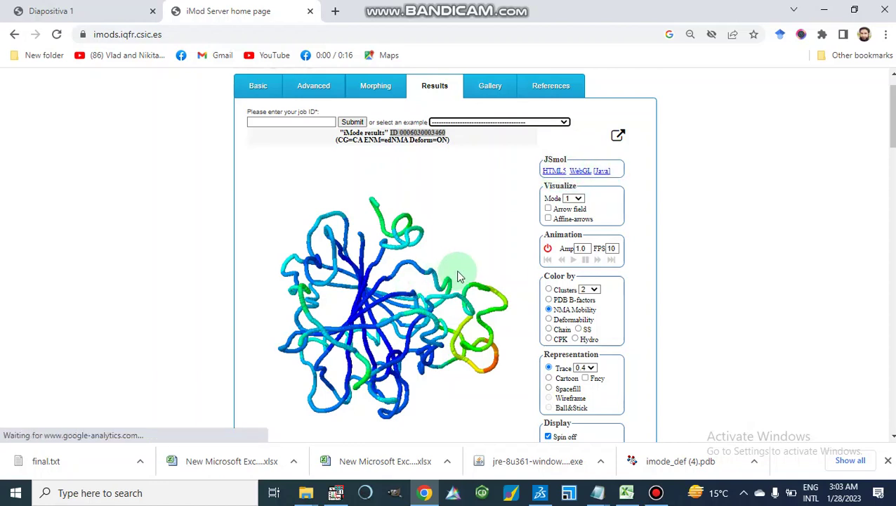
# - Keep mode 1, enable Arrow field and Affine-arrows, and rotate the model to inspect them
pyautogui.click(577, 200)
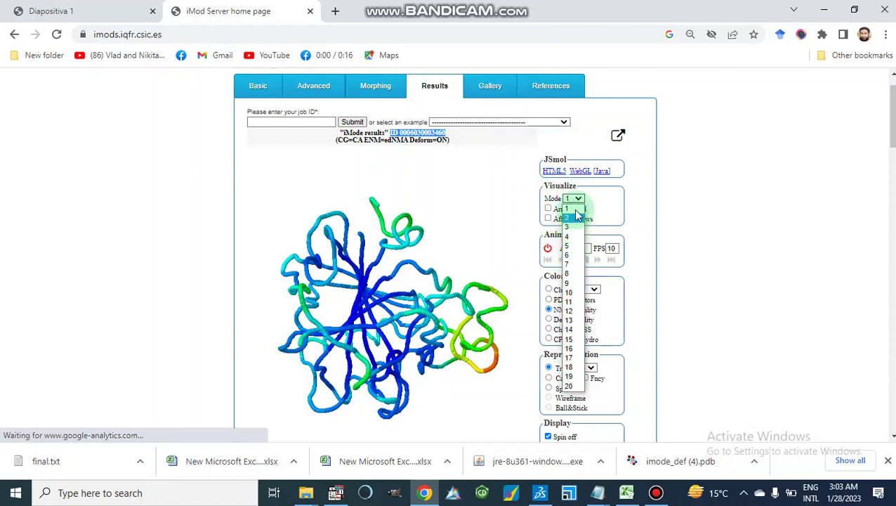
pyautogui.click(577, 199)
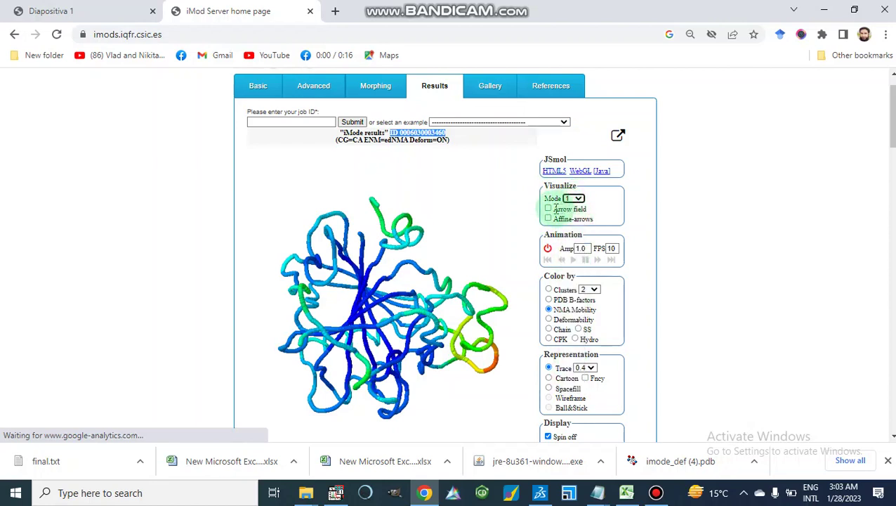
pyautogui.click(548, 208)
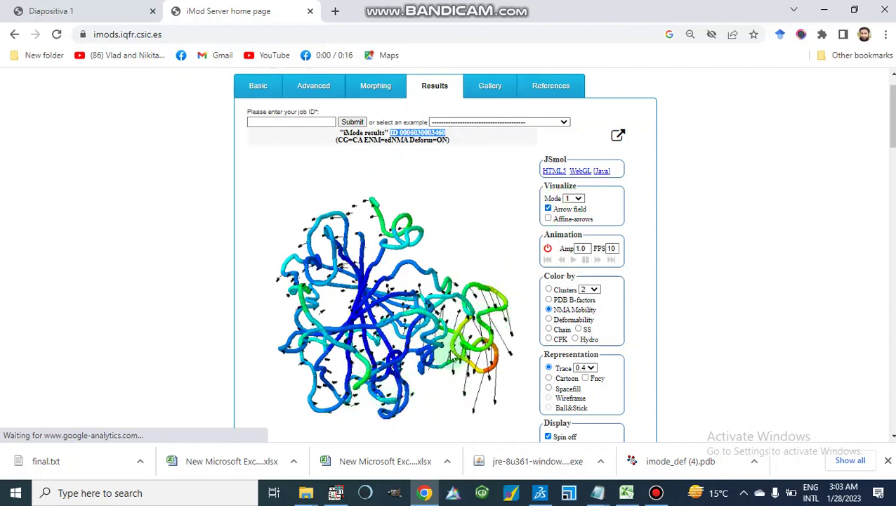
pyautogui.click(548, 218)
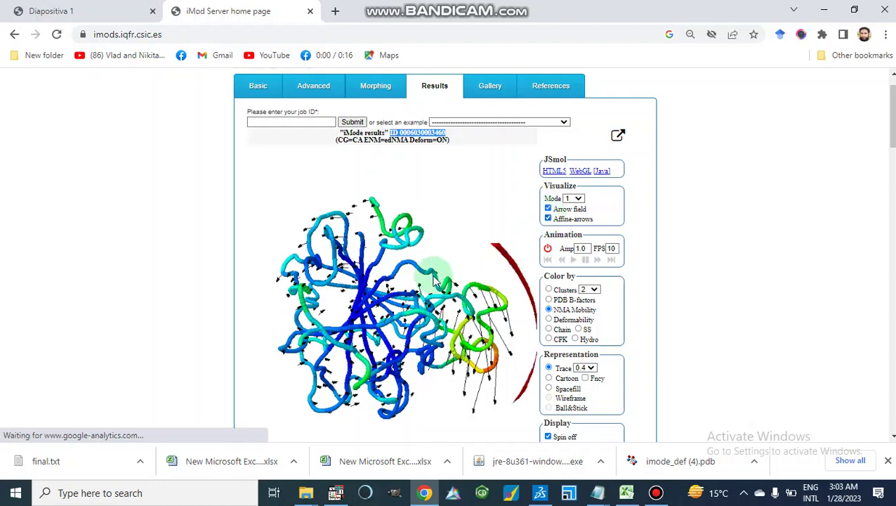
pyautogui.moveTo(380, 260); pyautogui.dragTo(414, 206)
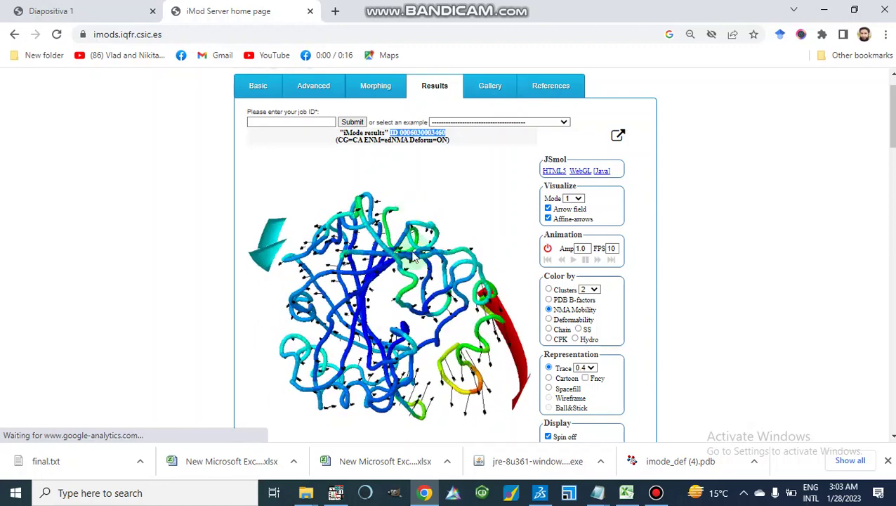
pyautogui.moveTo(434, 302)
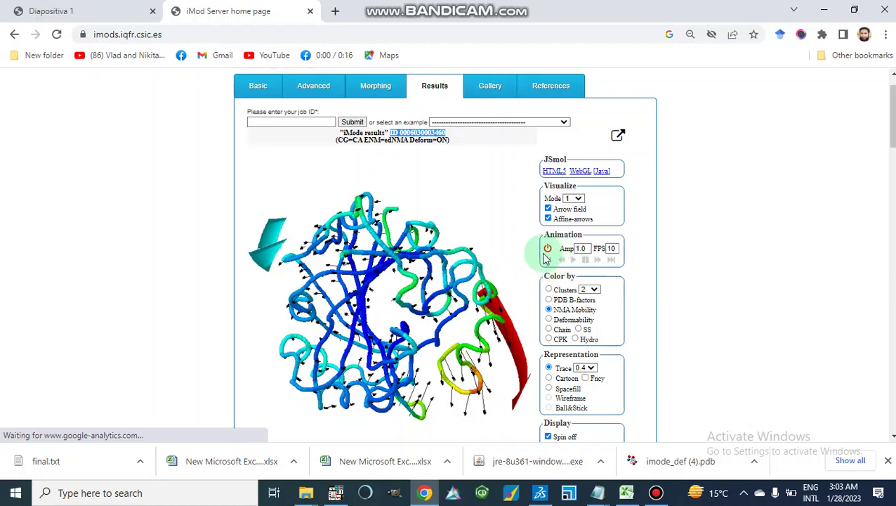
# - Check the Clusters list, keeping 2 clusters, and colour the protein trace by Deformability
pyautogui.scroll(-2, 567, 273)
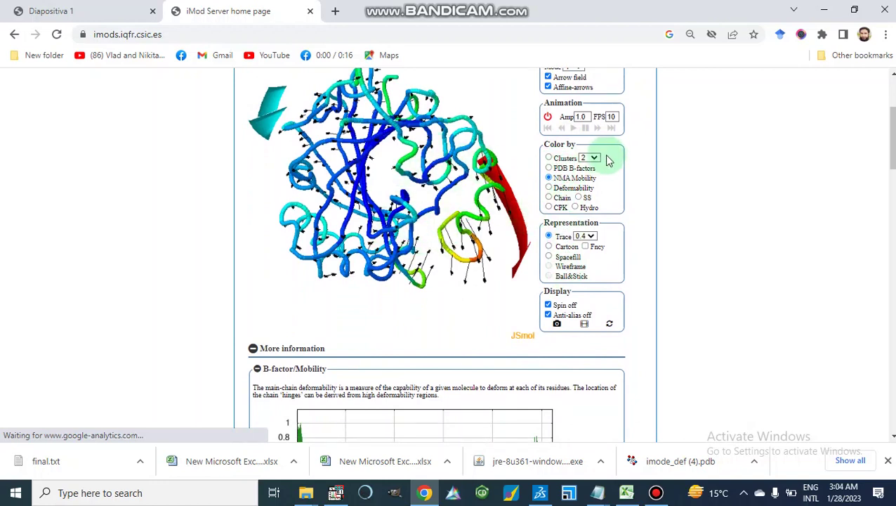
pyautogui.click(594, 158)
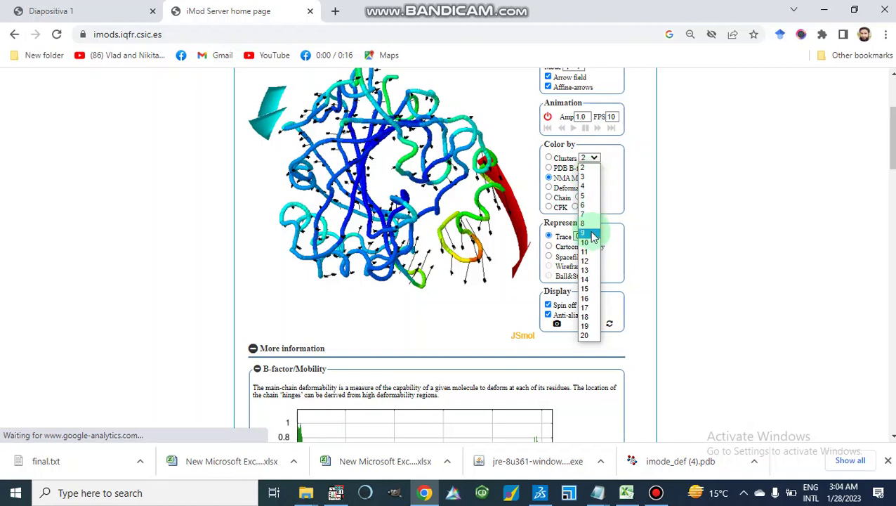
pyautogui.click(615, 167)
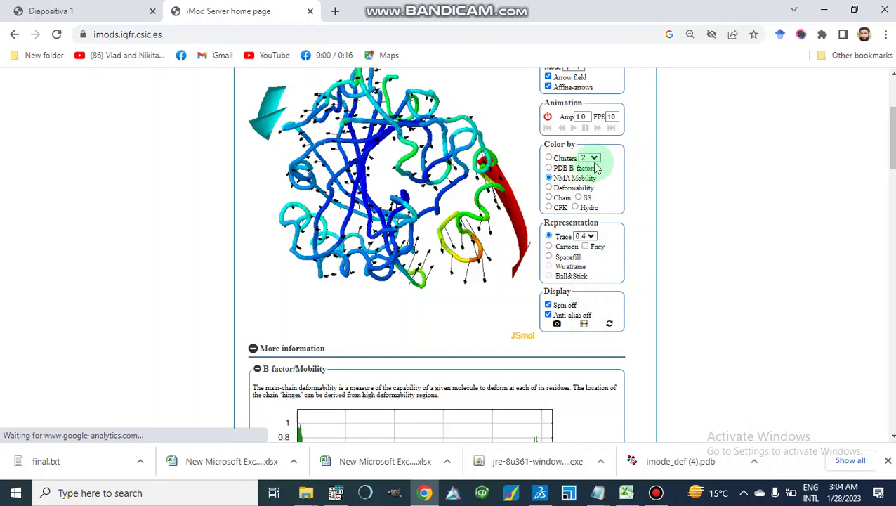
pyautogui.click(594, 160)
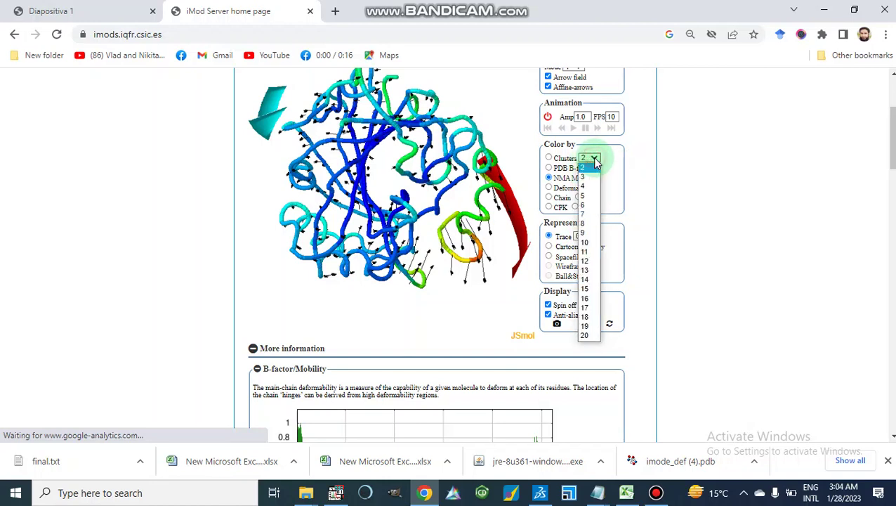
pyautogui.click(620, 184)
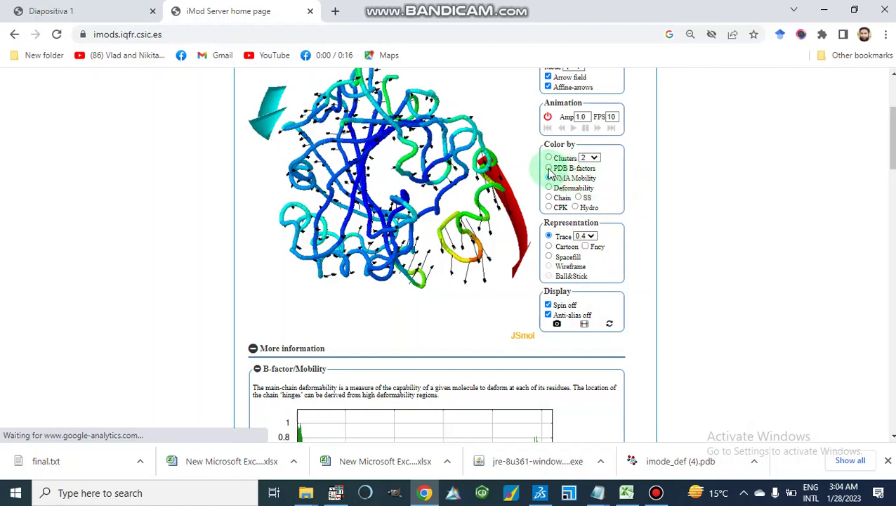
pyautogui.click(549, 177)
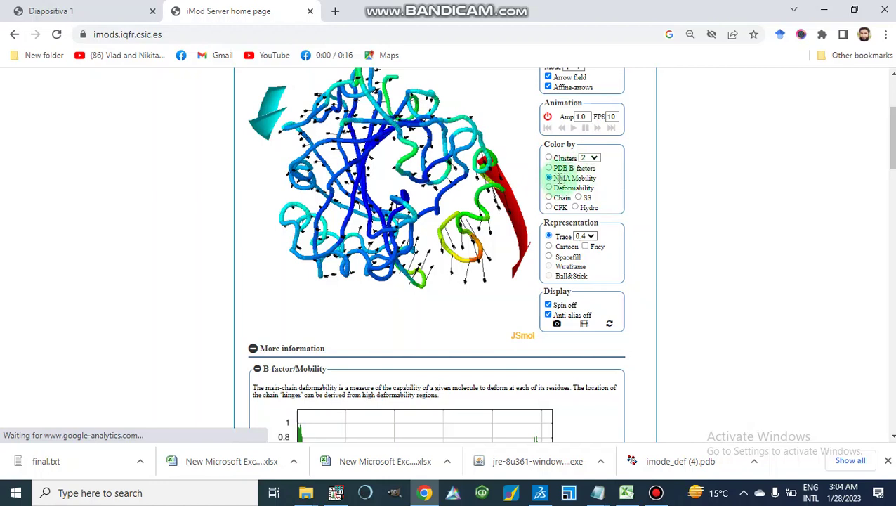
pyautogui.moveTo(559, 179)
pyautogui.mouseDown()
pyautogui.moveTo(602, 183)
pyautogui.moveTo(549, 194)
pyautogui.mouseUp()
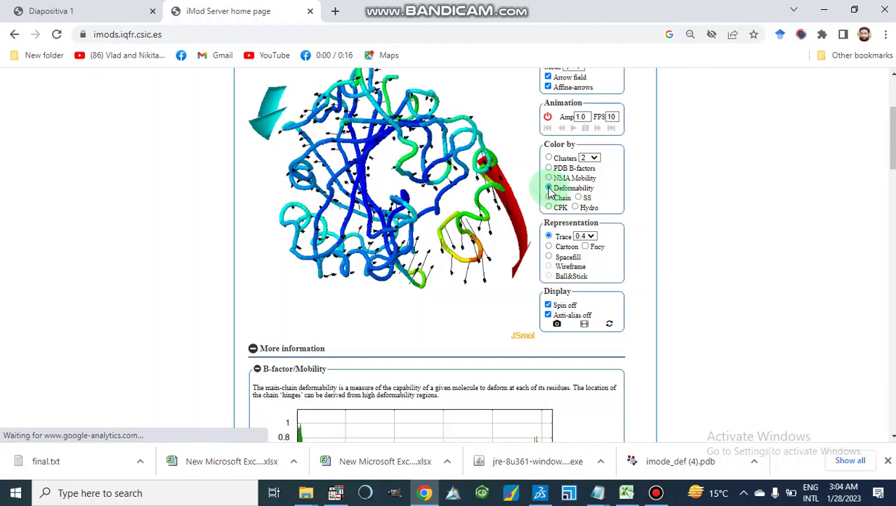
pyautogui.click(488, 280)
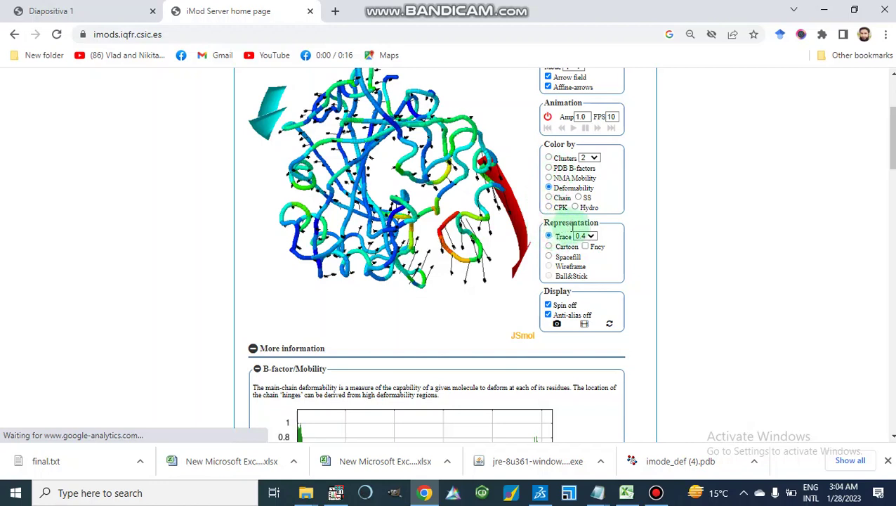
# - Colour by NMA Mobility and, after trying Fancy Cartoon, render as Spacefill with Fancy off
pyautogui.click(549, 179)
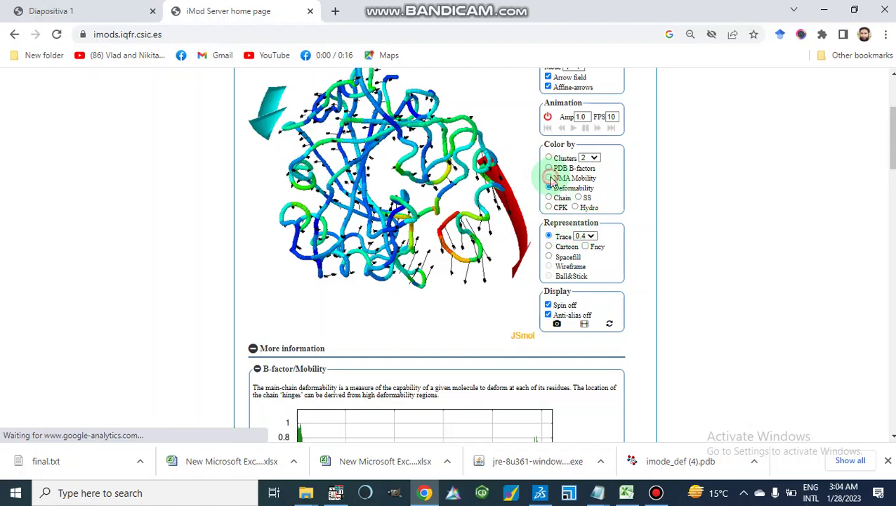
pyautogui.click(548, 246)
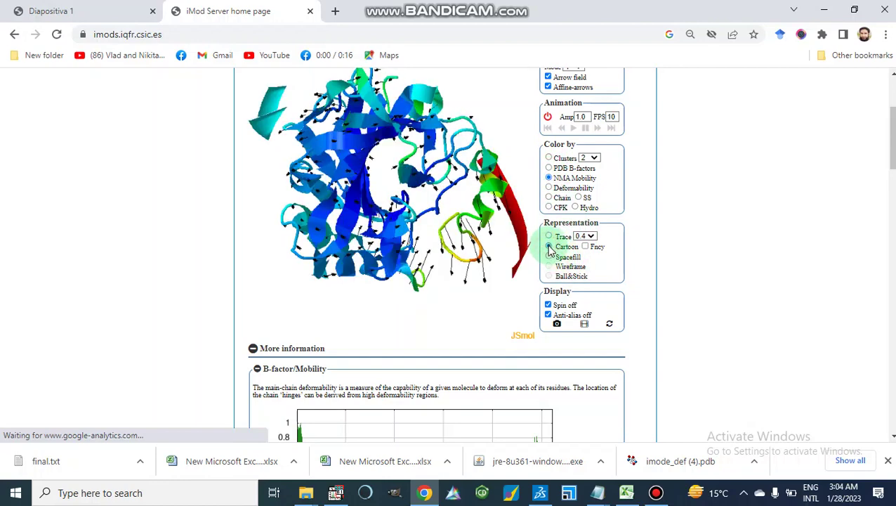
pyautogui.click(585, 247)
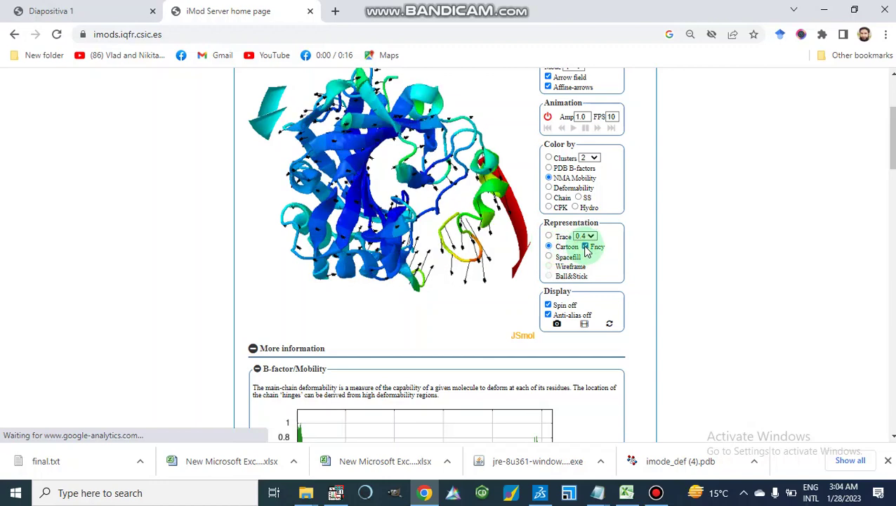
pyautogui.click(548, 258)
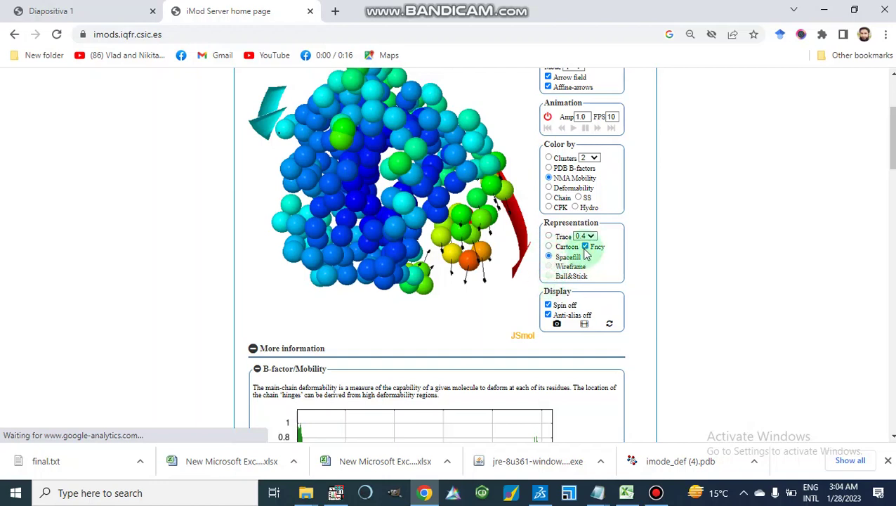
pyautogui.click(585, 247)
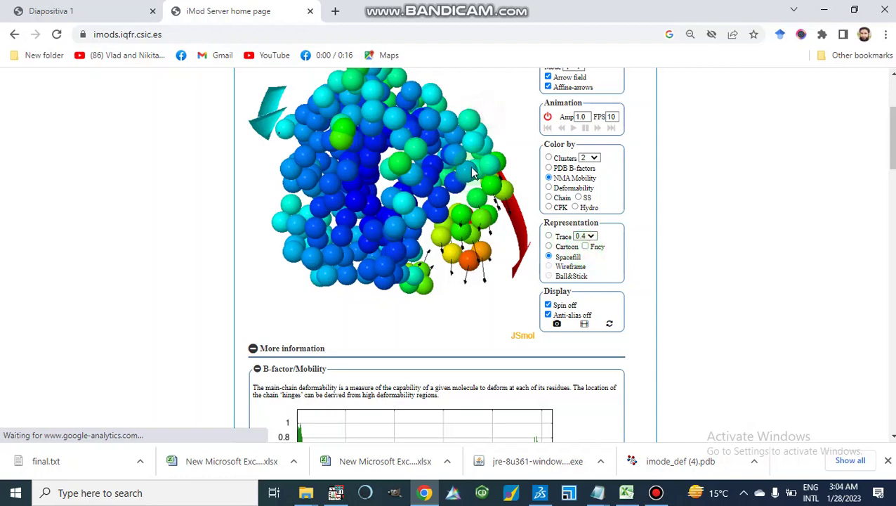
pyautogui.moveTo(892, 146); pyautogui.dragTo(891, 148)
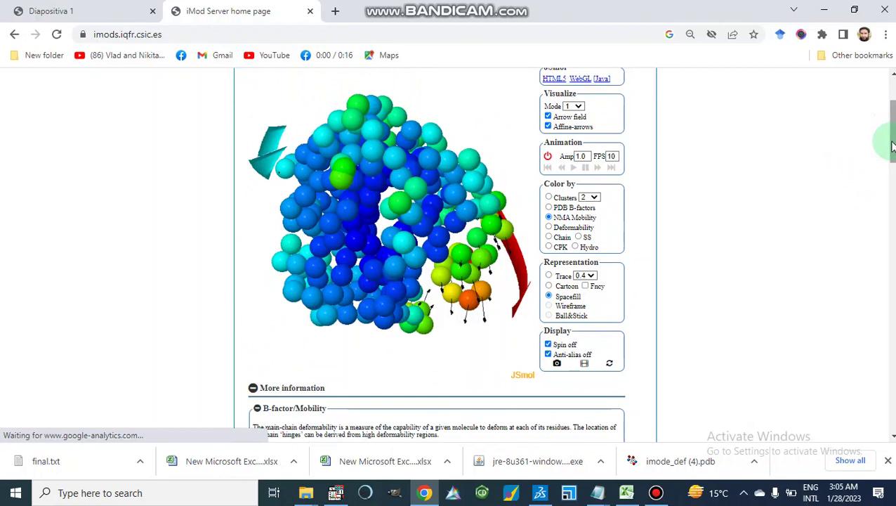
# - Reset the orientation, save a snapshot as jmol.png, and rotate the molecule to show its motion arrows
pyautogui.click(609, 366)
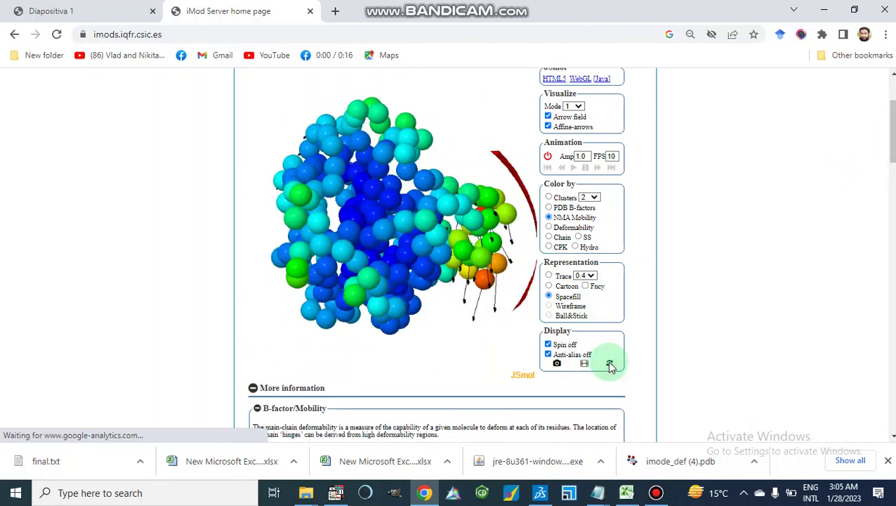
pyautogui.click(557, 364)
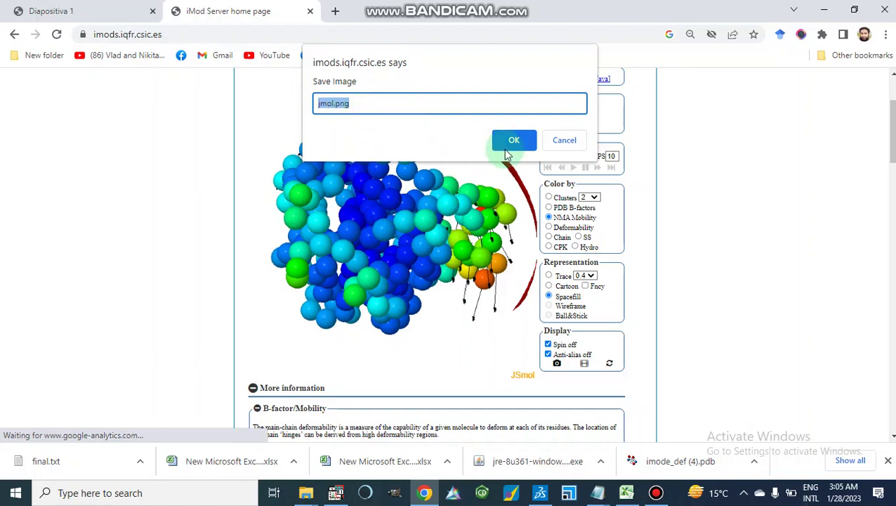
pyautogui.click(564, 140)
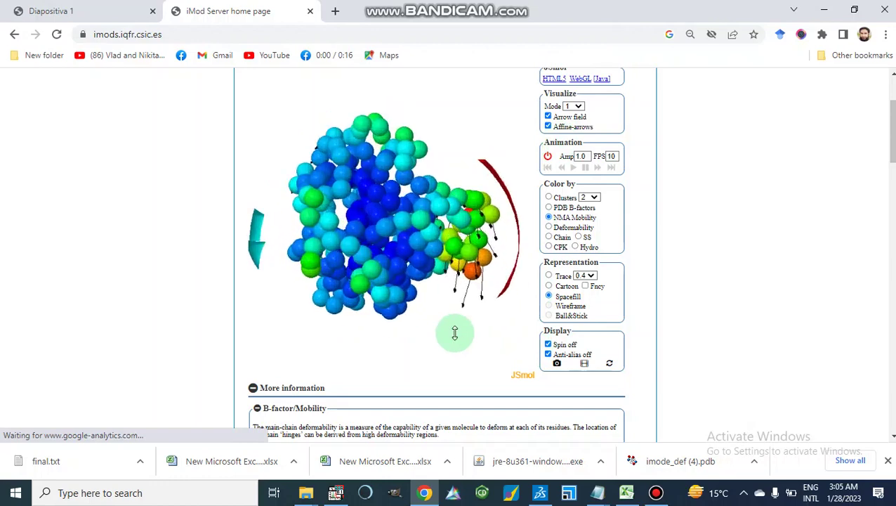
pyautogui.moveTo(358, 212); pyautogui.dragTo(409, 213)
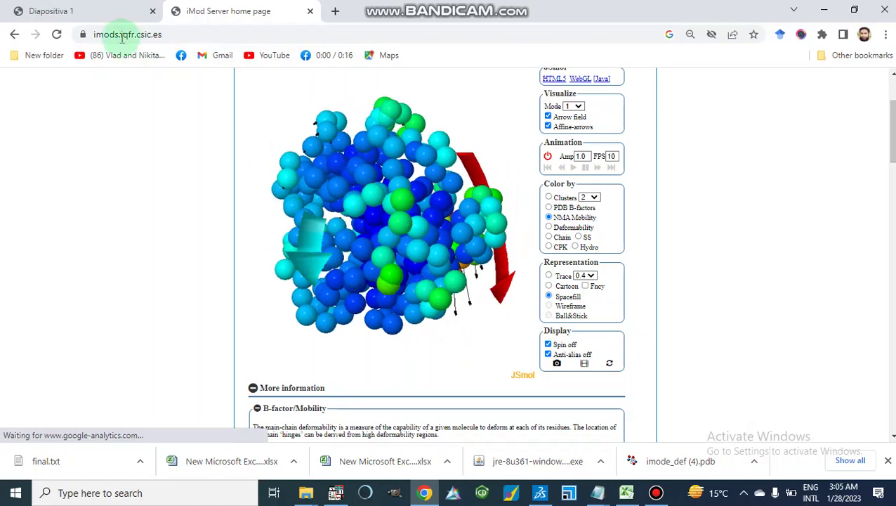
# - Switch to the iMODS tutorial PDF and scroll to page 2, Basic NMA interface
pyautogui.click(53, 14)
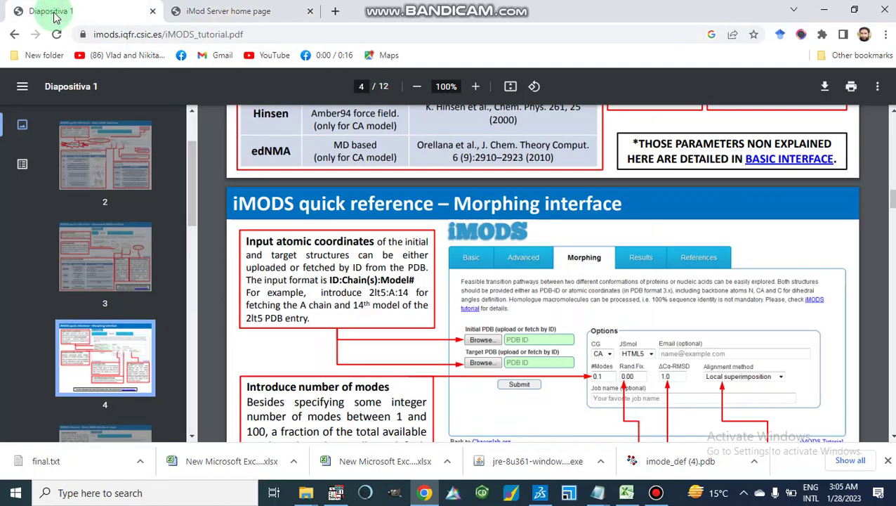
pyautogui.scroll(15, 452, 237)
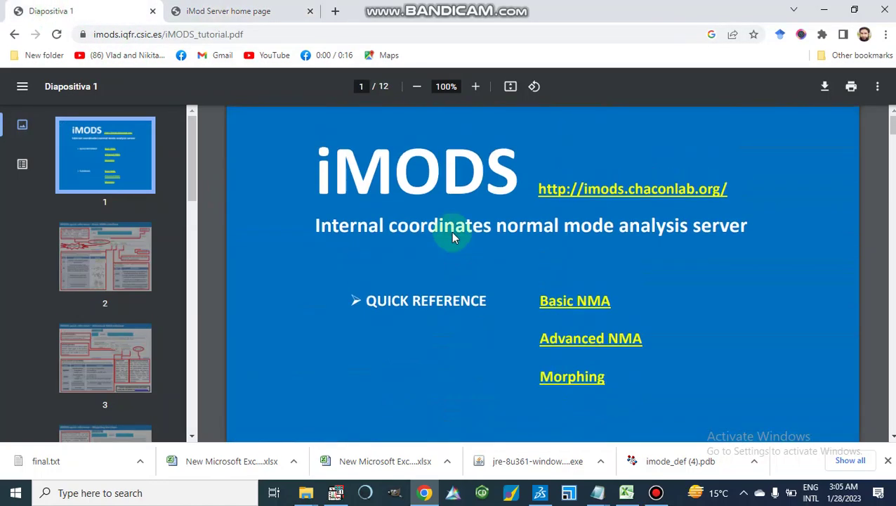
pyautogui.scroll(-5, 537, 259)
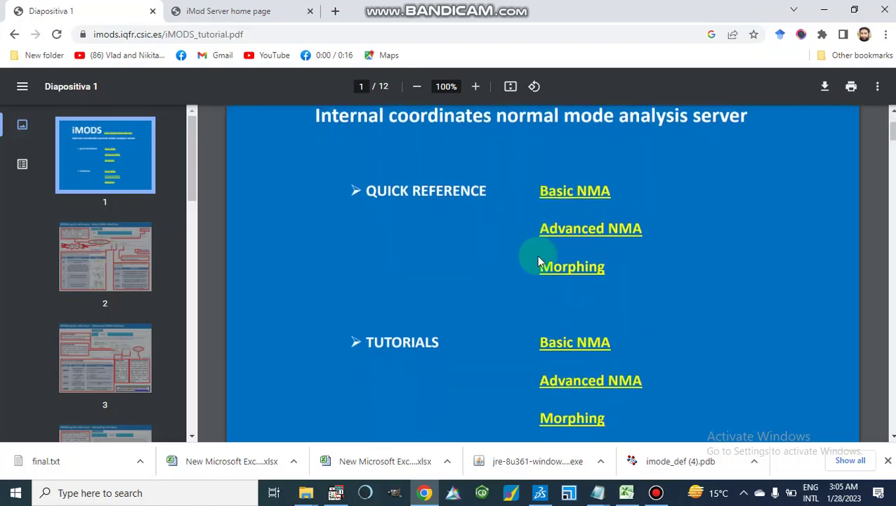
pyautogui.scroll(-8, 538, 260)
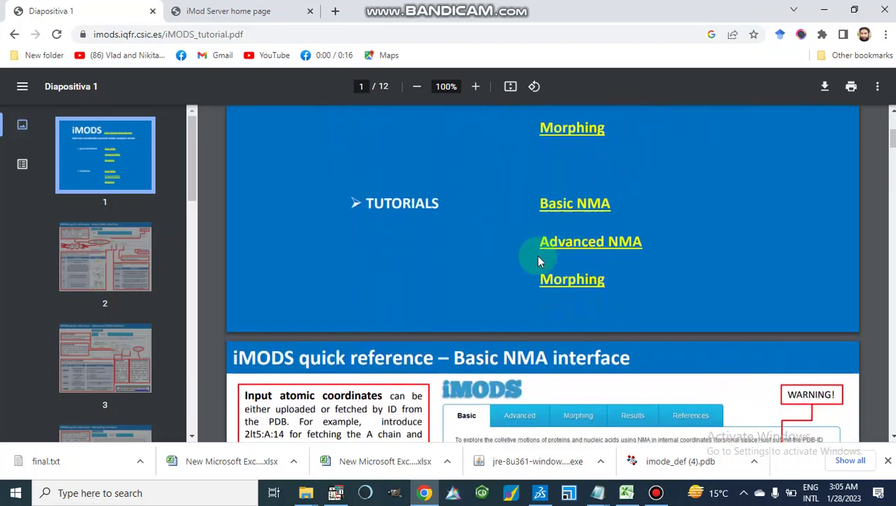
pyautogui.scroll(-2, 539, 260)
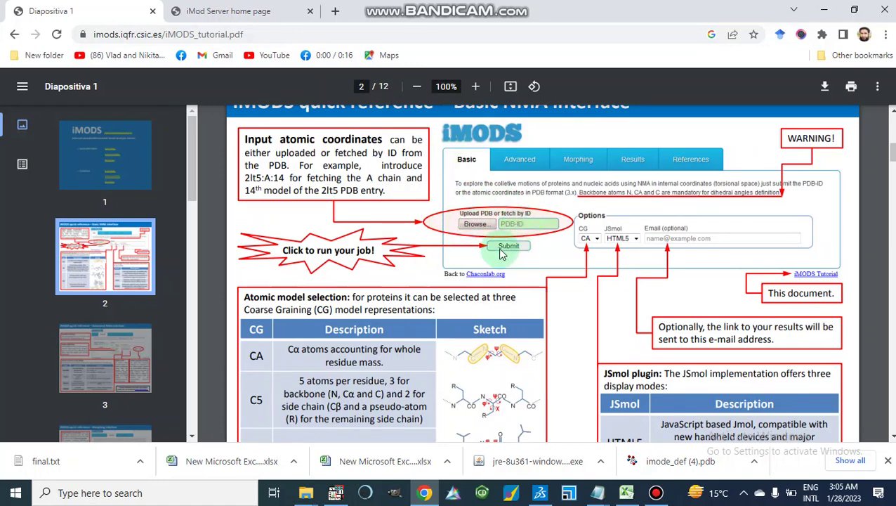
pyautogui.scroll(-1, 515, 251)
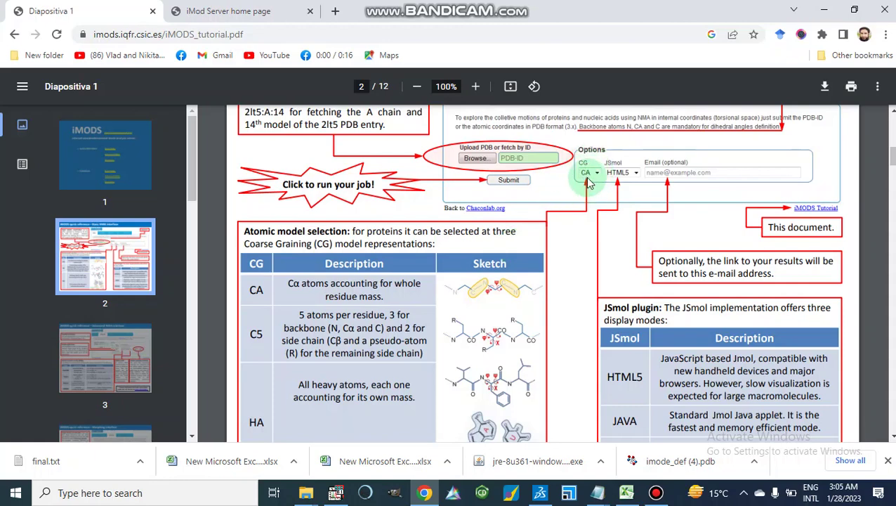
pyautogui.scroll(-2, 560, 220)
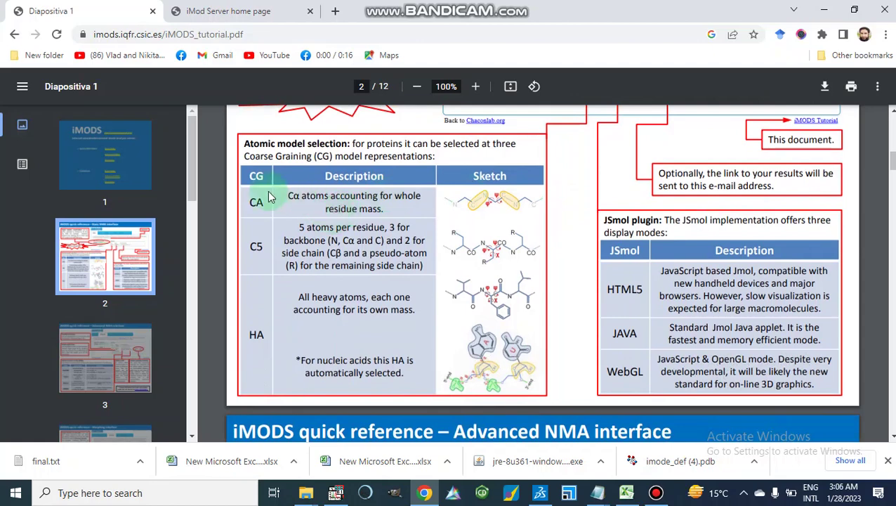
pyautogui.doubleClick(250, 204)
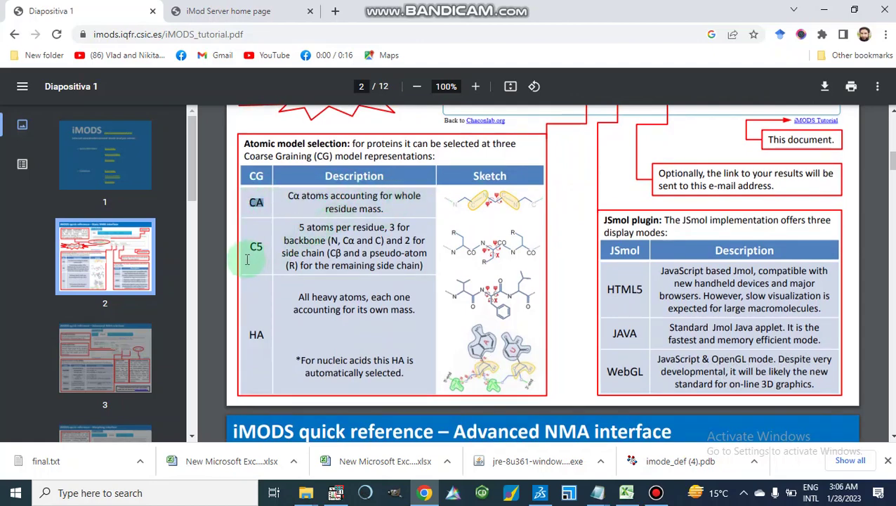
pyautogui.moveTo(249, 249); pyautogui.dragTo(265, 247)
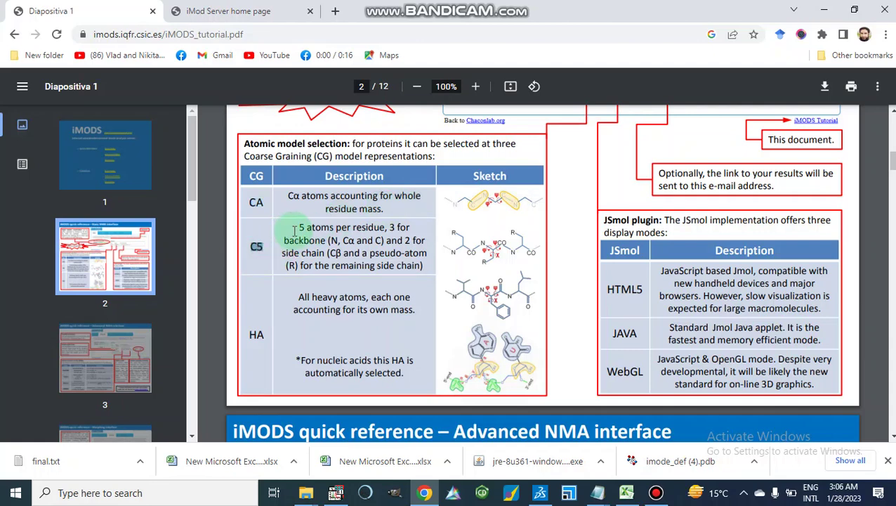
pyautogui.moveTo(297, 228)
pyautogui.mouseDown()
pyautogui.moveTo(388, 228)
pyautogui.moveTo(300, 239)
pyautogui.mouseUp()
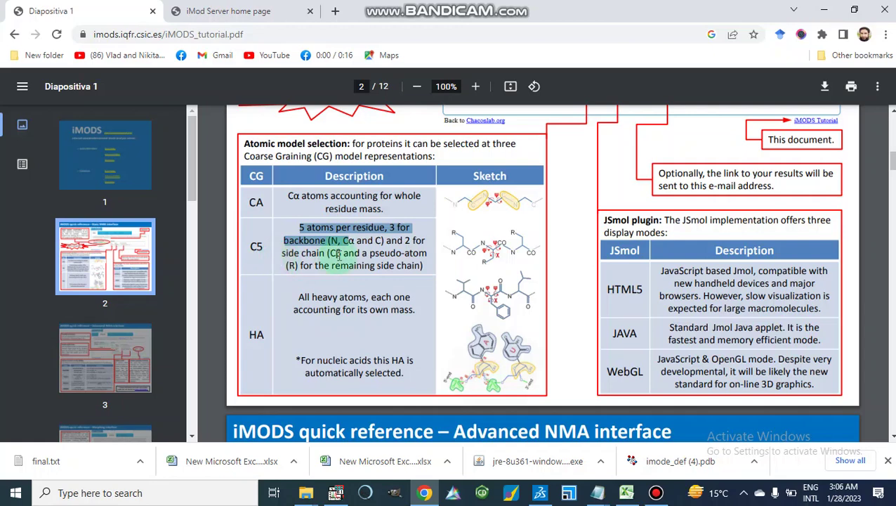
pyautogui.click(290, 266)
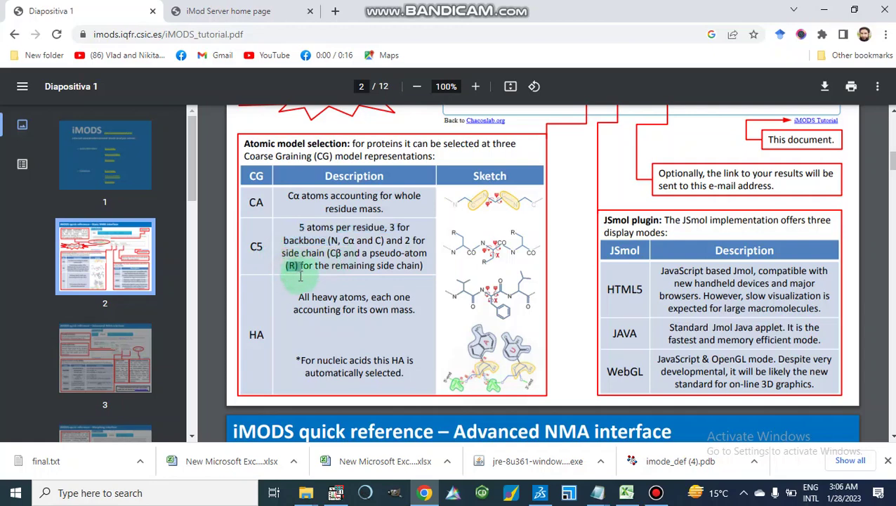
pyautogui.moveTo(290, 266); pyautogui.dragTo(300, 276)
pyautogui.scroll(-1, 306, 317)
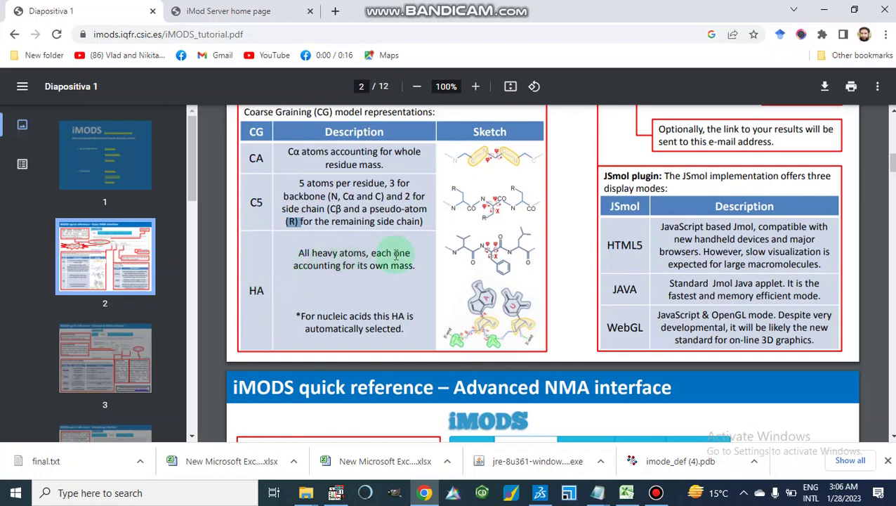
pyautogui.scroll(1, 395, 255)
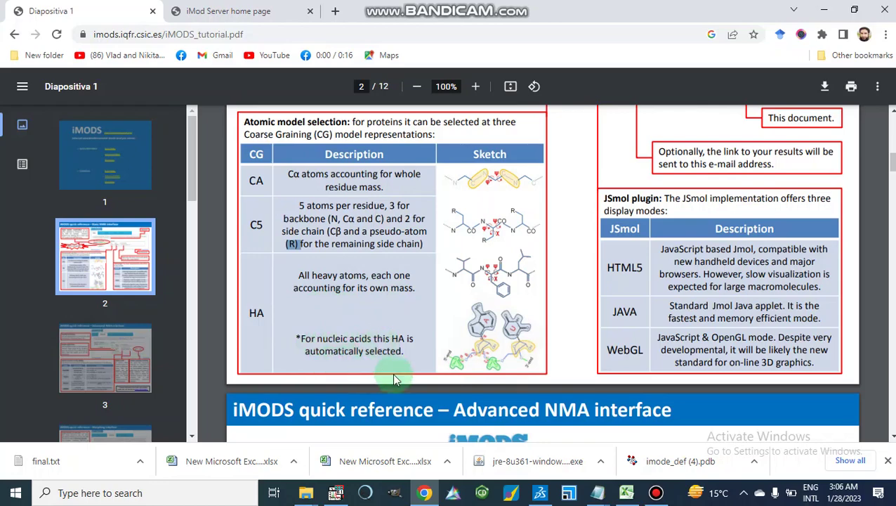
pyautogui.scroll(3, 510, 319)
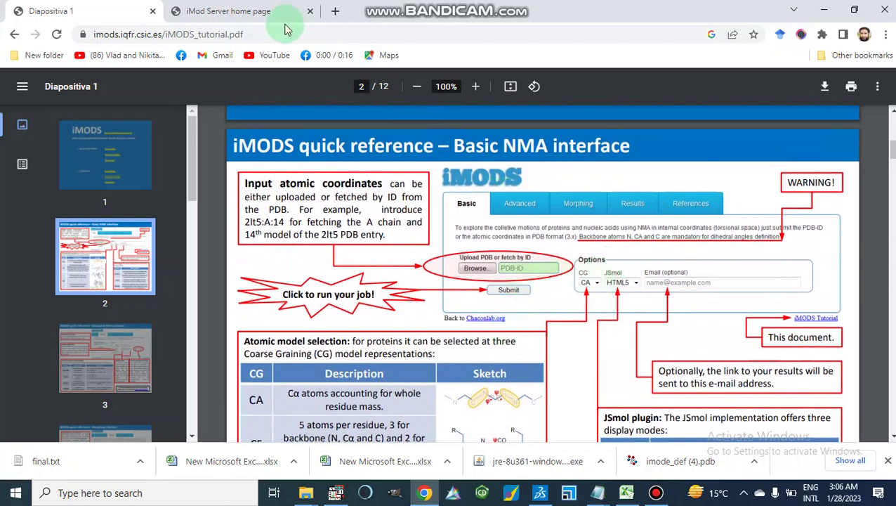
# - From the iMod Server tab, open a new tab and search Google for 'imods'
pyautogui.click(256, 12)
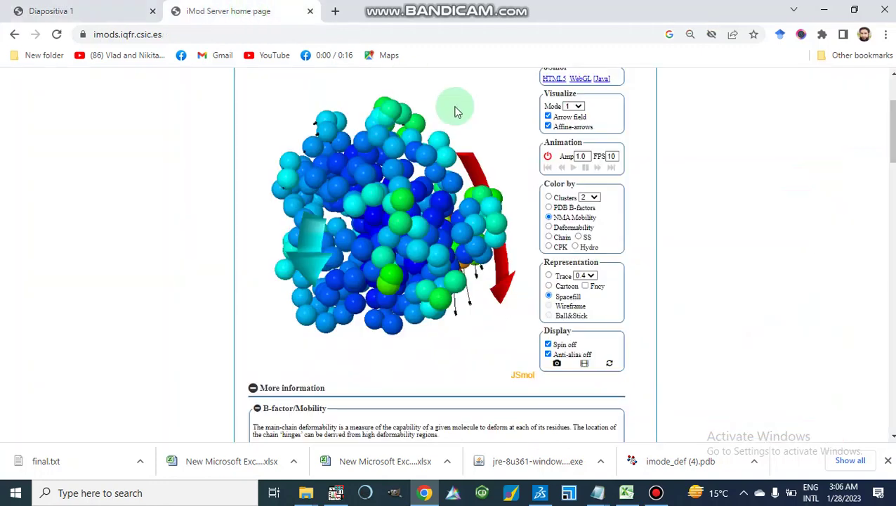
pyautogui.scroll(3, 455, 105)
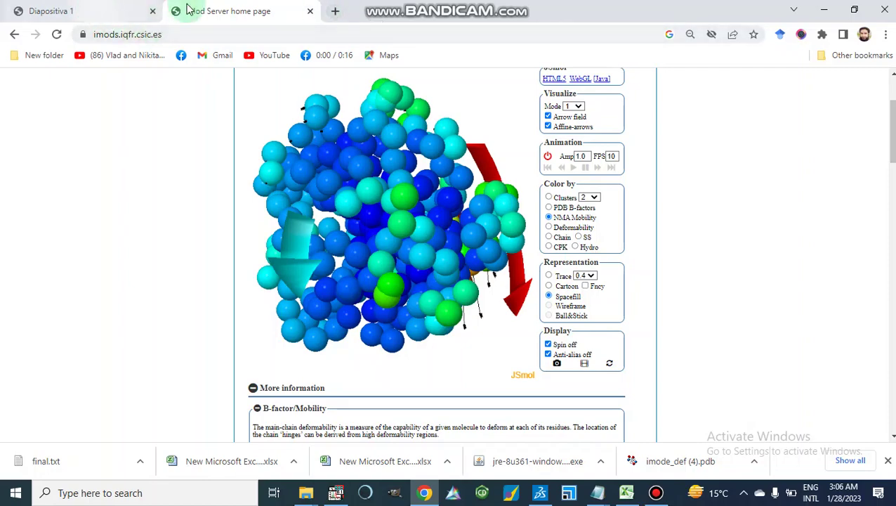
pyautogui.click(335, 13)
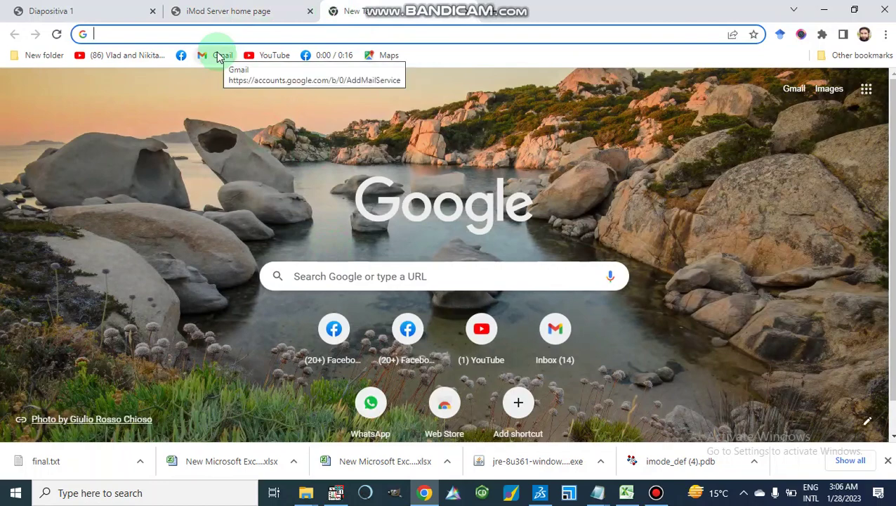
pyautogui.write('imods')
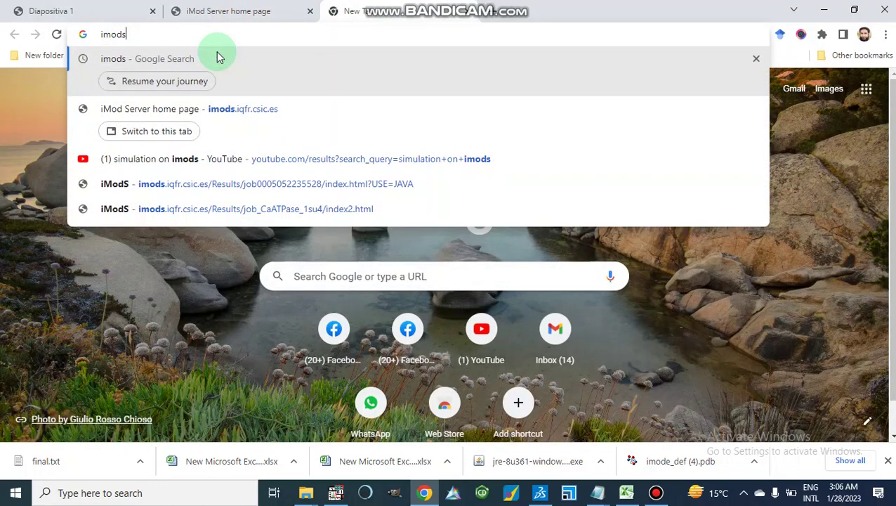
pyautogui.write('\\')
pyautogui.press('BackSpace')
pyautogui.press('Return')
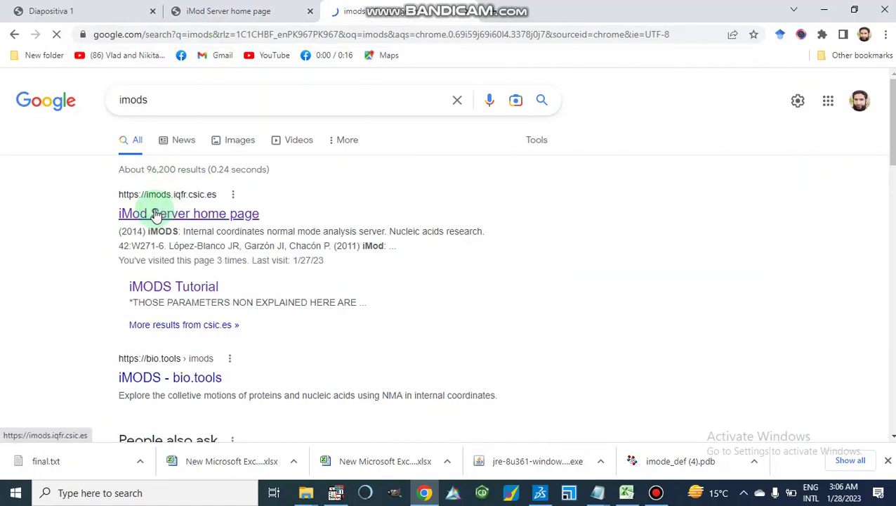
# - Open the iMod Server home page, set coarse-graining to HA, and return to the tutorial PDF
pyautogui.click(155, 216)
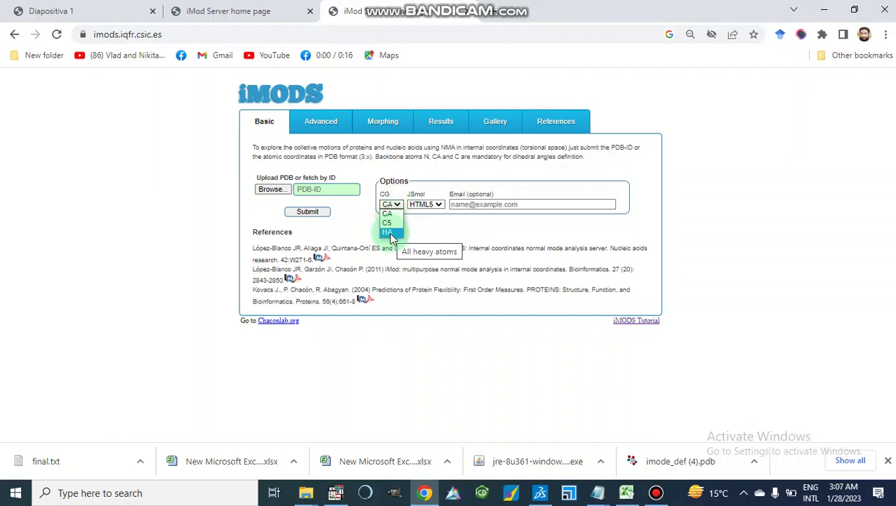
pyautogui.click(391, 233)
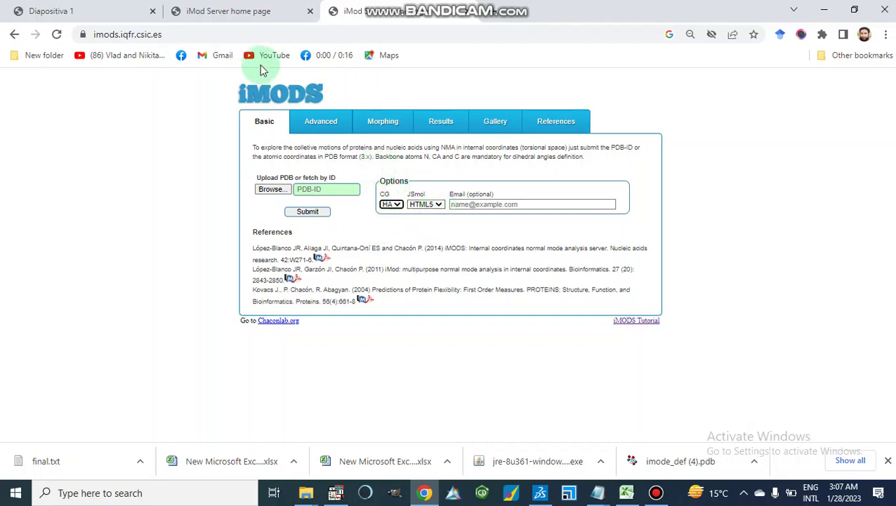
pyautogui.click(60, 12)
# - Scroll the tutorial PDF to page 3, Advanced NMA interface, then go back to the server form
pyautogui.scroll(-3, 443, 351)
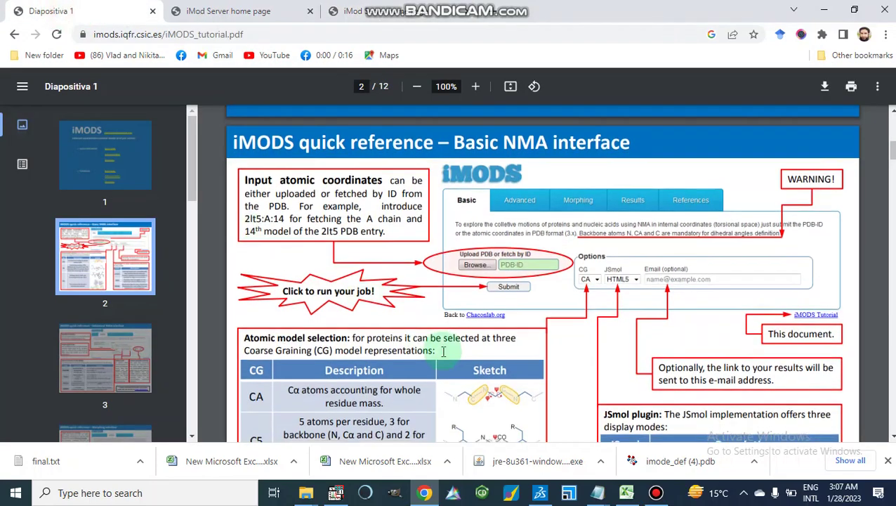
pyautogui.scroll(-1, 443, 351)
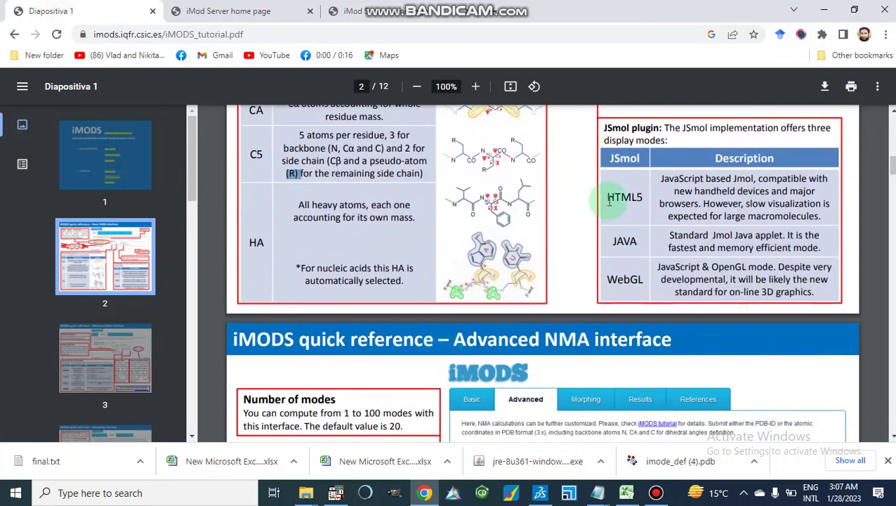
pyautogui.scroll(-4, 616, 300)
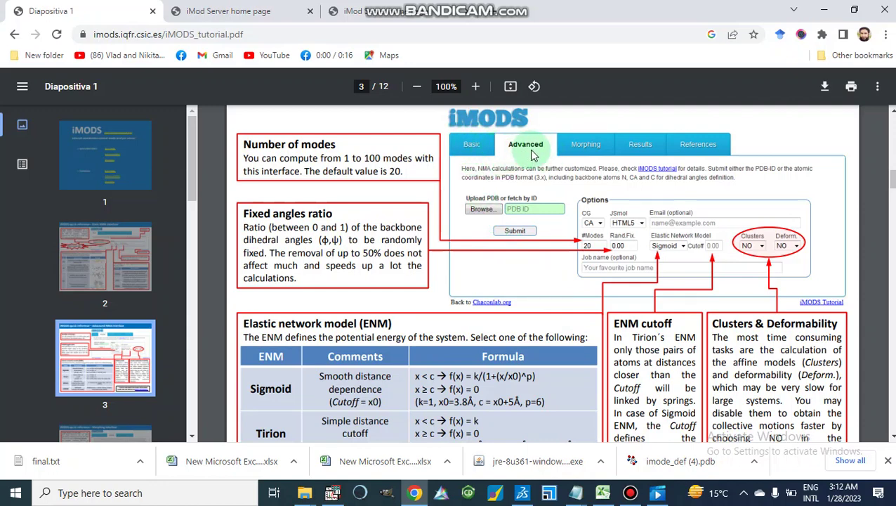
pyautogui.scroll(-1, 532, 155)
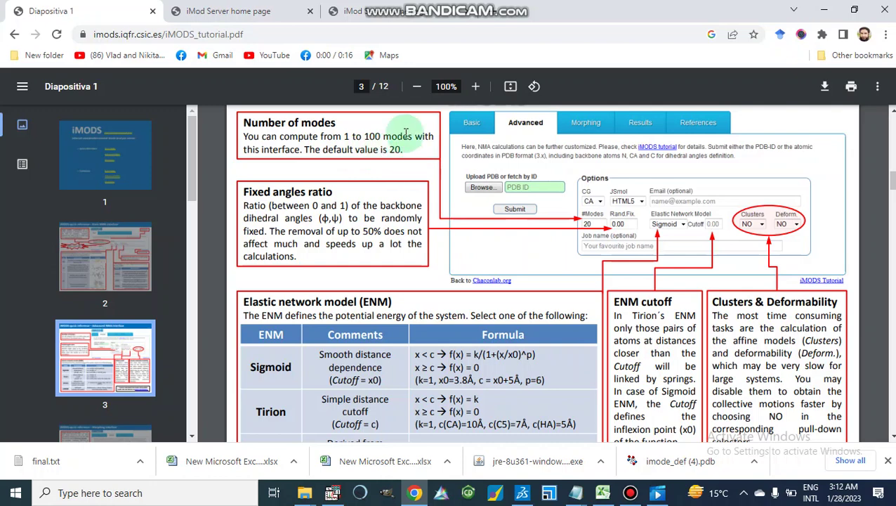
pyautogui.click(389, 10)
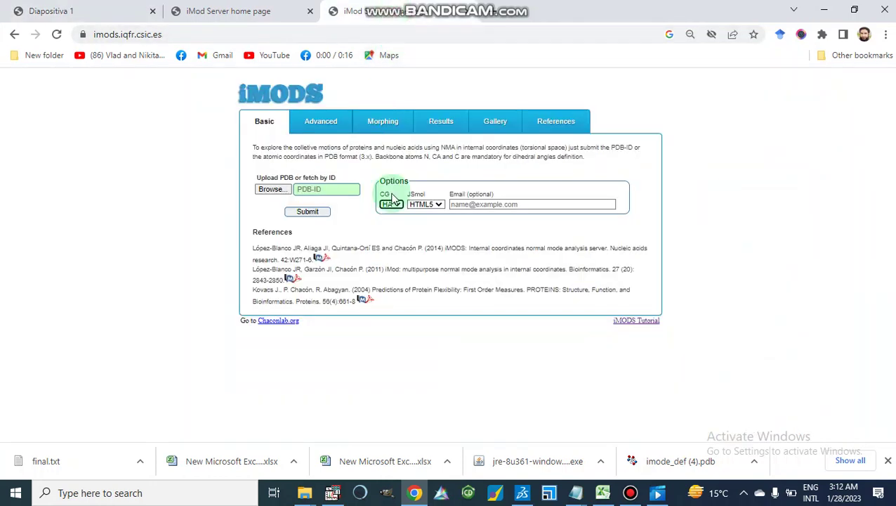
# - Show the Advanced NMA options and number of modes, then view the results molecule and tutorial PDF
pyautogui.click(319, 128)
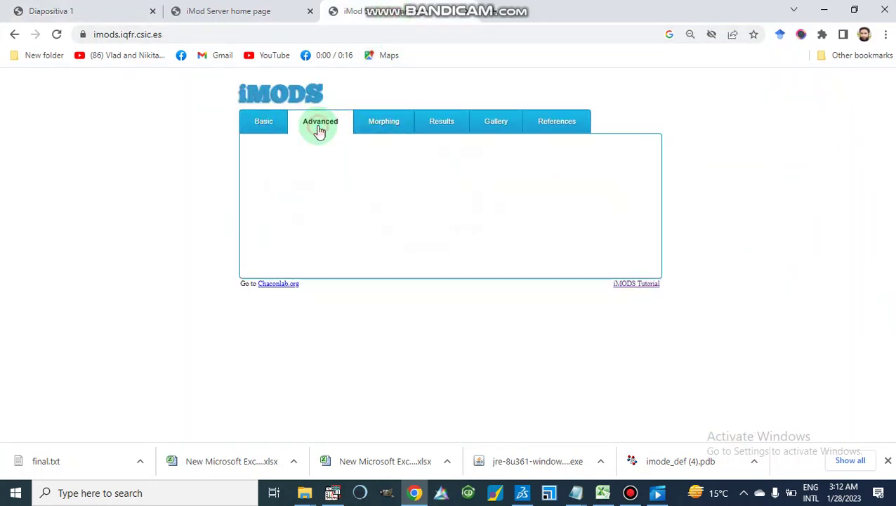
pyautogui.click(380, 220)
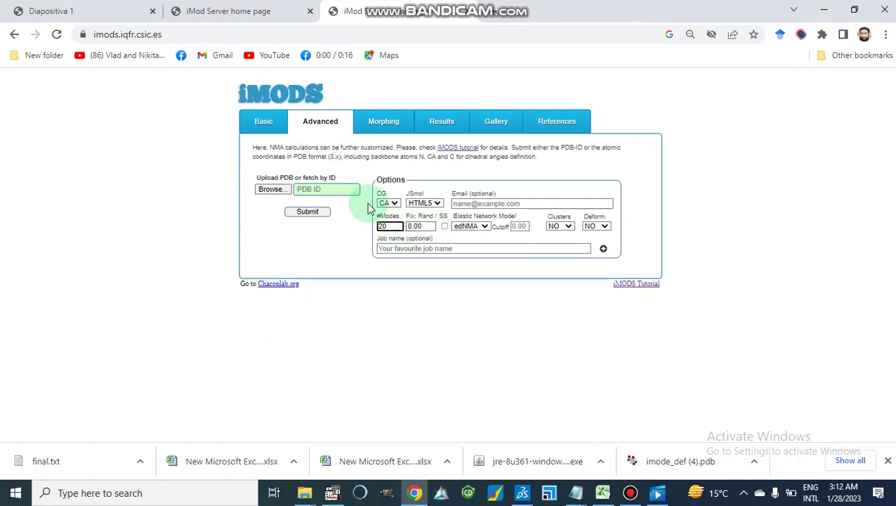
pyautogui.click(209, 15)
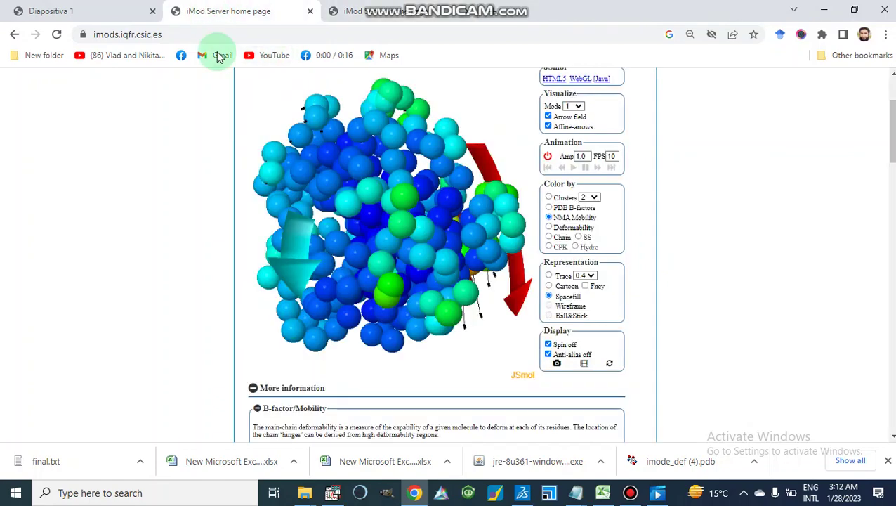
pyautogui.click(70, 11)
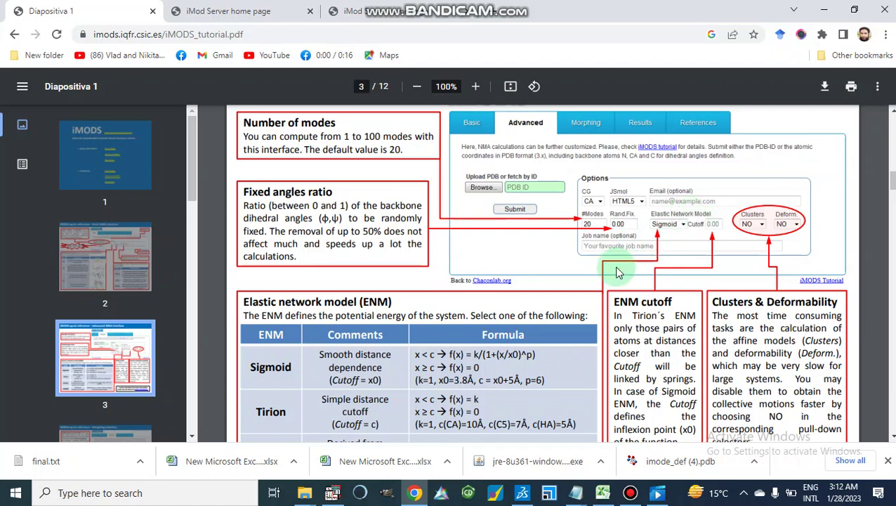
# - Scroll the tutorial to the elastic network model table, then return to the Advanced options form
pyautogui.scroll(-2, 506, 282)
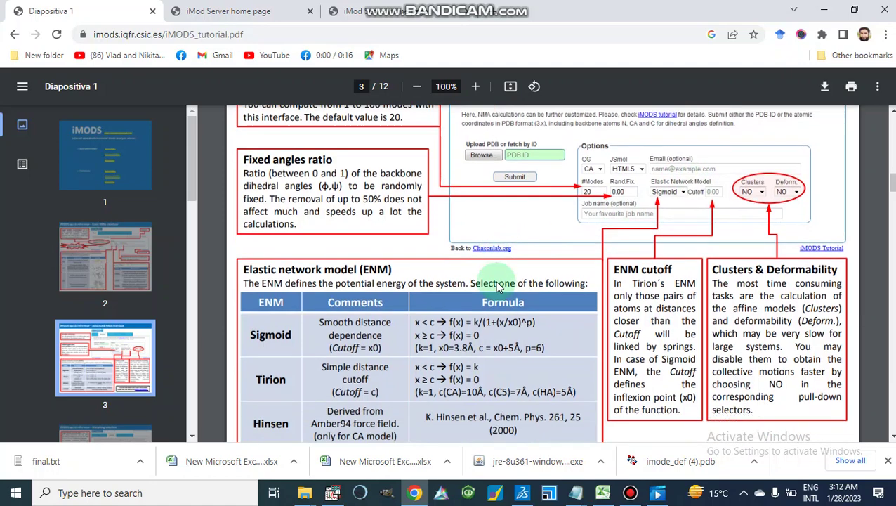
pyautogui.scroll(-2, 497, 287)
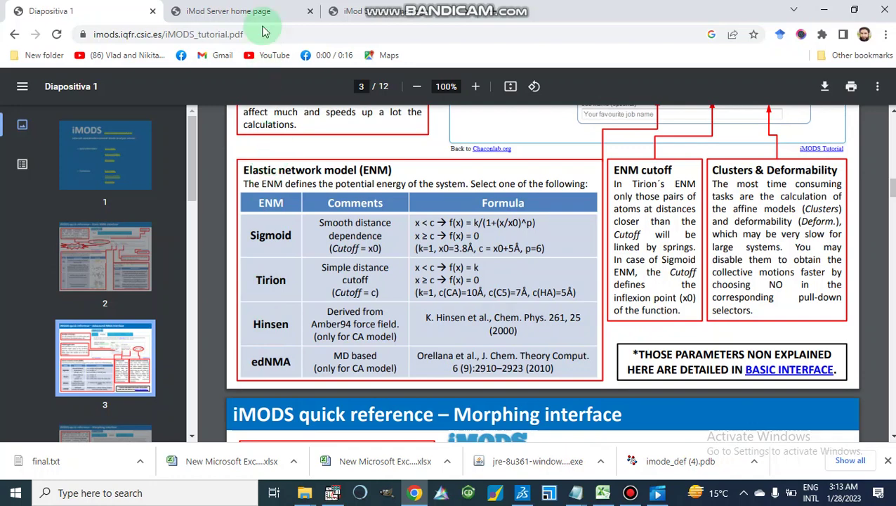
pyautogui.click(365, 10)
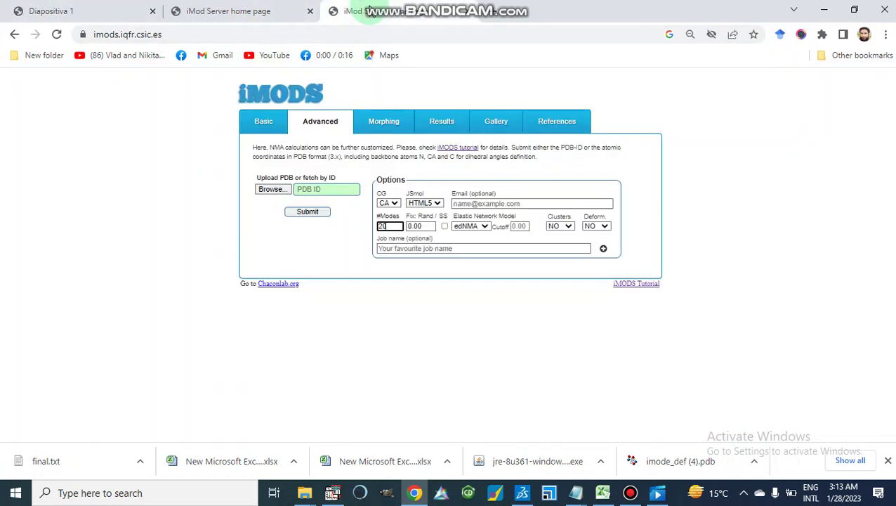
# - Check the Elastic Network Model options, keep edNMA, and return to the tutorial's ENM page
pyautogui.click(484, 226)
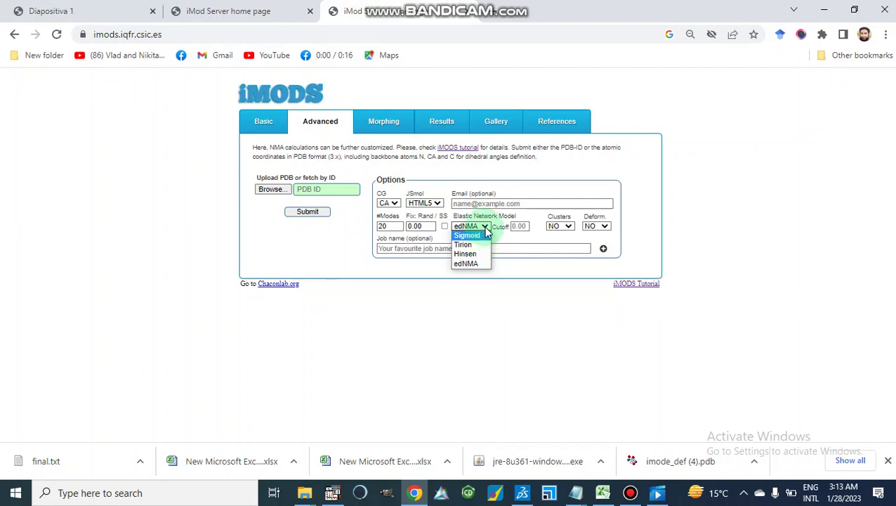
pyautogui.click(486, 230)
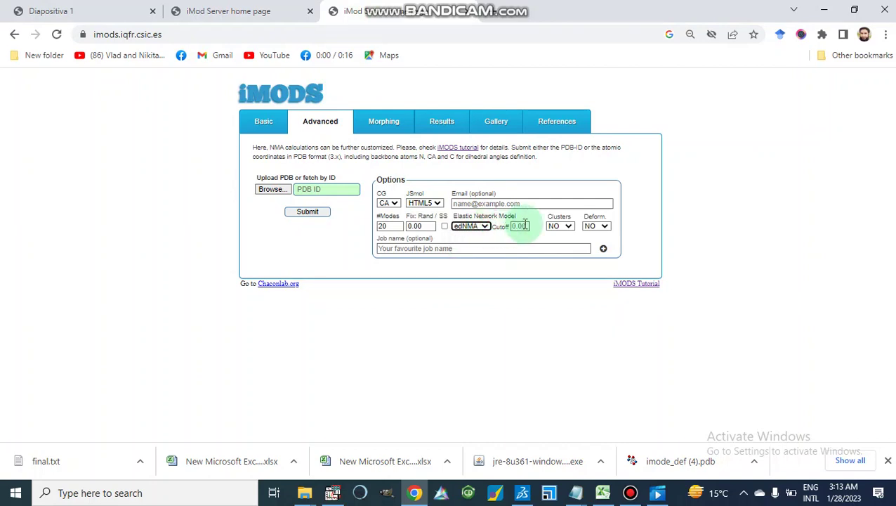
pyautogui.click(207, 11)
pyautogui.click(126, 10)
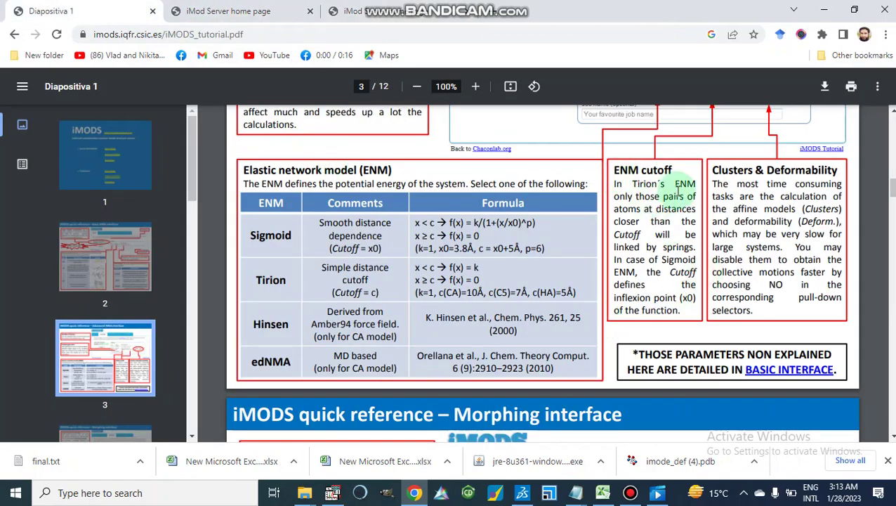
# - Read the tutorial's page 4 Morphing interface reference, then return to the NMA results viewer
pyautogui.scroll(1, 678, 188)
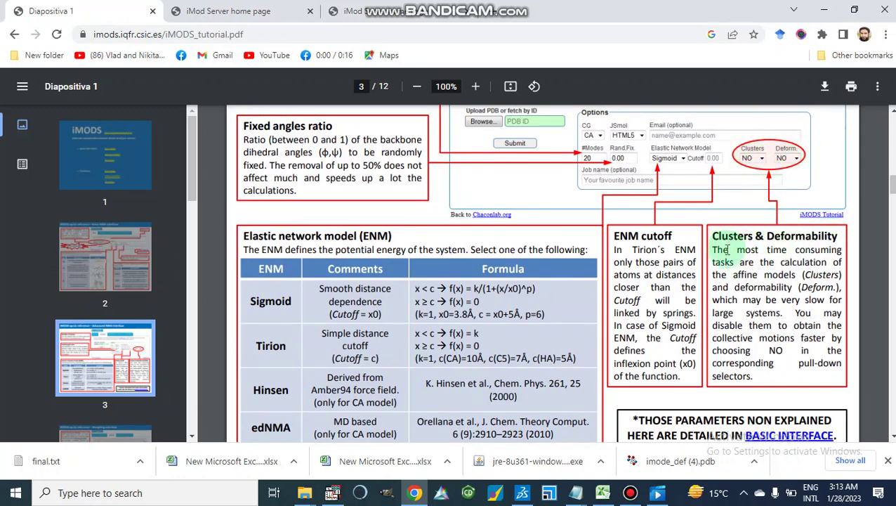
pyautogui.scroll(-2, 727, 295)
pyautogui.scroll(1, 726, 299)
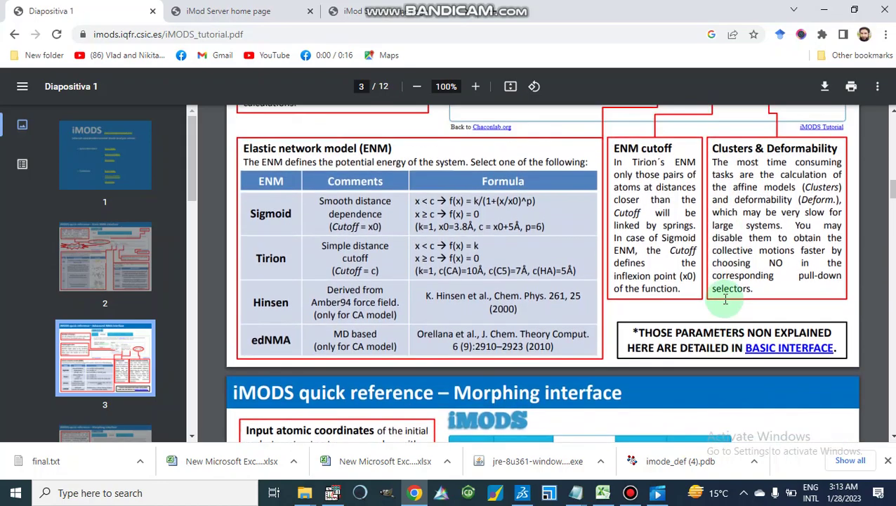
pyautogui.scroll(-2, 725, 298)
pyautogui.scroll(-2, 725, 297)
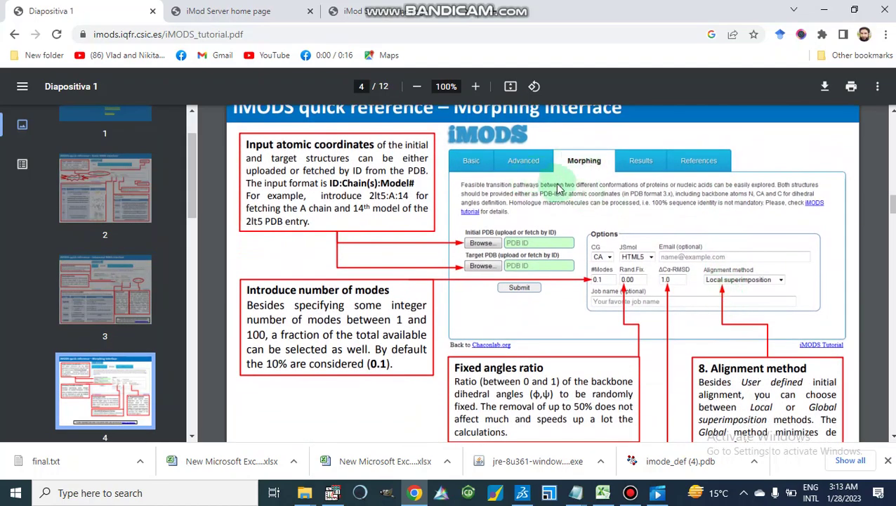
pyautogui.scroll(-1, 560, 280)
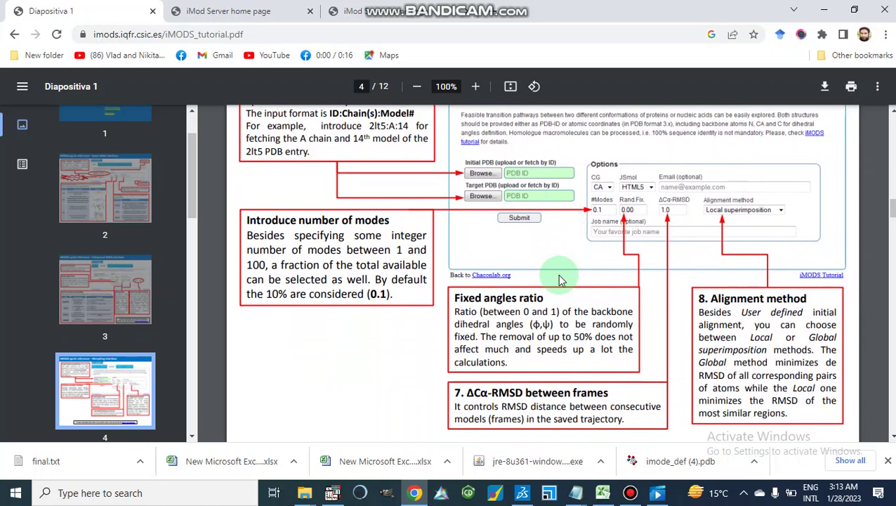
pyautogui.scroll(1, 559, 280)
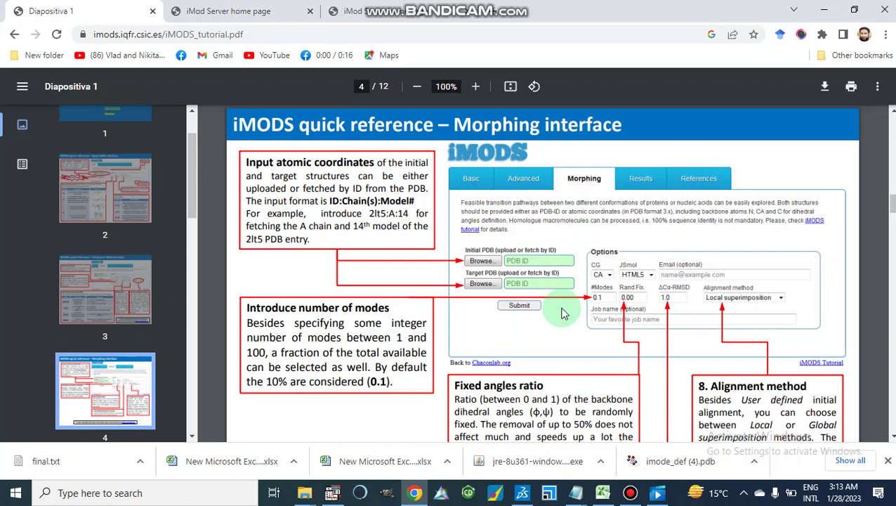
pyautogui.scroll(-1, 562, 313)
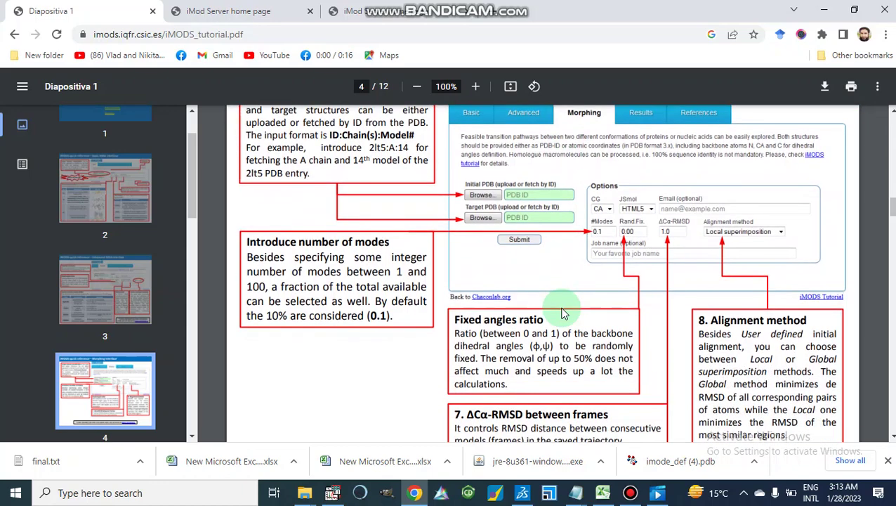
pyautogui.scroll(-1, 561, 313)
pyautogui.scroll(2, 562, 313)
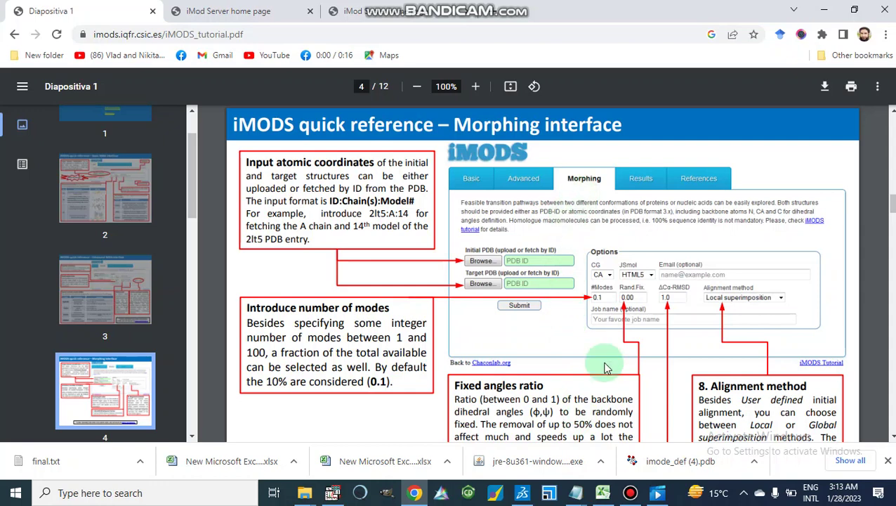
pyautogui.scroll(-1, 606, 368)
pyautogui.scroll(-2, 605, 367)
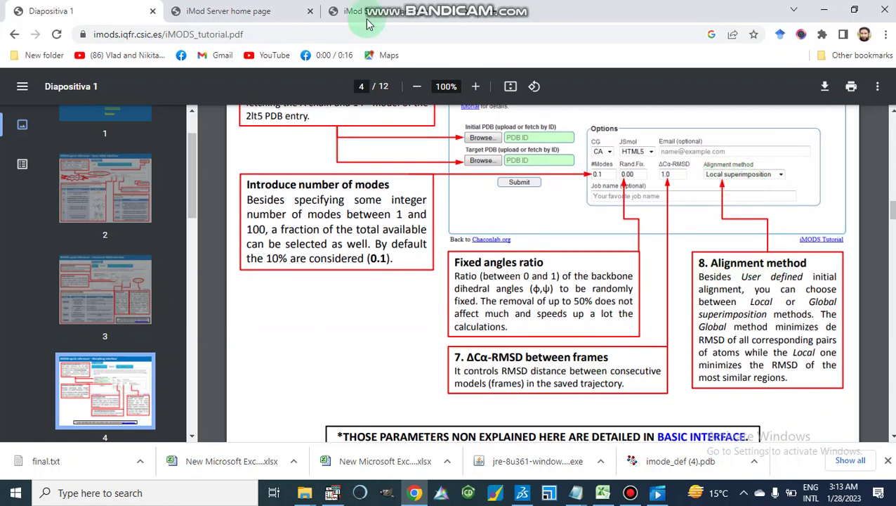
pyautogui.click(225, 16)
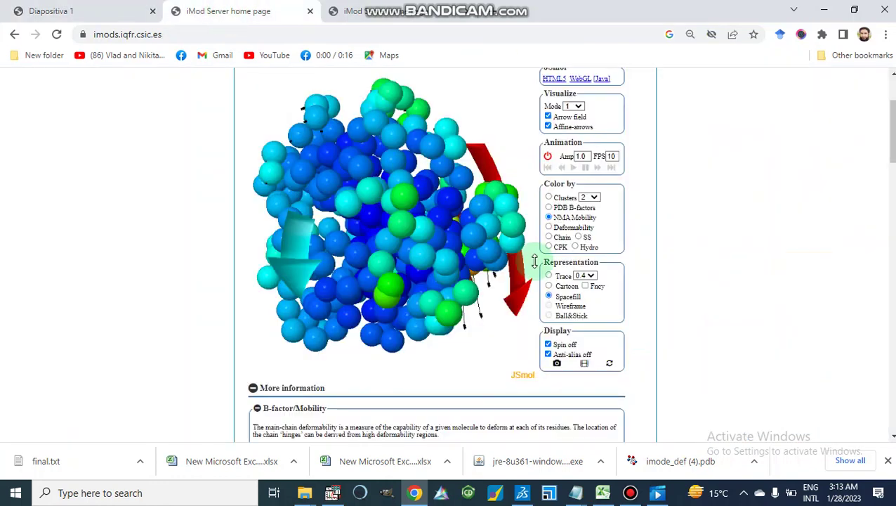
# - Set the Morphing tab's Alignment method to Global superimposition in the Advanced options form
pyautogui.click(359, 12)
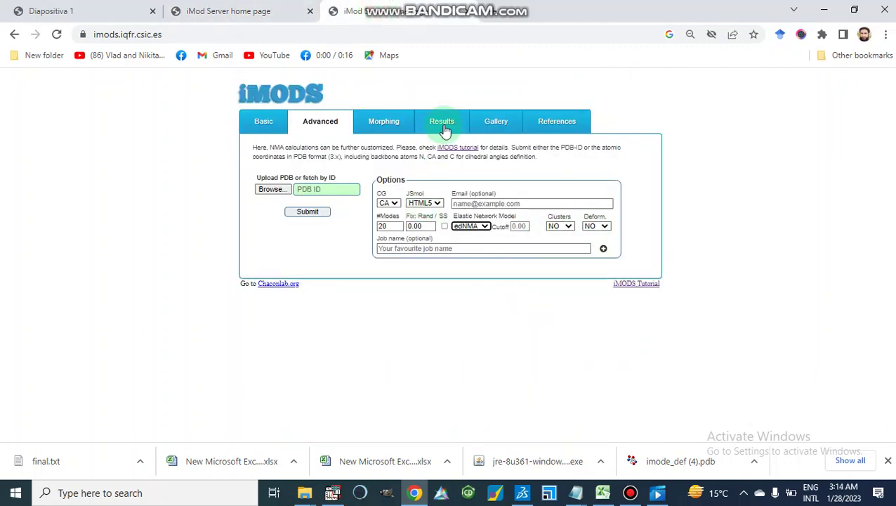
pyautogui.click(383, 124)
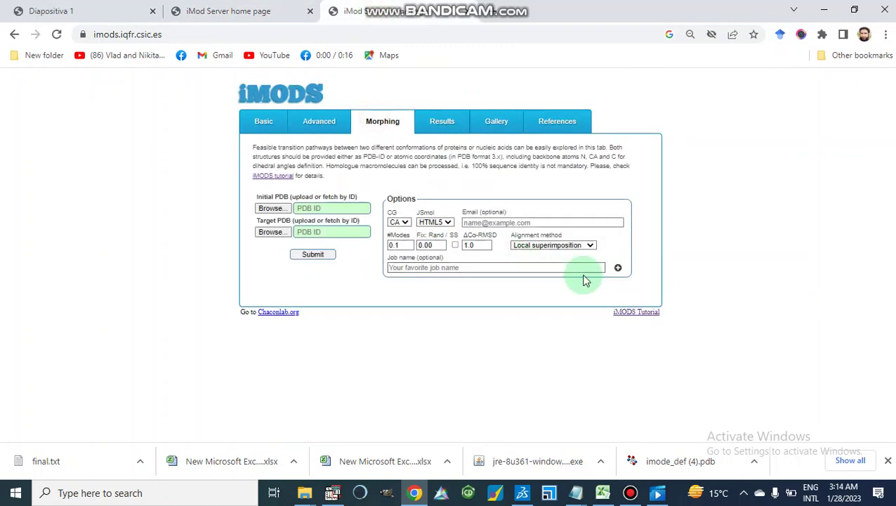
pyautogui.click(589, 245)
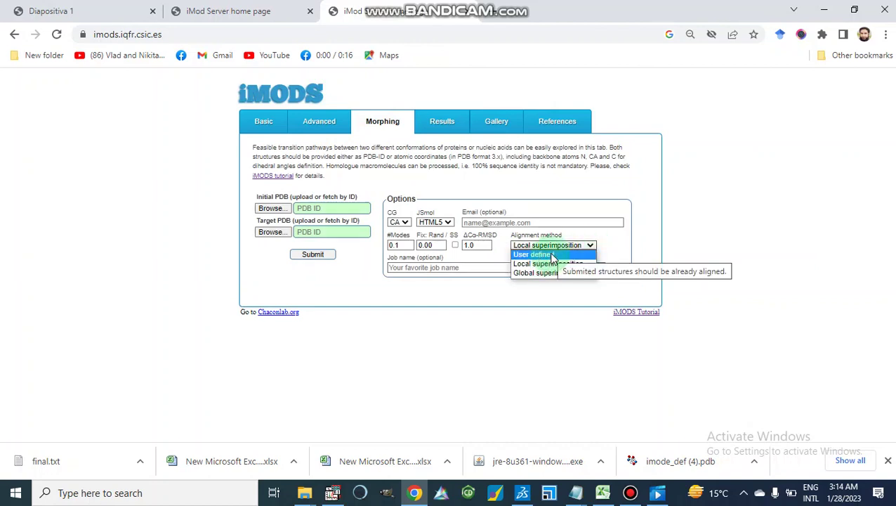
pyautogui.click(553, 255)
pyautogui.click(591, 246)
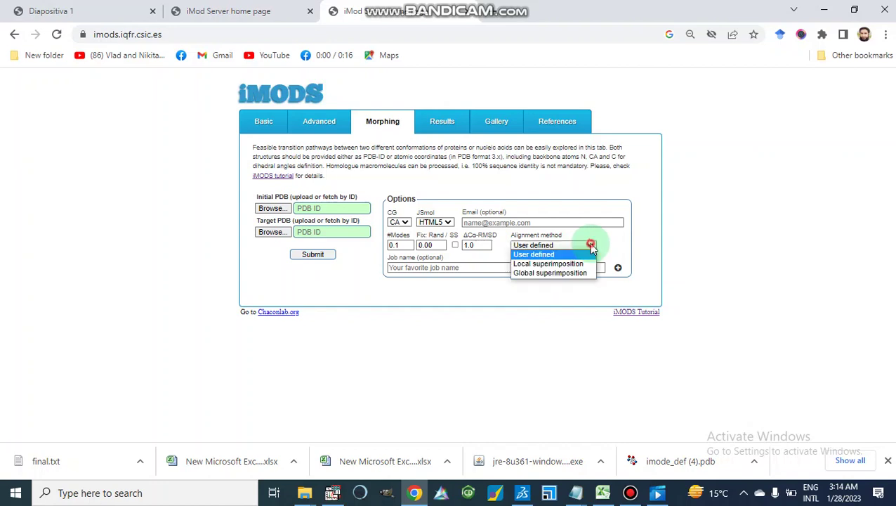
pyautogui.click(562, 275)
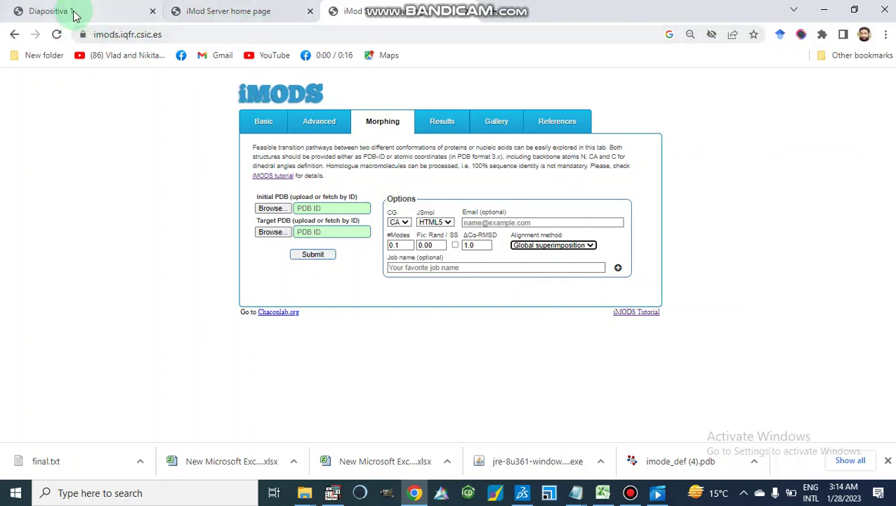
pyautogui.click(70, 12)
# - Scroll the tutorial past slide 6's JSmol viewer controls to slide 7's result plots
pyautogui.scroll(-10, 436, 344)
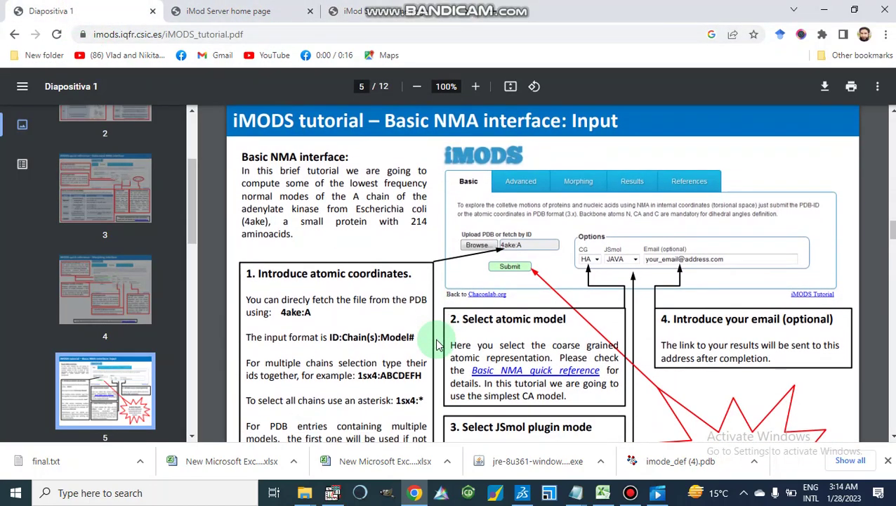
pyautogui.scroll(-3, 436, 345)
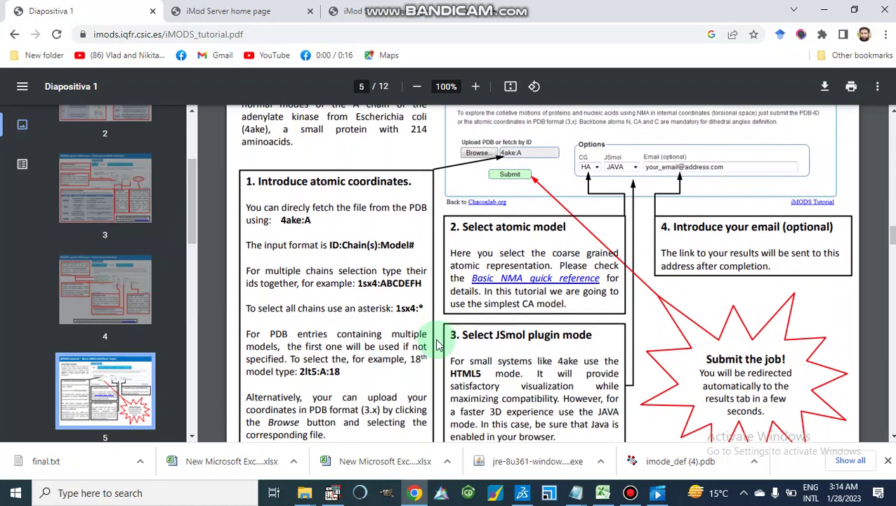
pyautogui.scroll(-1, 436, 345)
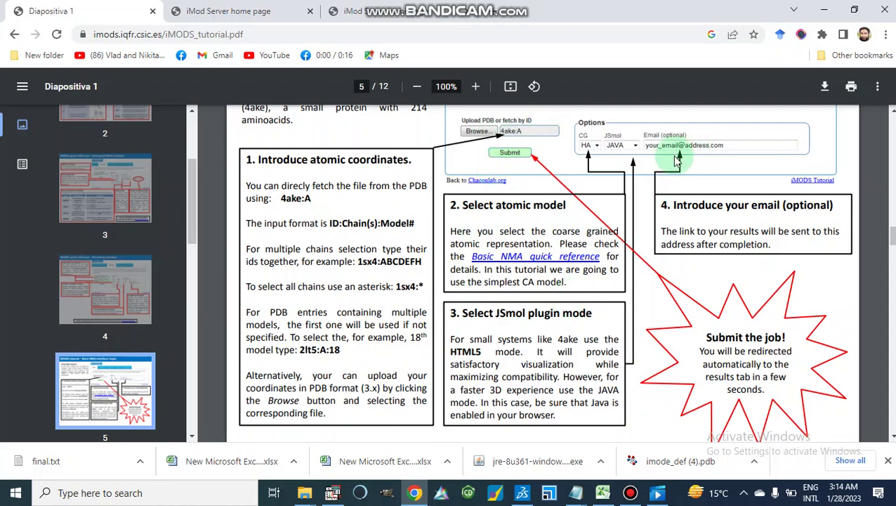
pyautogui.scroll(-5, 676, 161)
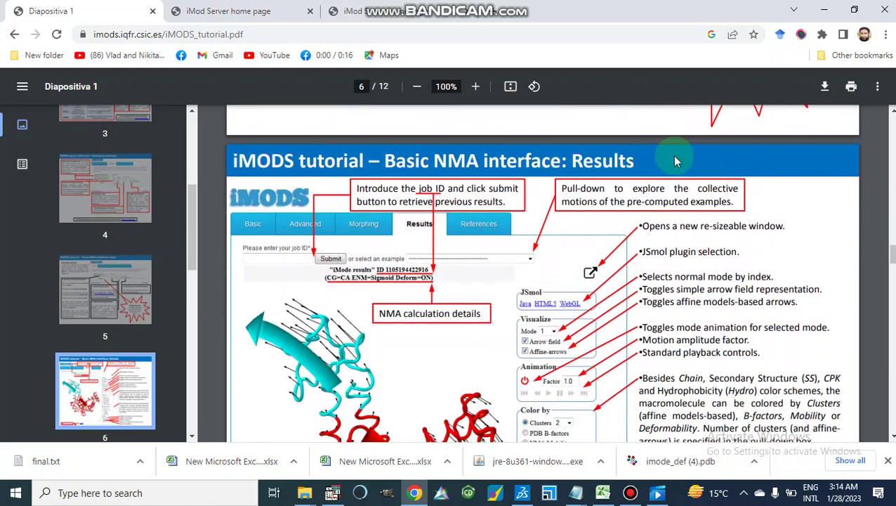
pyautogui.scroll(-1, 672, 156)
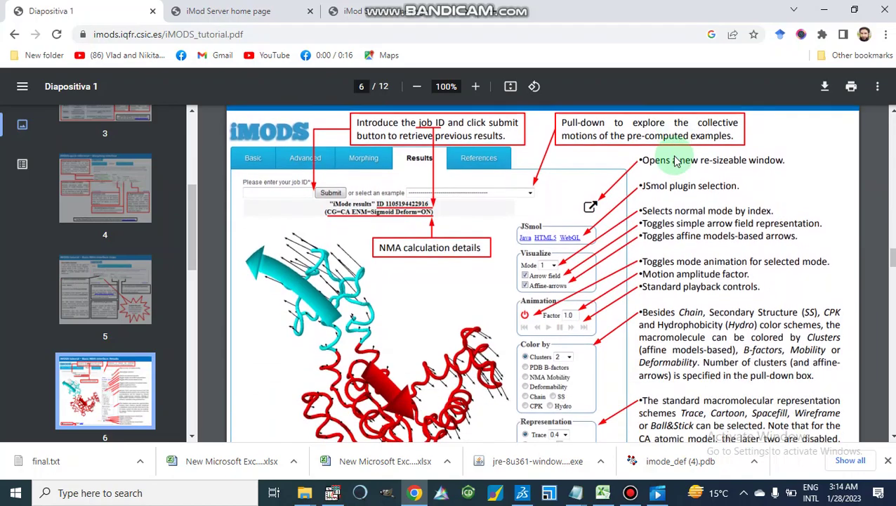
pyautogui.scroll(-3, 493, 285)
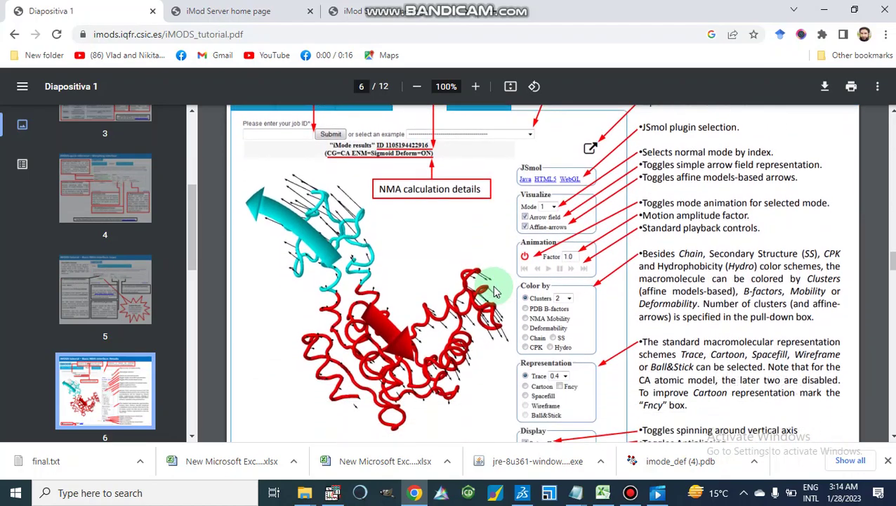
pyautogui.scroll(4, 494, 286)
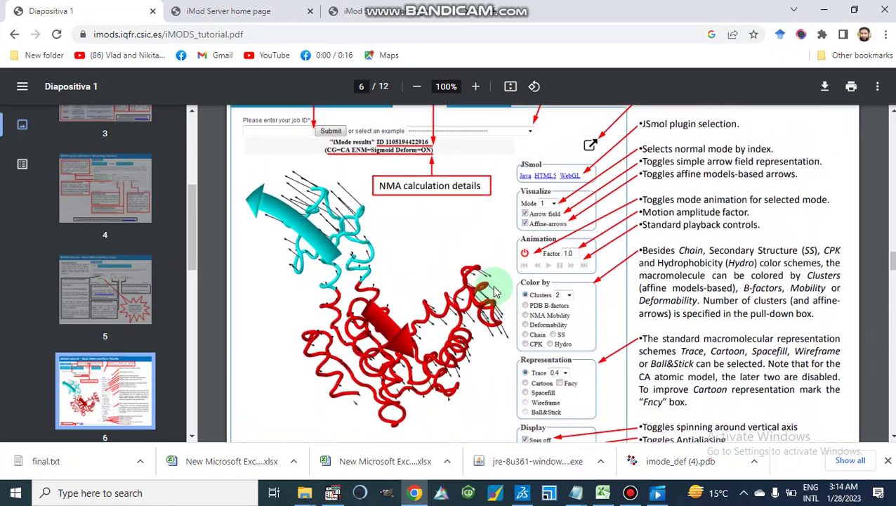
pyautogui.scroll(-1, 494, 289)
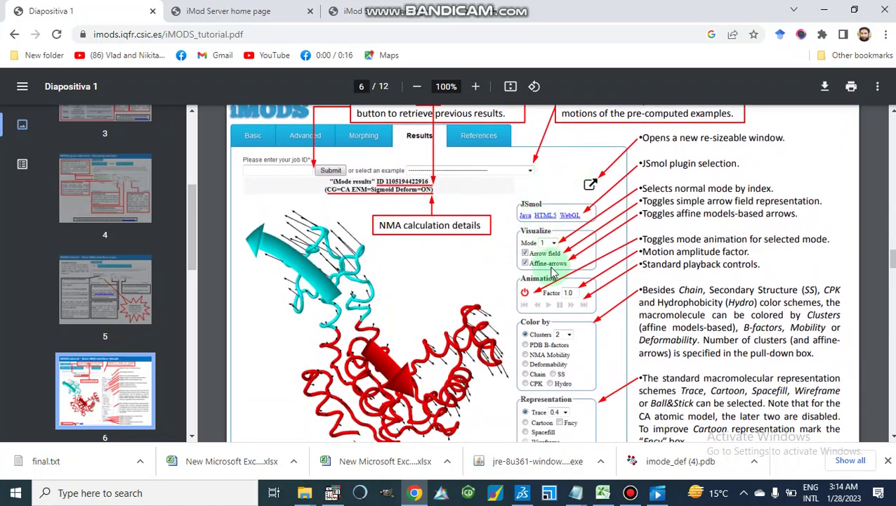
pyautogui.scroll(-1, 554, 272)
pyautogui.scroll(-1, 554, 273)
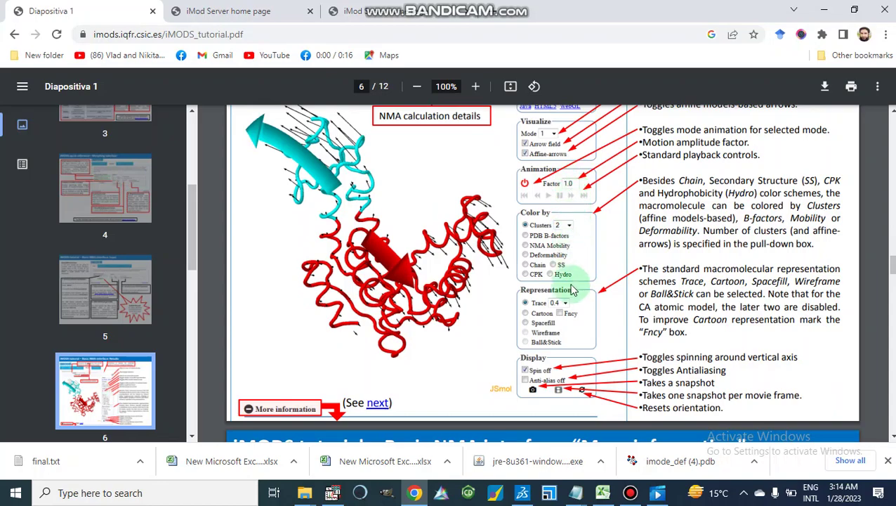
pyautogui.scroll(1, 573, 300)
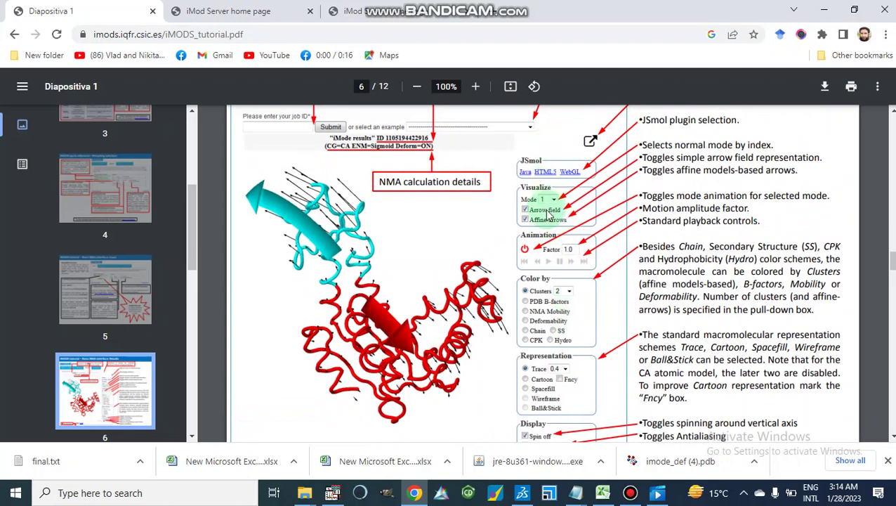
pyautogui.scroll(-5, 532, 384)
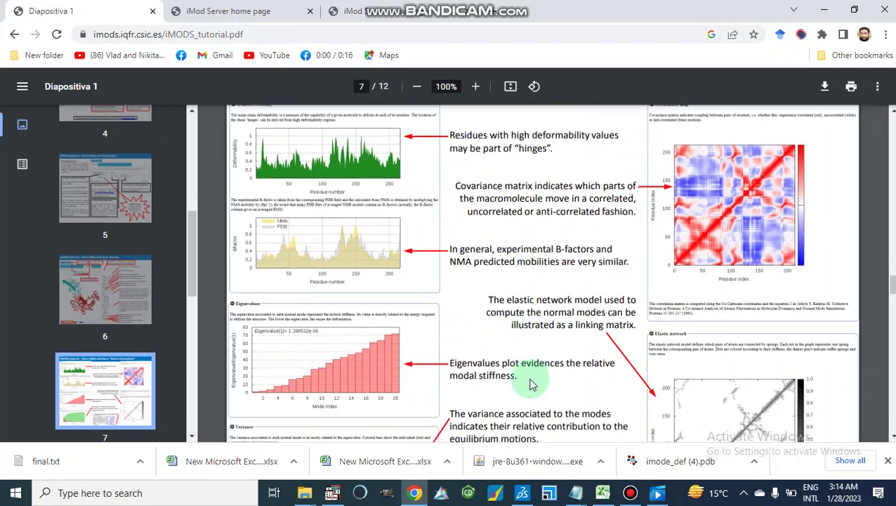
pyautogui.scroll(-1, 532, 384)
pyautogui.scroll(1, 531, 384)
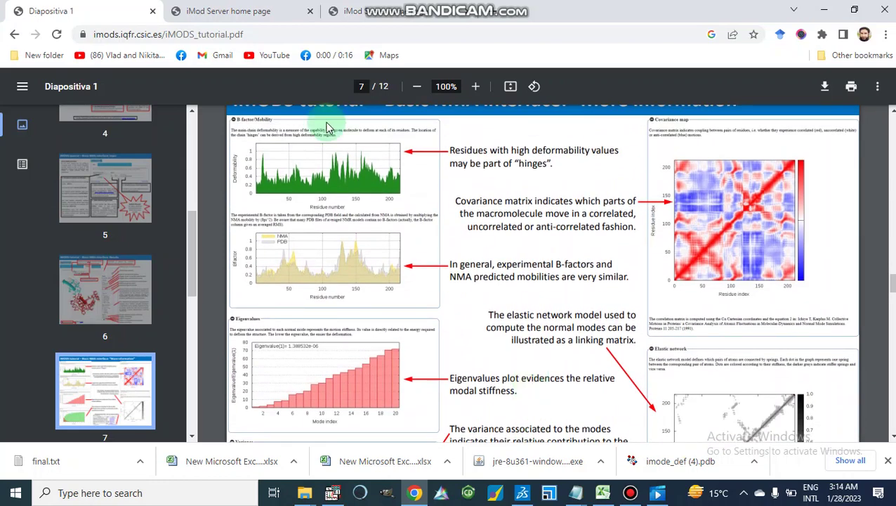
# - Return to the job's results page and scroll down to the deformability and B-factor plots
pyautogui.click(232, 12)
pyautogui.scroll(3, 364, 293)
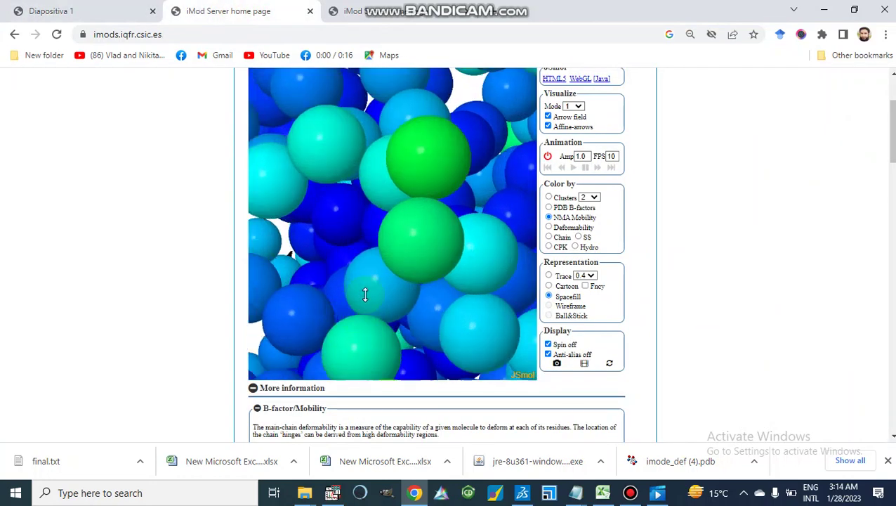
pyautogui.scroll(-5, 364, 295)
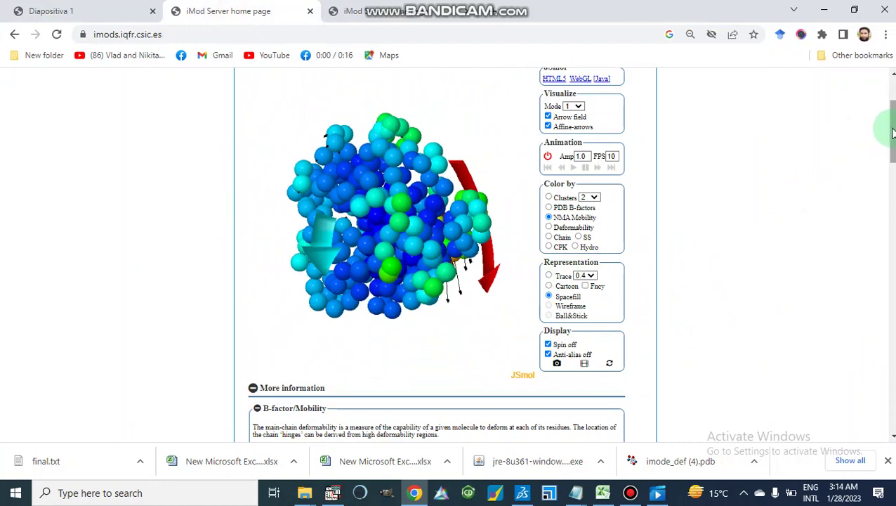
pyautogui.moveTo(893, 130); pyautogui.dragTo(893, 157)
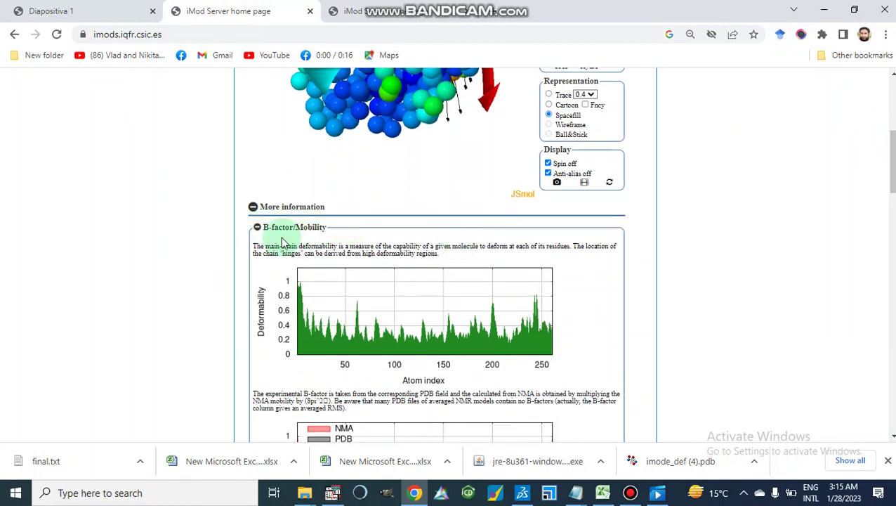
pyautogui.scroll(-1, 359, 257)
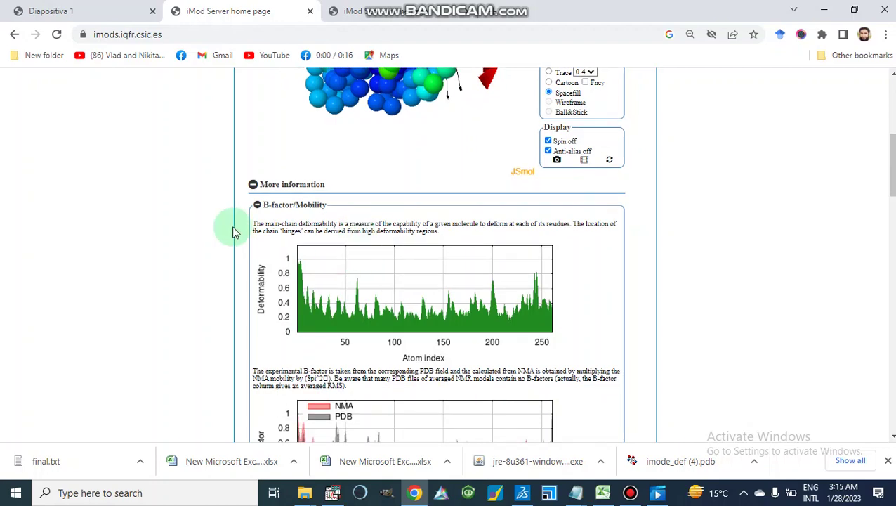
pyautogui.scroll(1, 348, 254)
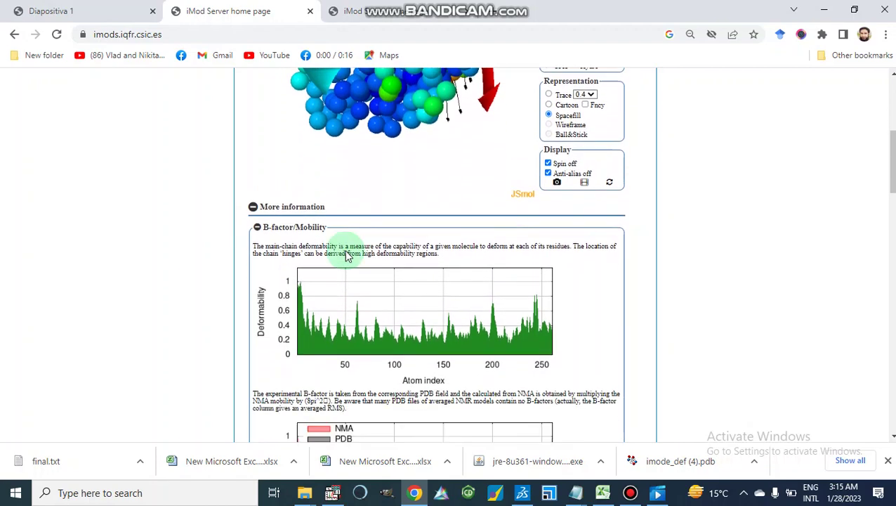
pyautogui.scroll(-4, 344, 256)
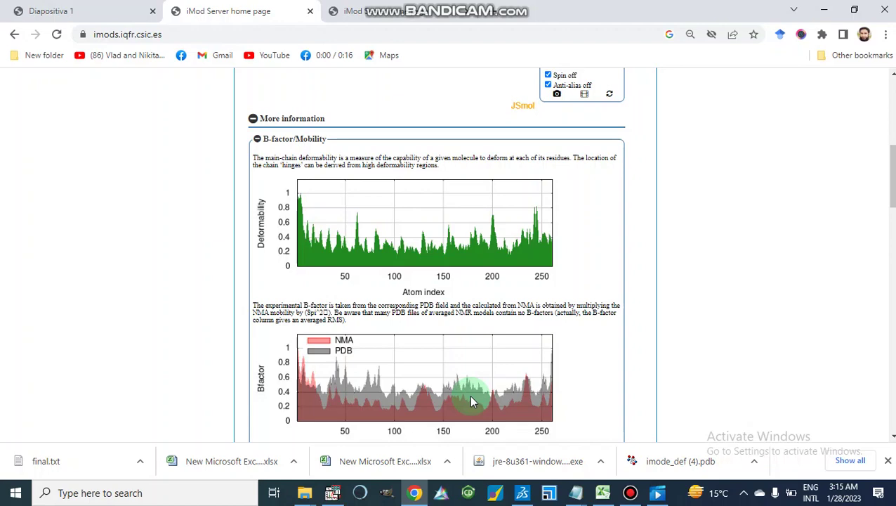
# - Scroll down to the 20-mode Eigenvalues plot showing Eigenvalue(1) = 5.463317e-04
pyautogui.scroll(-3, 471, 401)
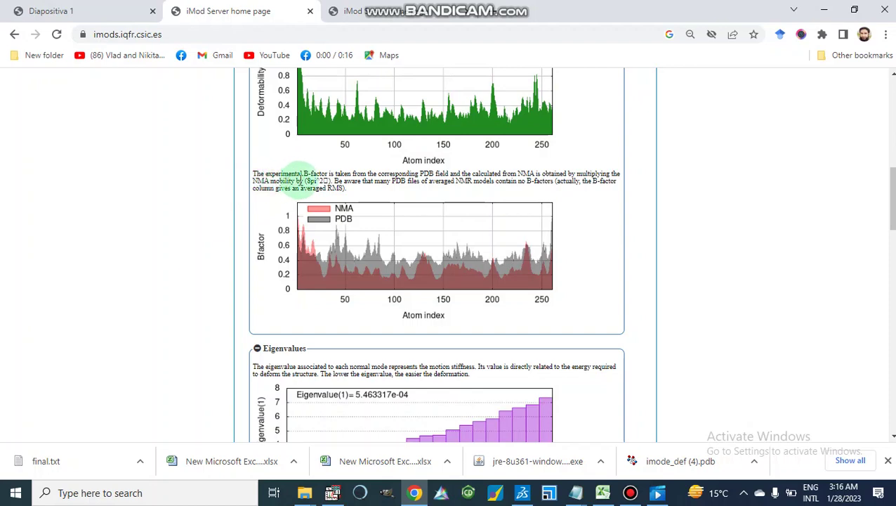
pyautogui.scroll(-2, 385, 242)
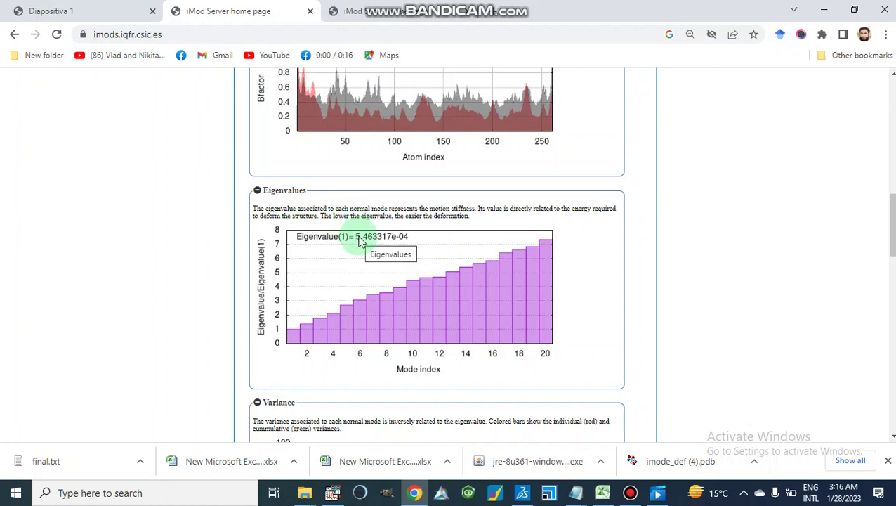
pyautogui.scroll(-1, 359, 241)
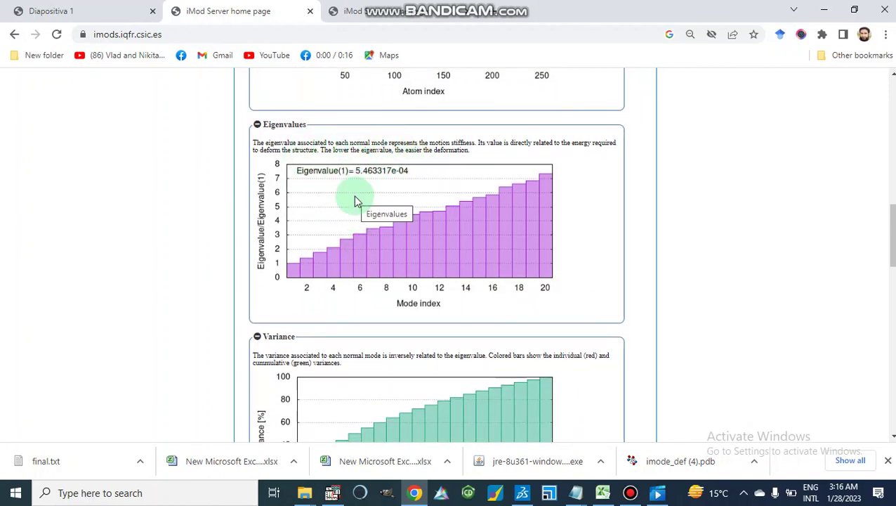
# - Scroll past the Variance chart and Covariance map down to the Elastic network plot
pyautogui.scroll(-3, 358, 193)
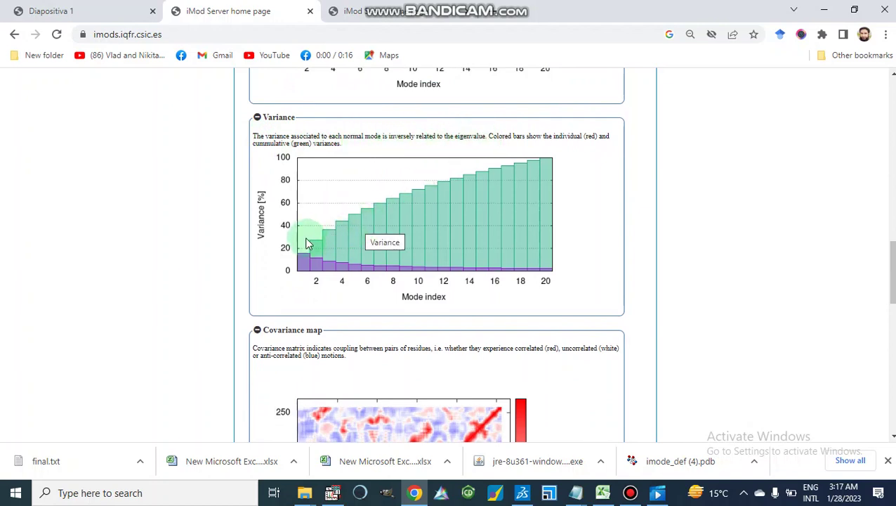
pyautogui.scroll(-3, 419, 241)
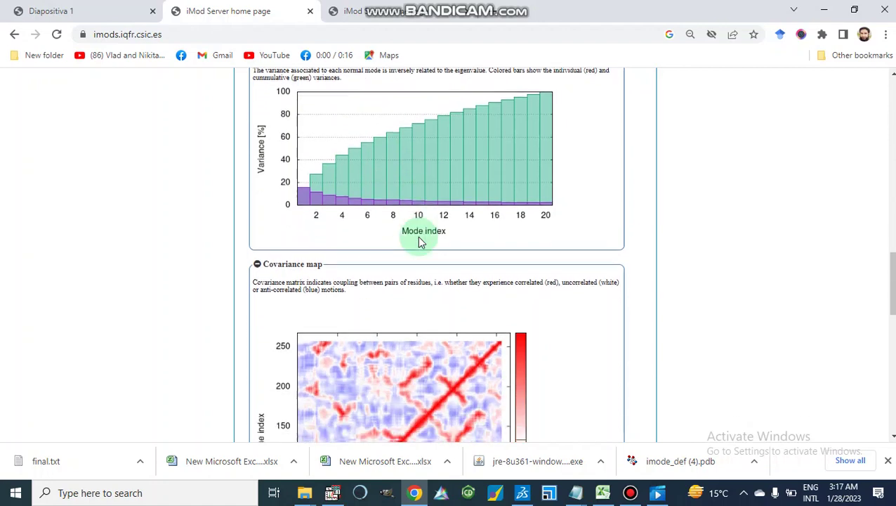
pyautogui.scroll(-1, 418, 241)
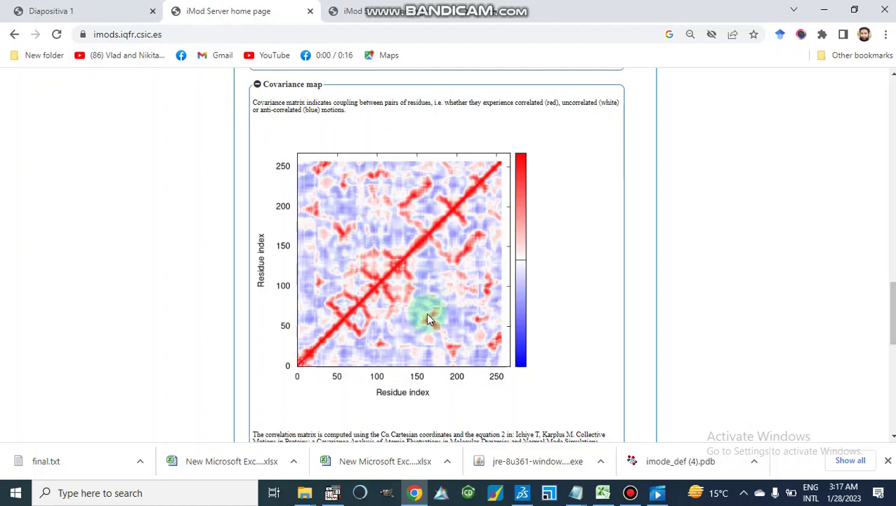
pyautogui.scroll(-1, 402, 337)
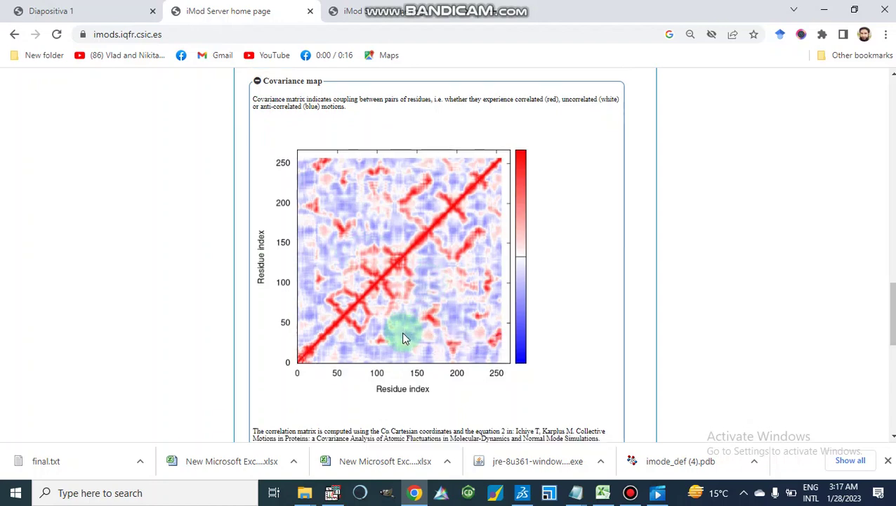
pyautogui.scroll(-3, 402, 338)
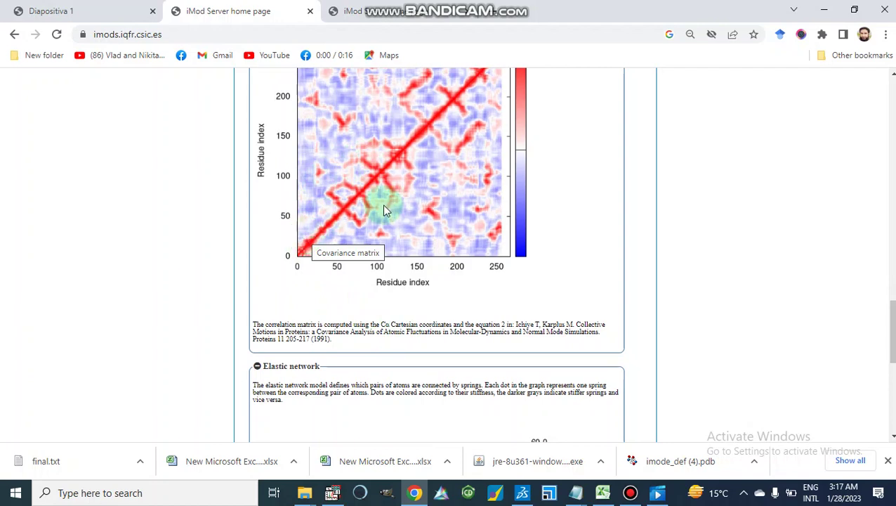
pyautogui.scroll(-3, 372, 221)
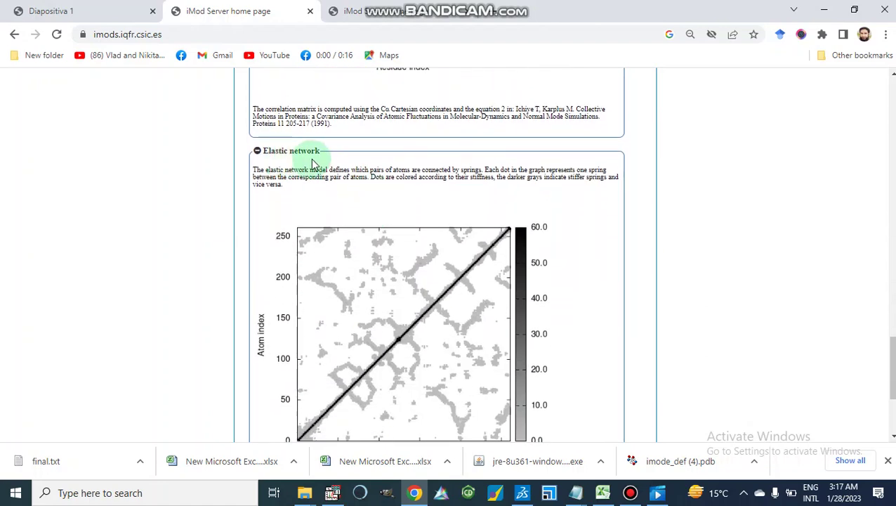
# - Scroll to the Download Files table listing imode_defmob.txt, imode_def.pdb and eigenvector files
pyautogui.scroll(-1, 262, 183)
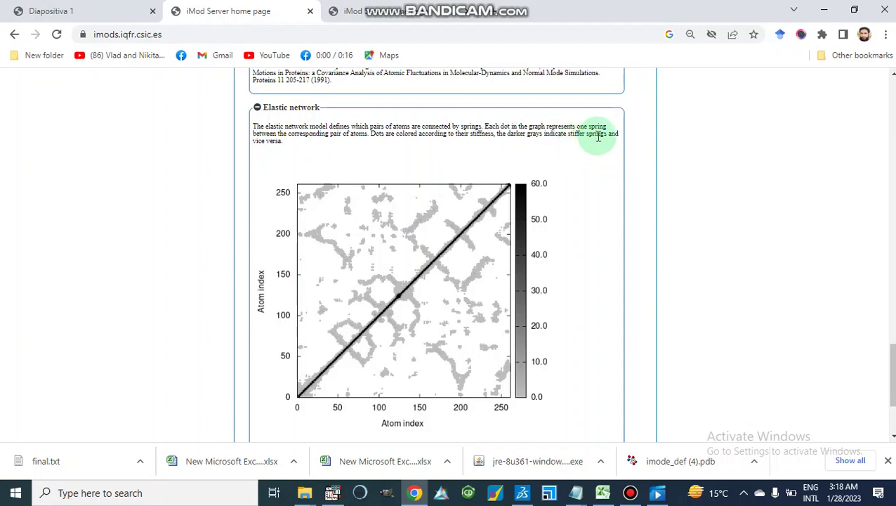
pyautogui.scroll(-2, 322, 146)
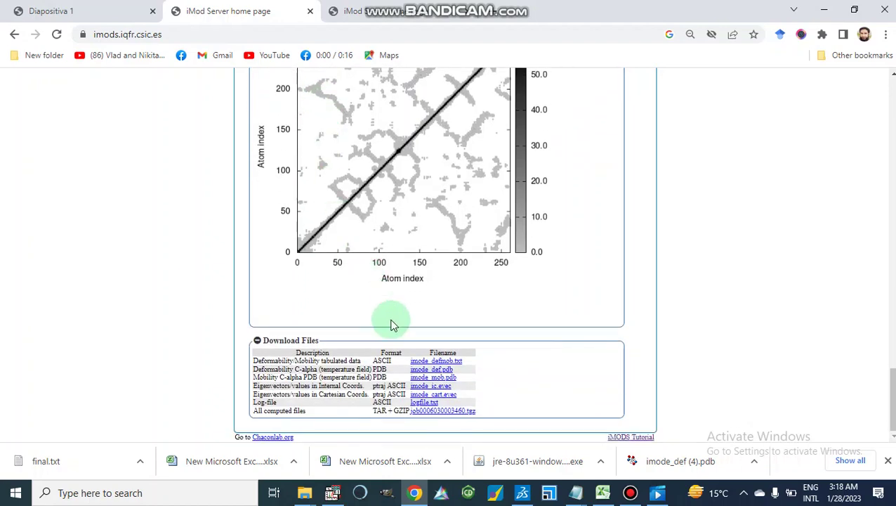
# - Open imode_defmob.txt, scroll through its per-residue values, and select the dn column header
pyautogui.click(419, 365)
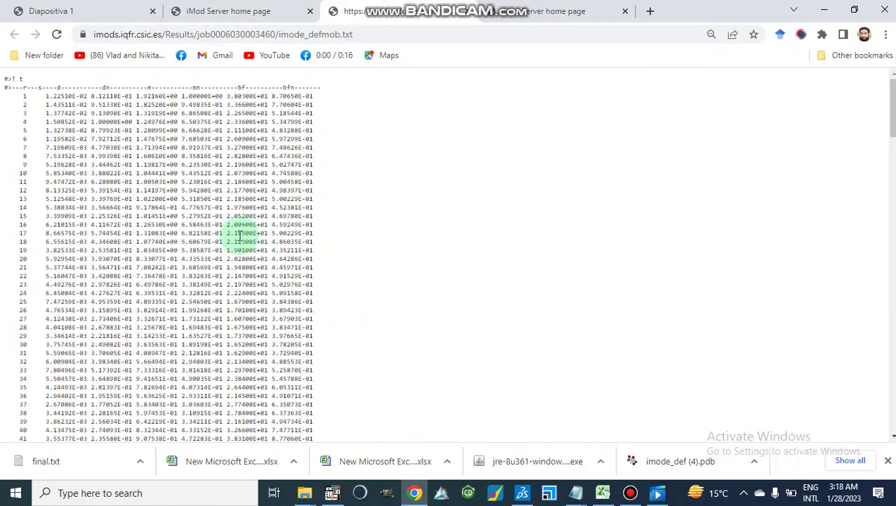
pyautogui.scroll(-5, 237, 236)
pyautogui.scroll(-19, 239, 236)
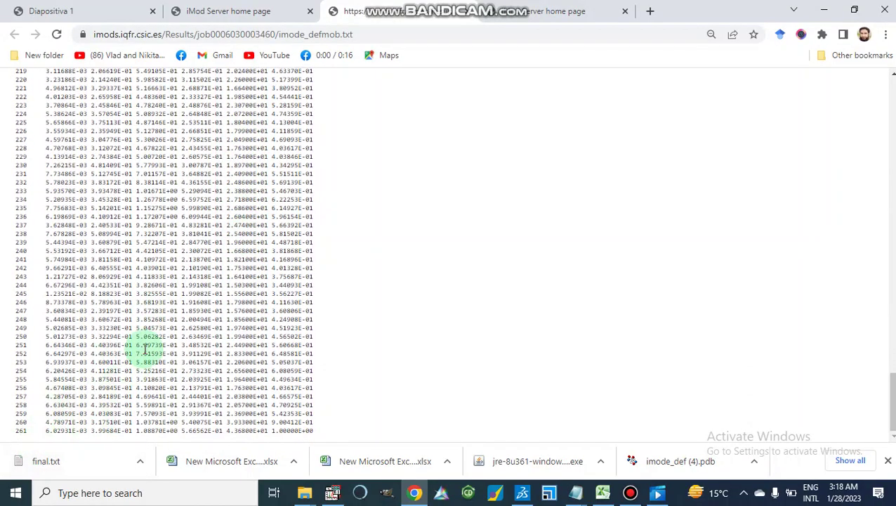
pyautogui.scroll(10, 140, 354)
pyautogui.scroll(16, 144, 347)
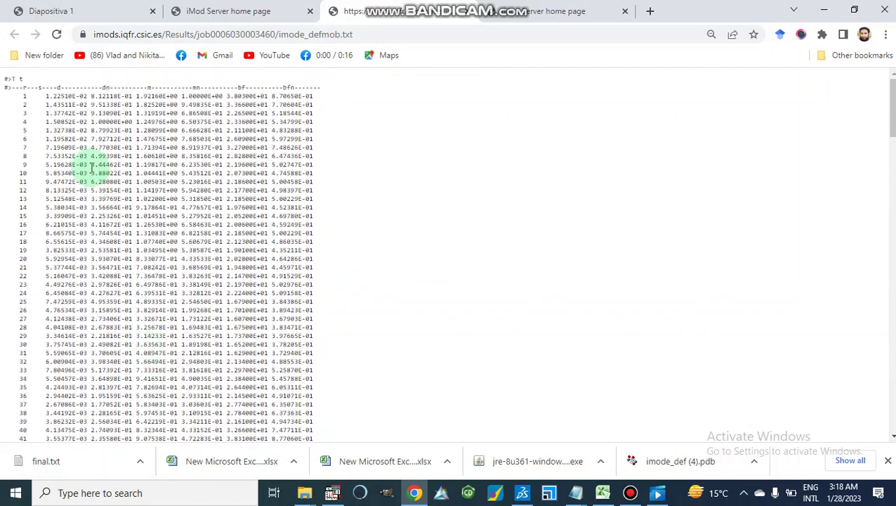
pyautogui.moveTo(100, 87); pyautogui.dragTo(112, 87)
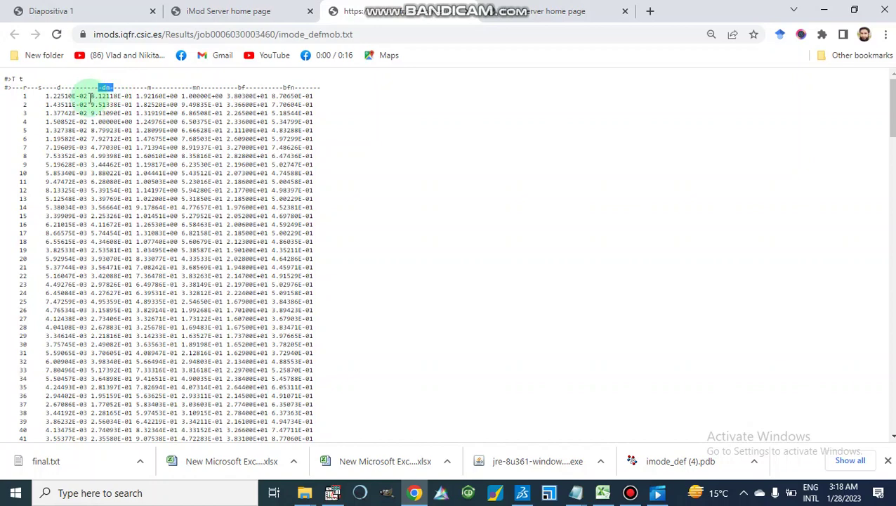
pyautogui.moveTo(90, 97)
pyautogui.mouseDown()
pyautogui.moveTo(102, 97)
pyautogui.moveTo(112, 155)
pyautogui.moveTo(116, 114)
pyautogui.moveTo(96, 87)
pyautogui.mouseUp()
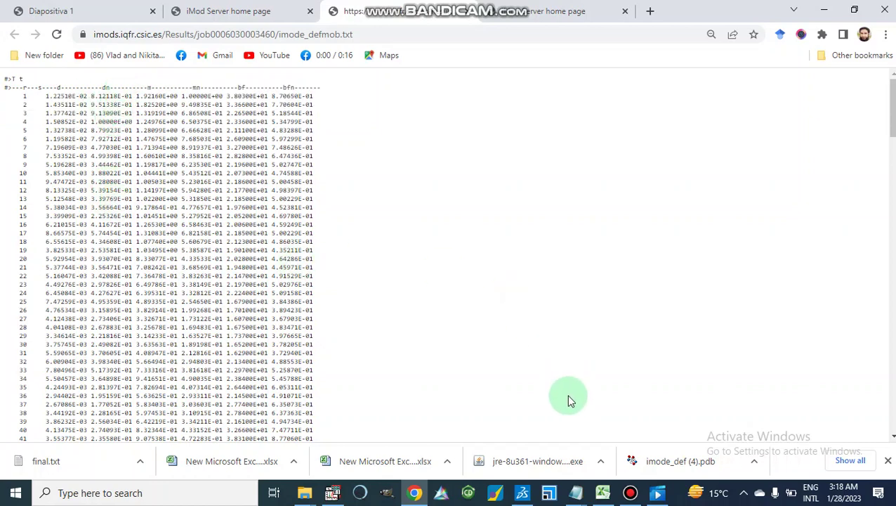
# - Check Notepad's final.txt dn values, then minimize both Notepad windows to reveal imode_defmob.txt
pyautogui.click(575, 493)
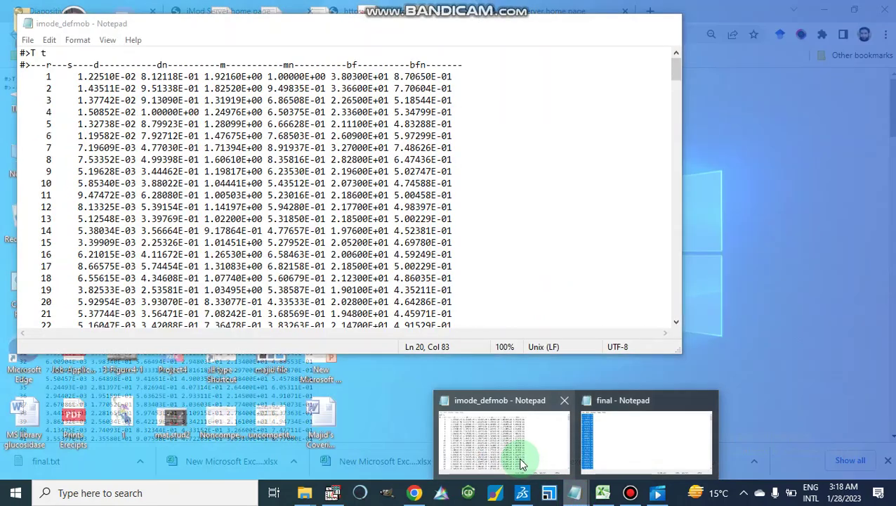
pyautogui.click(523, 461)
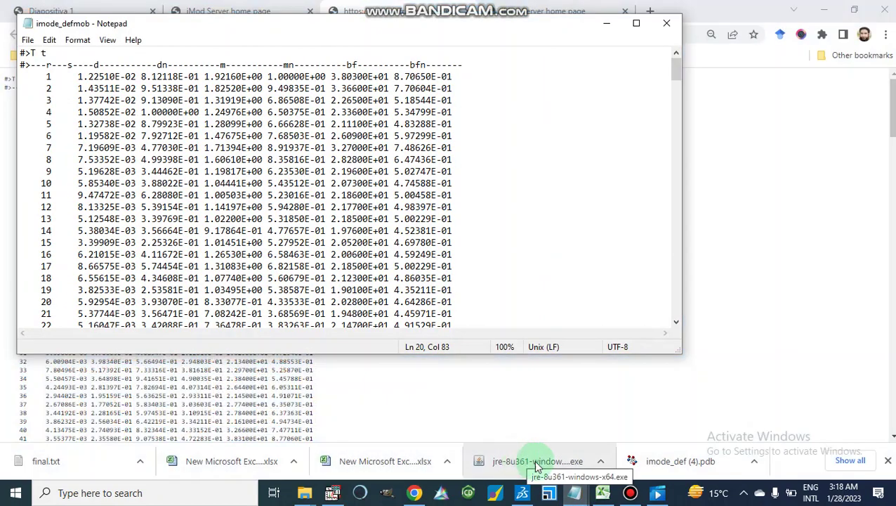
pyautogui.moveTo(575, 493)
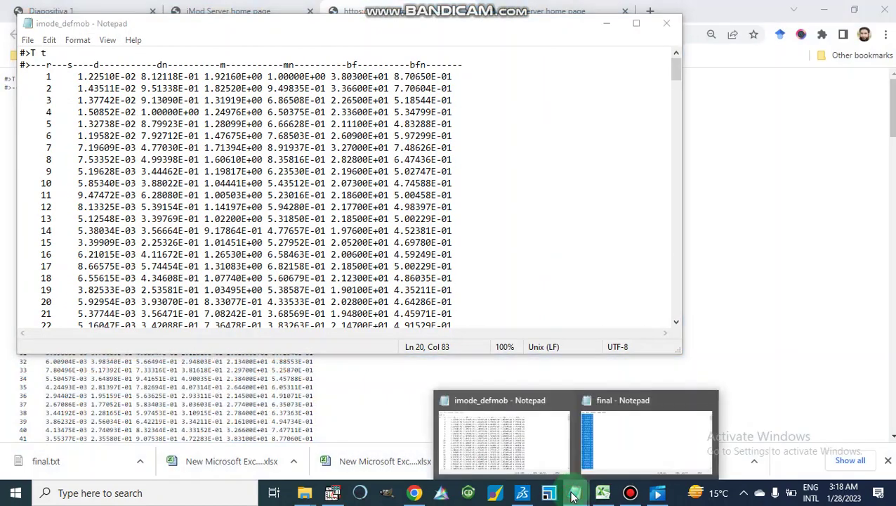
pyautogui.click(620, 430)
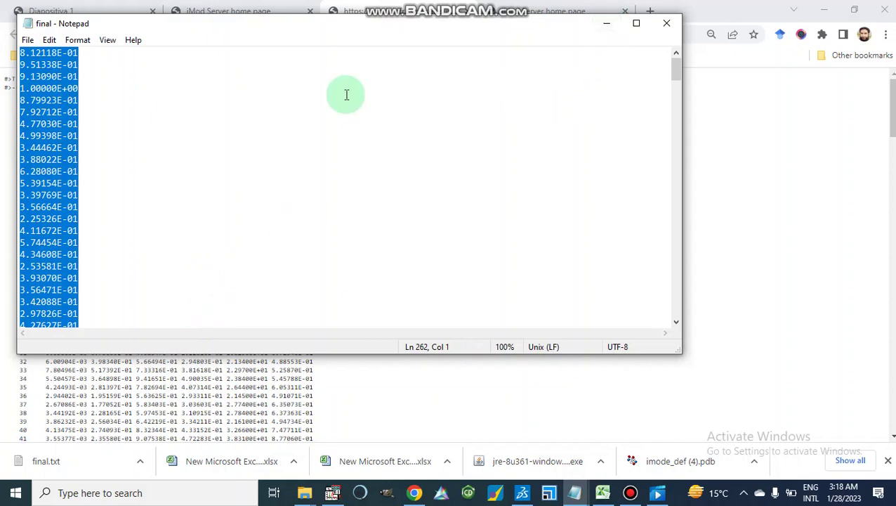
pyautogui.click(610, 27)
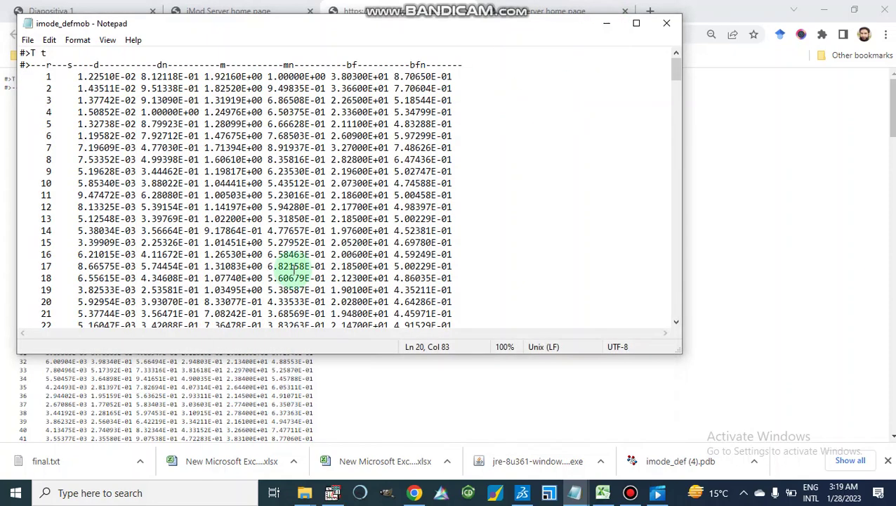
pyautogui.click(605, 25)
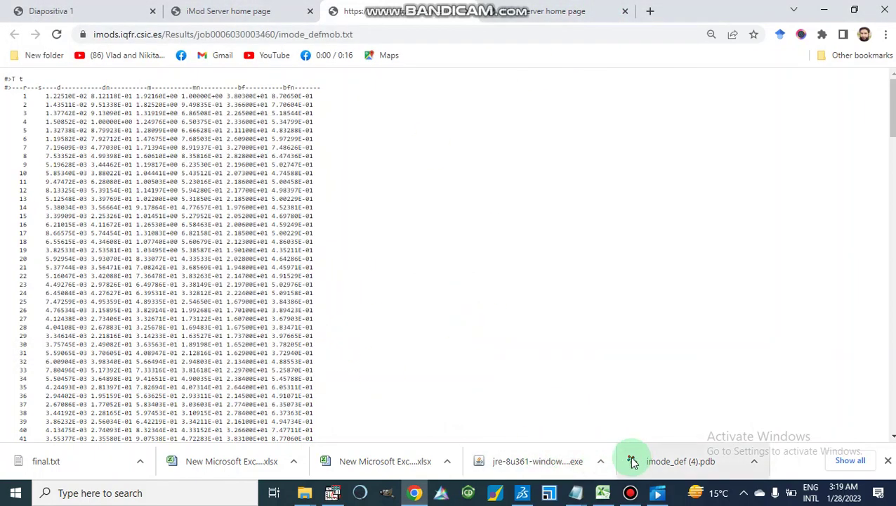
# - View OriginPro's Graph1 deformability line plot, then go back to the imode_defmob.txt table in Chrome
pyautogui.click(602, 493)
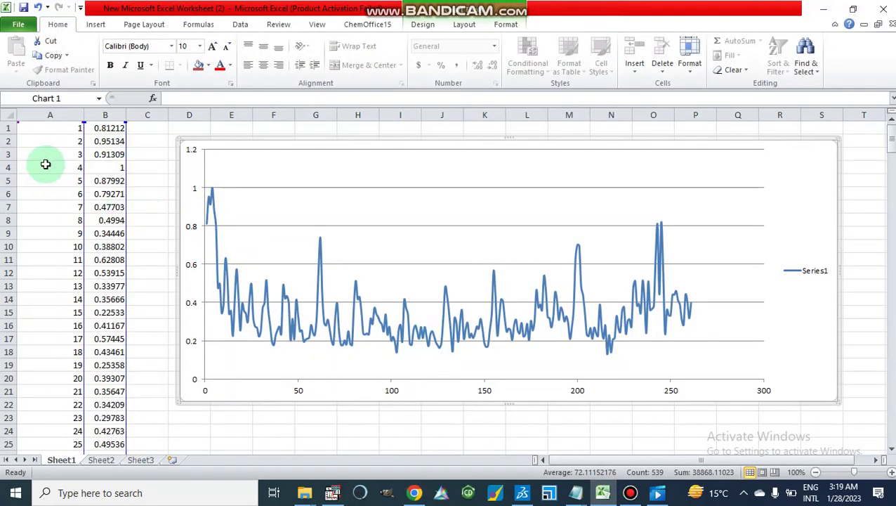
pyautogui.click(332, 494)
pyautogui.click(255, 223)
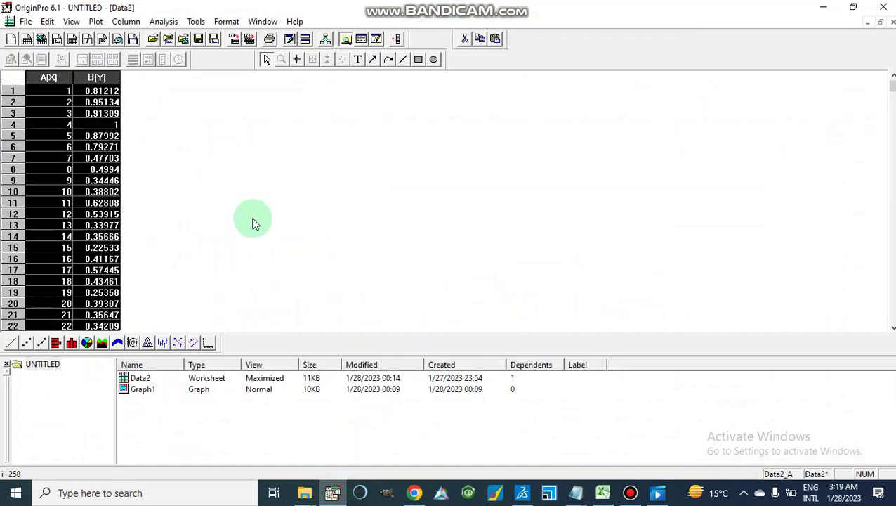
pyautogui.doubleClick(141, 391)
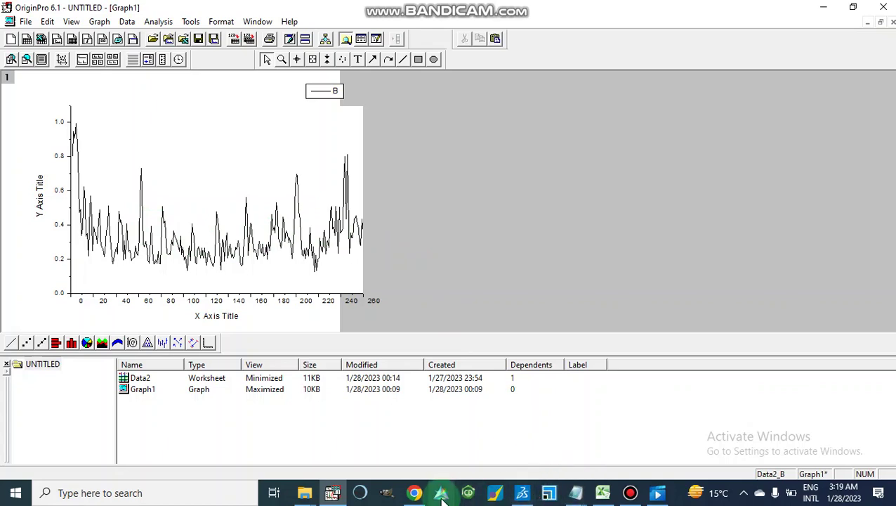
pyautogui.click(413, 494)
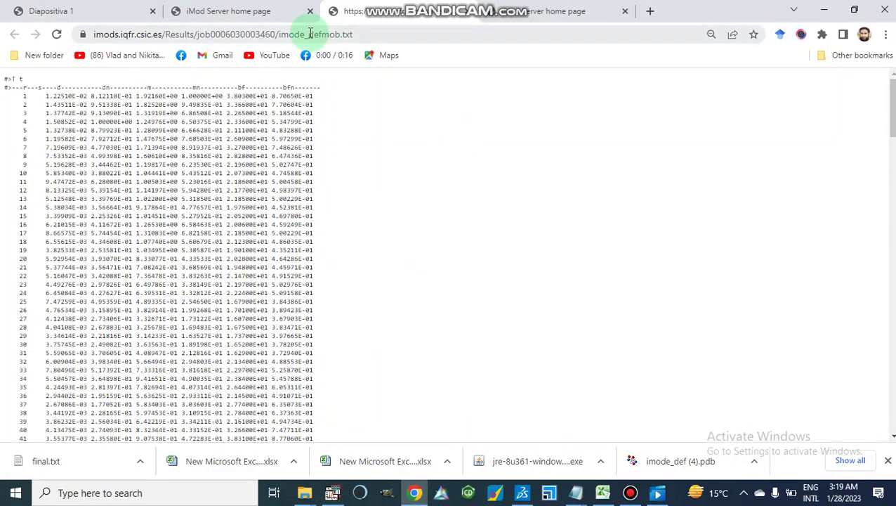
# - Compare the iMODS covariance map with the deformability plots, then bring back OriginPro's Graph1
pyautogui.click(236, 14)
pyautogui.scroll(20, 369, 267)
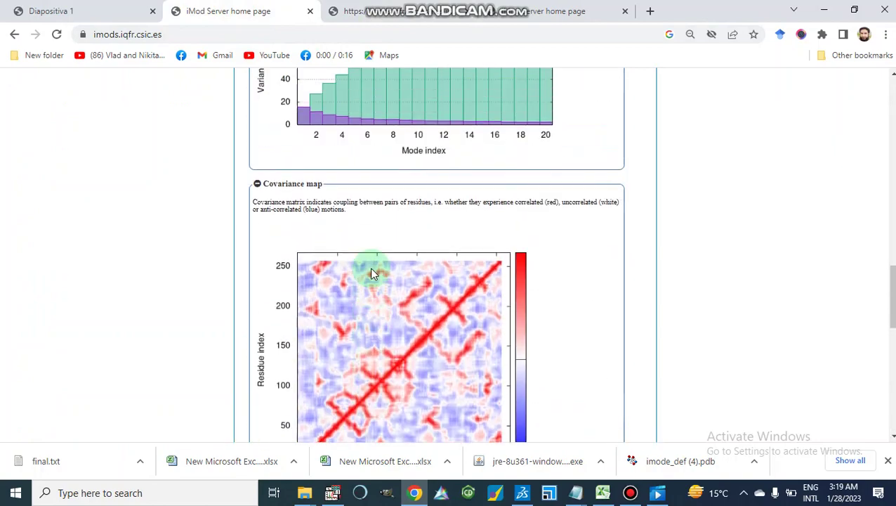
pyautogui.scroll(-15, 370, 267)
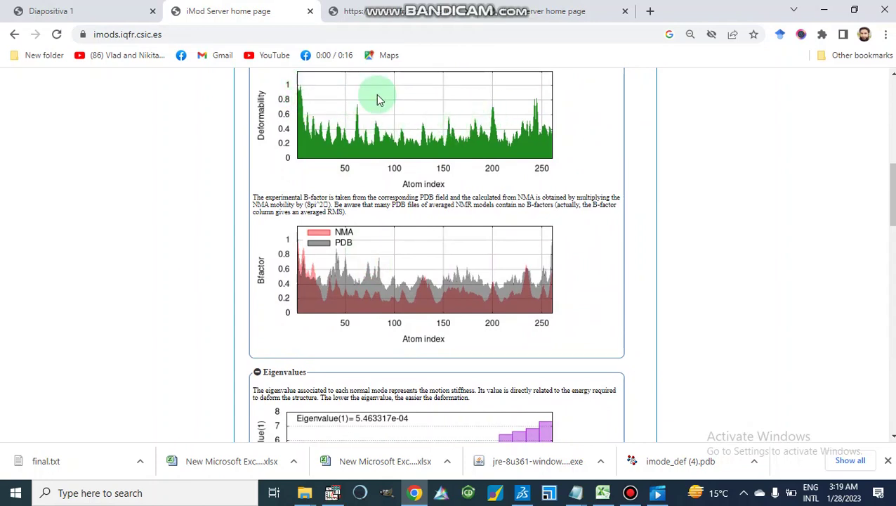
pyautogui.click(333, 492)
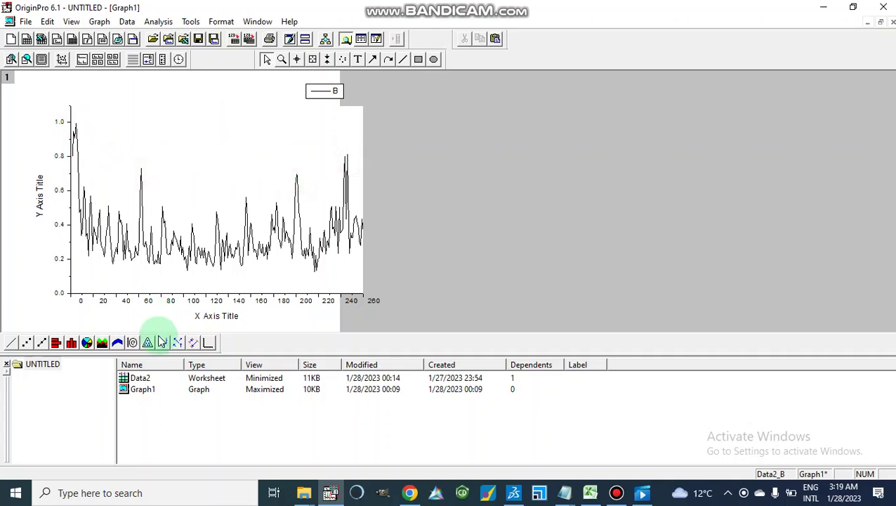
# - Check the Data2 worksheet values in OriginPro, then minimize OriginPro
pyautogui.doubleClick(140, 378)
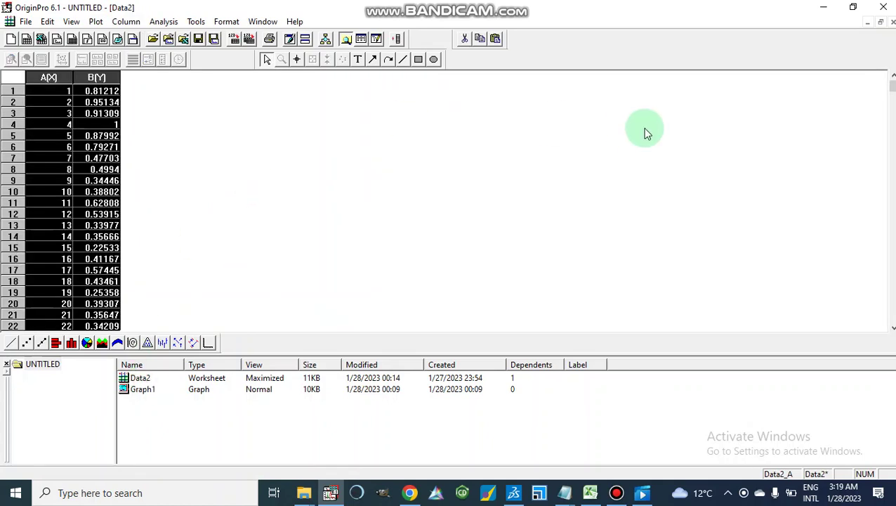
pyautogui.click(822, 12)
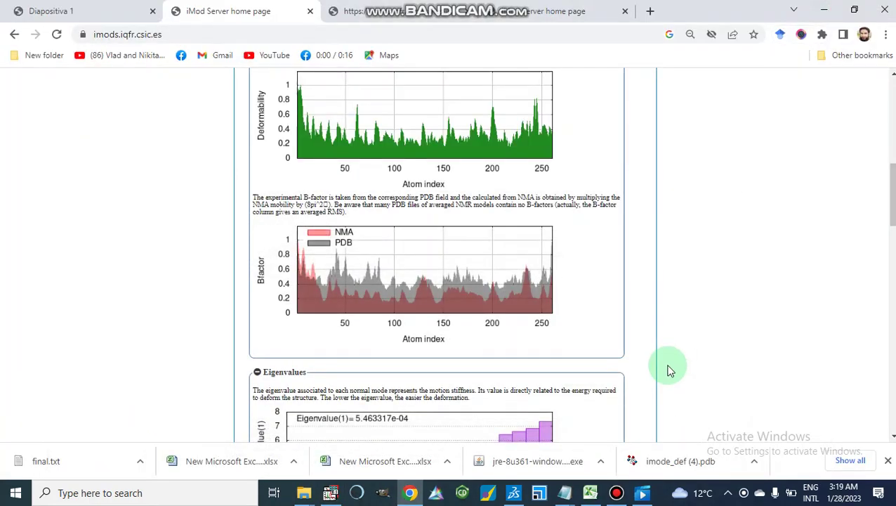
# - Scan Excel's column B deformability values behind the line chart, then return to the iMODS results
pyautogui.click(590, 492)
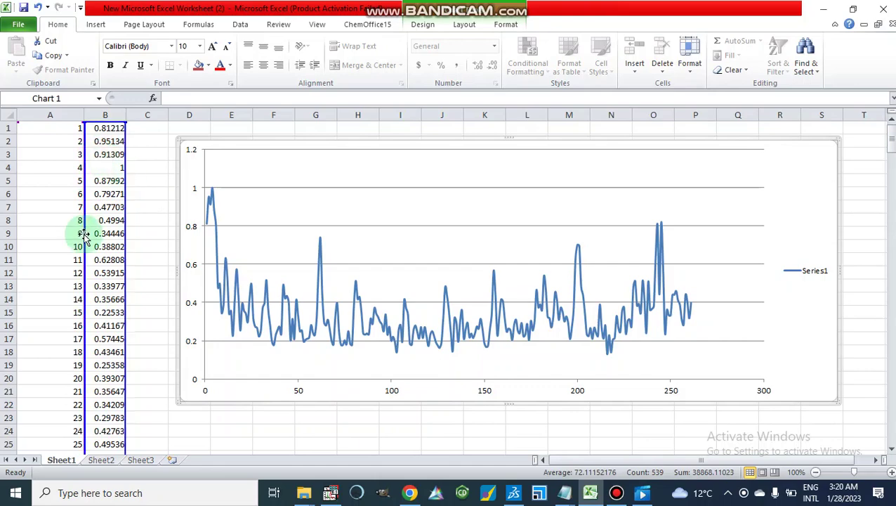
pyautogui.scroll(-14, 92, 282)
pyautogui.scroll(-18, 93, 281)
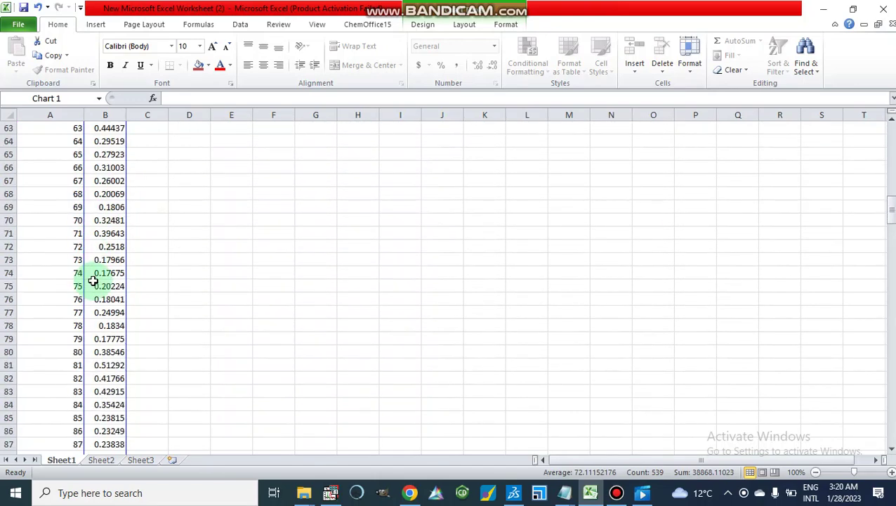
pyautogui.scroll(-16, 92, 281)
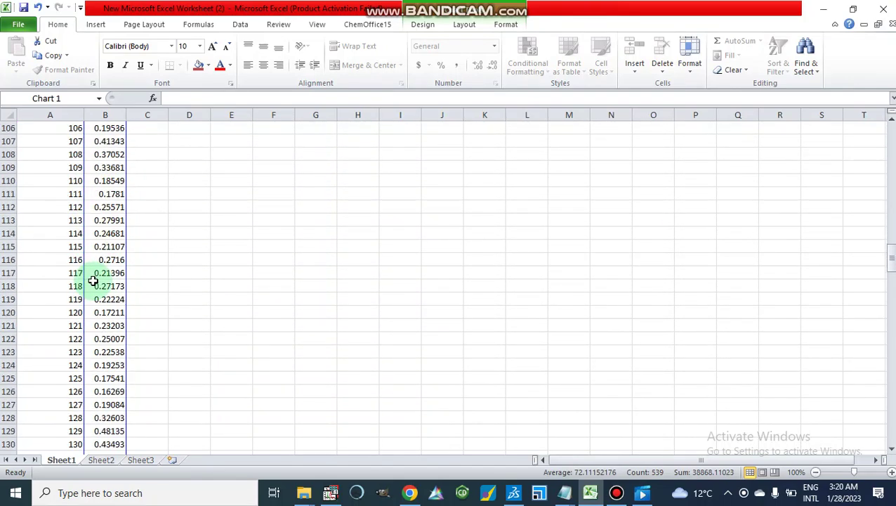
pyautogui.scroll(20, 93, 281)
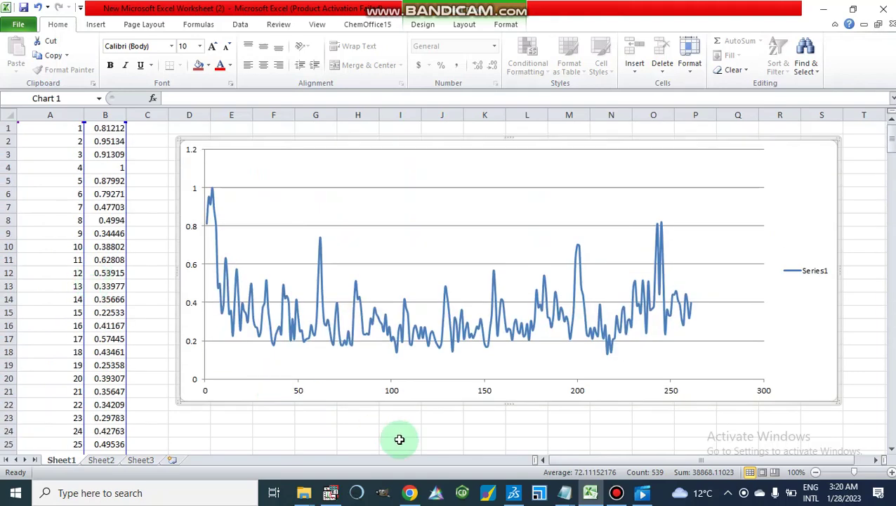
pyautogui.click(412, 497)
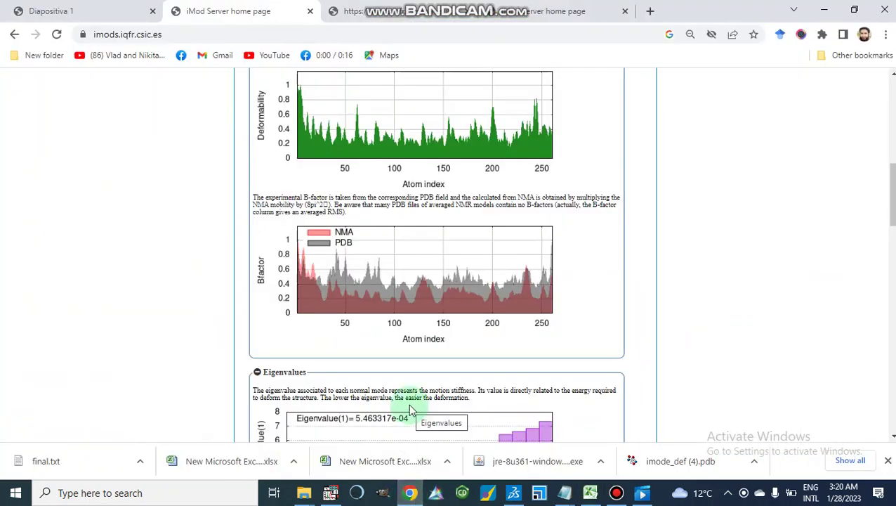
# - Scroll the iMODS results to the Download Files table and preview the open Explorer windows
pyautogui.scroll(-15, 434, 404)
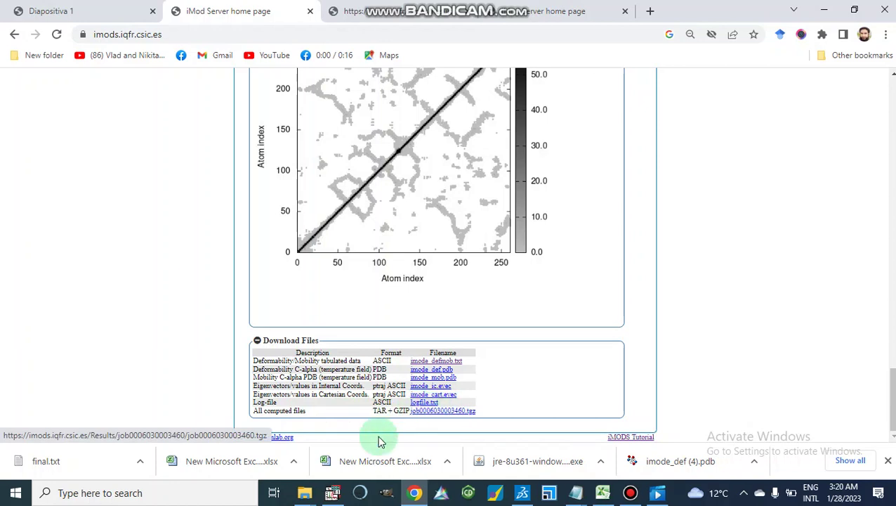
pyautogui.click(304, 494)
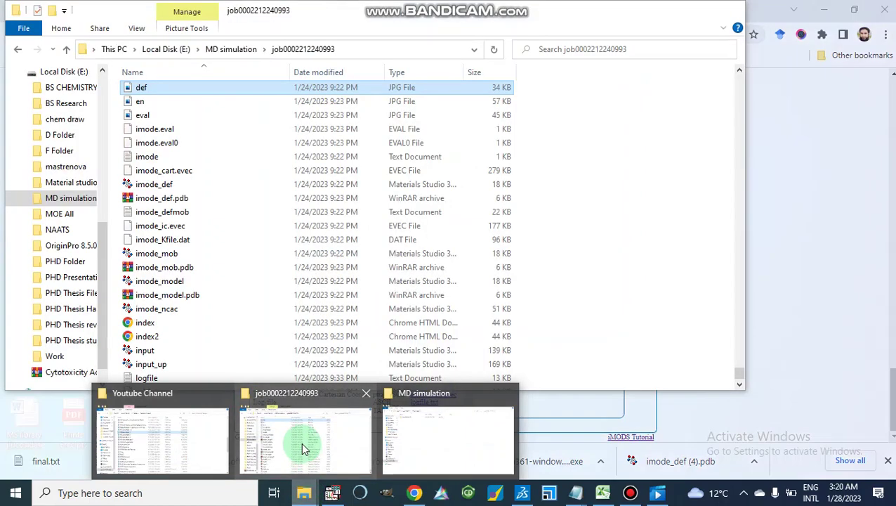
pyautogui.click(301, 443)
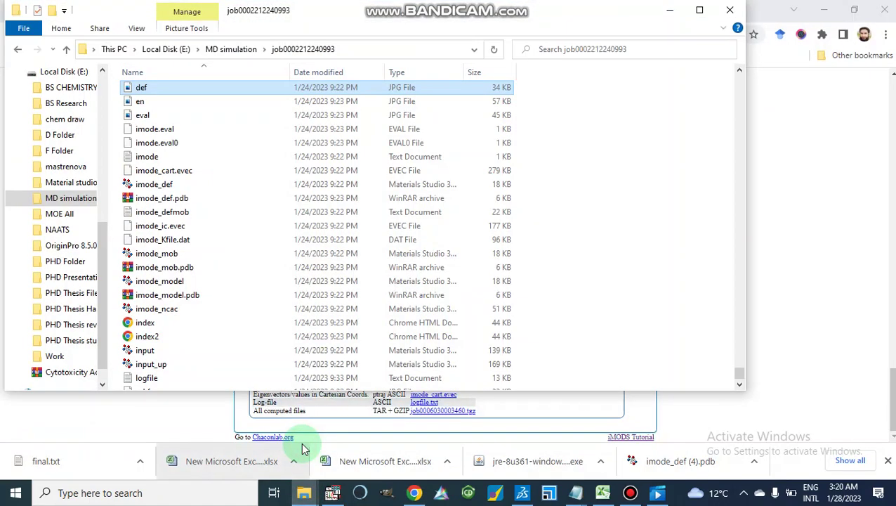
pyautogui.scroll(-1, 233, 243)
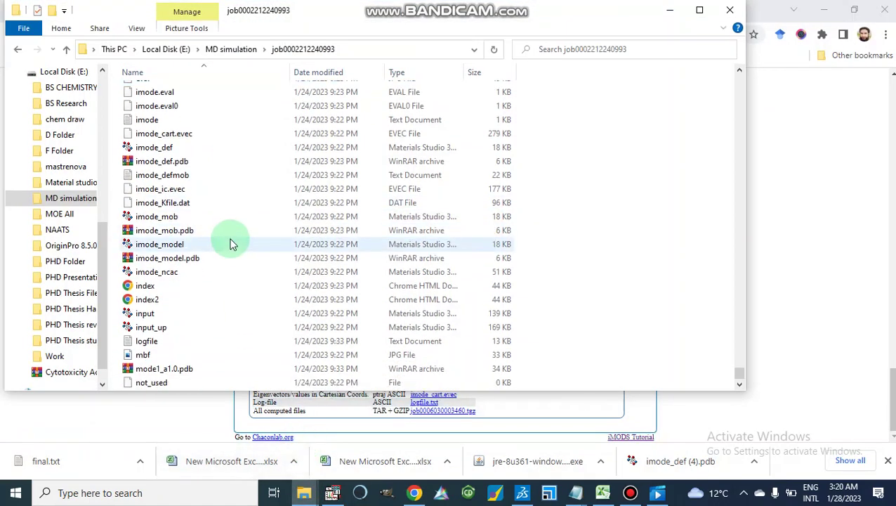
pyautogui.scroll(4, 232, 243)
pyautogui.scroll(3, 233, 243)
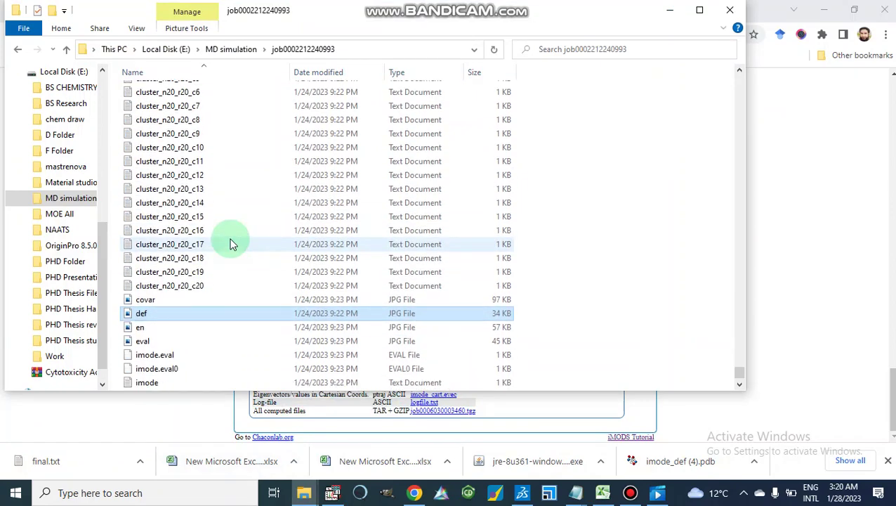
pyautogui.scroll(-7, 233, 242)
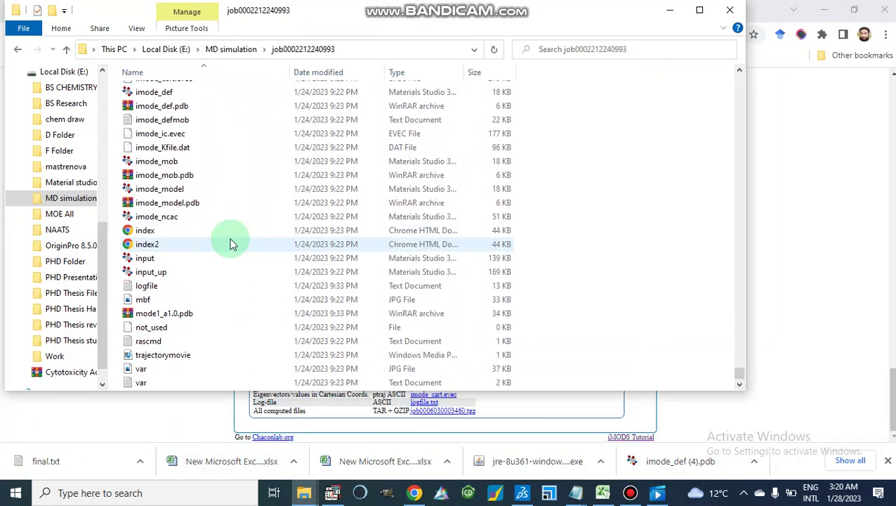
pyautogui.scroll(3, 233, 243)
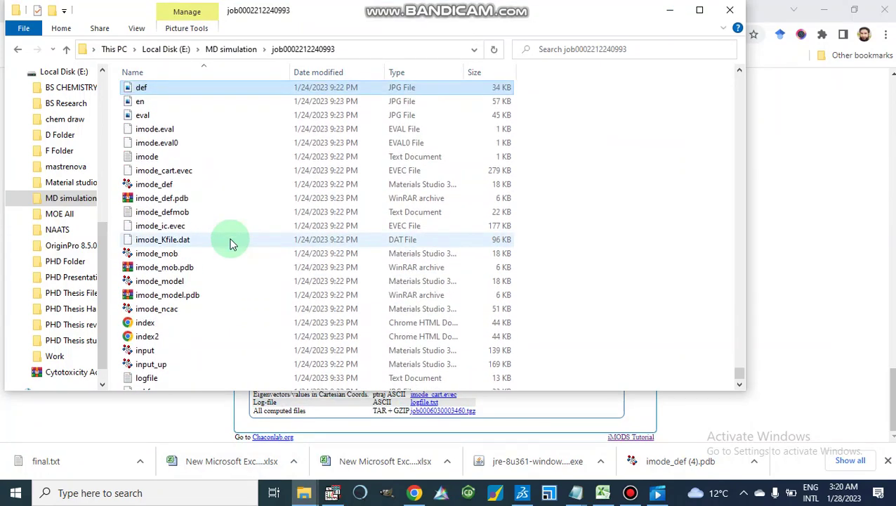
pyautogui.click(414, 492)
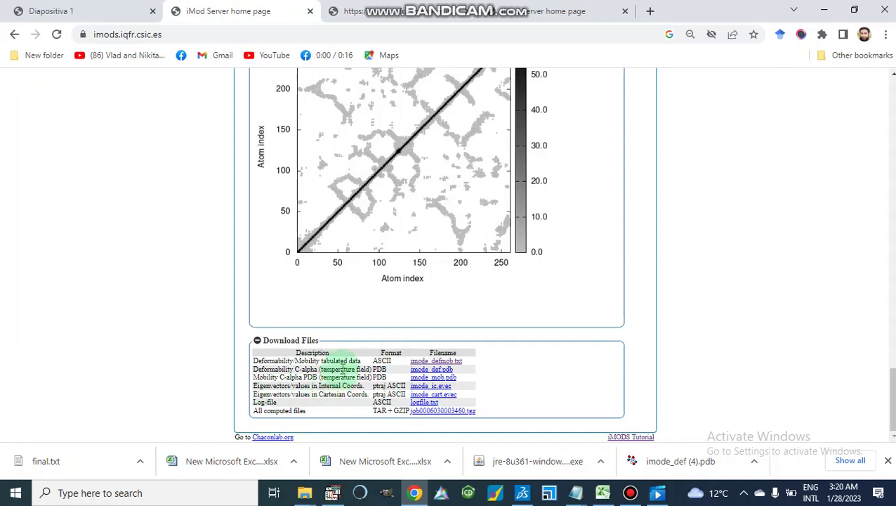
# - Download imode_def.pdb and show the downloaded imode_def (5) in the Downloads folder
pyautogui.click(419, 372)
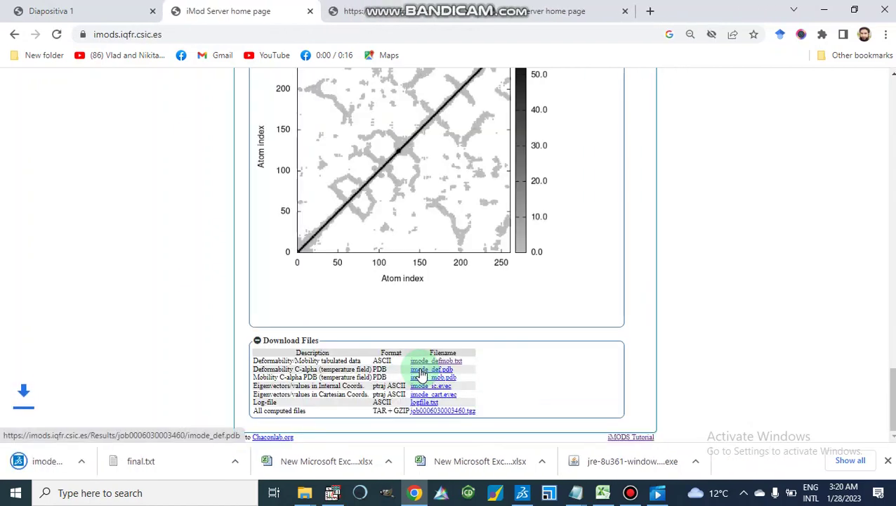
pyautogui.rightClick(50, 467)
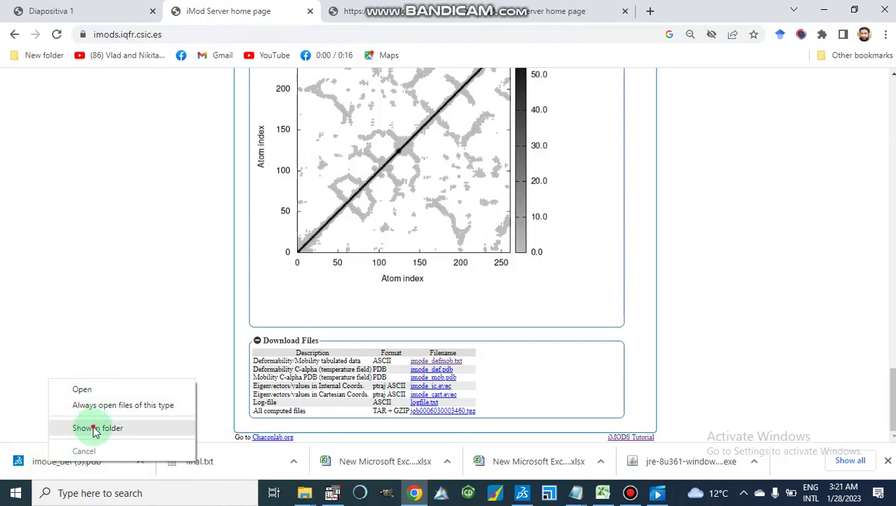
pyautogui.click(96, 430)
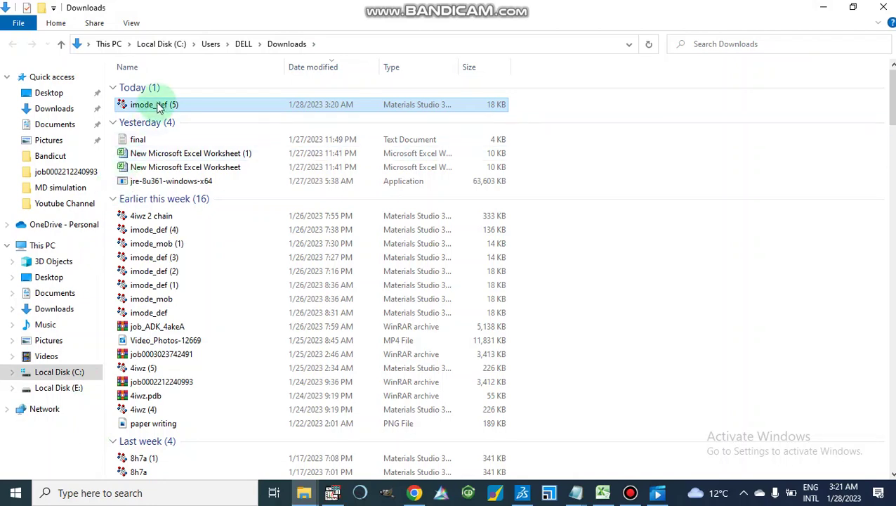
# - Open imode_def (5) in BIOVIA Discovery Studio and hide the Downloads folder
pyautogui.rightClick(158, 105)
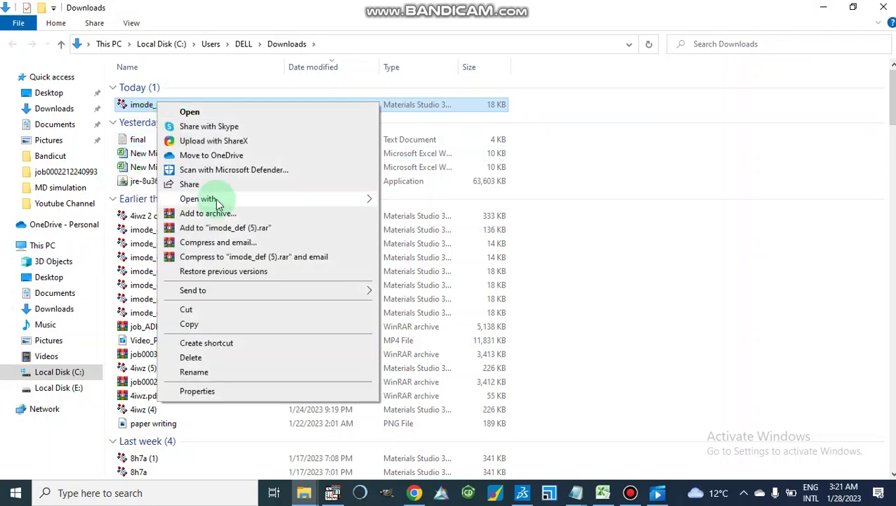
pyautogui.moveTo(309, 201)
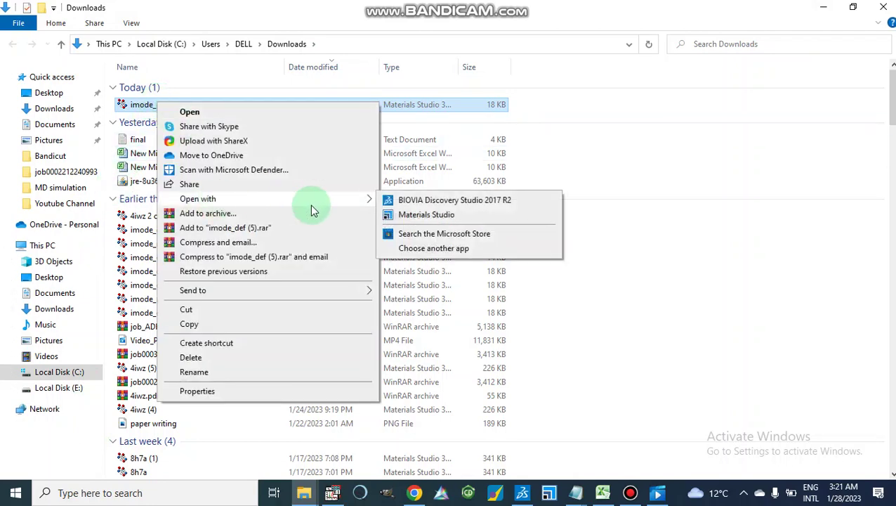
pyautogui.click(425, 201)
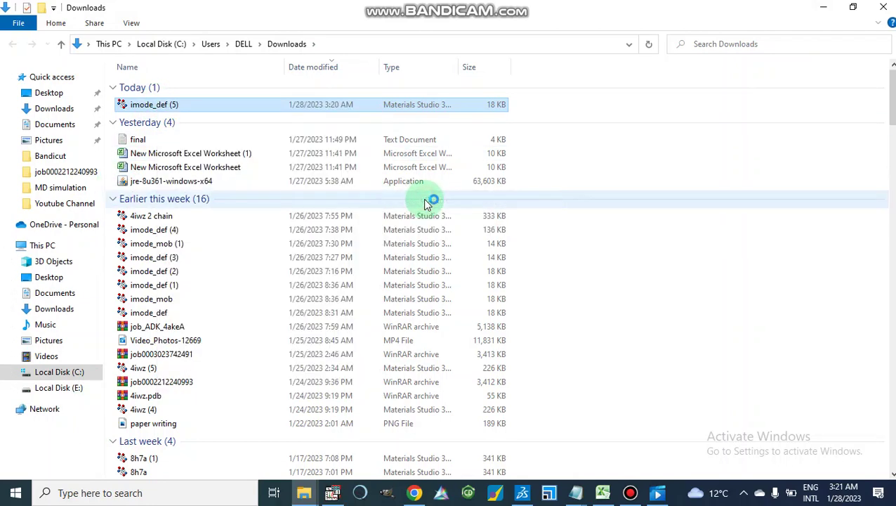
pyautogui.click(822, 9)
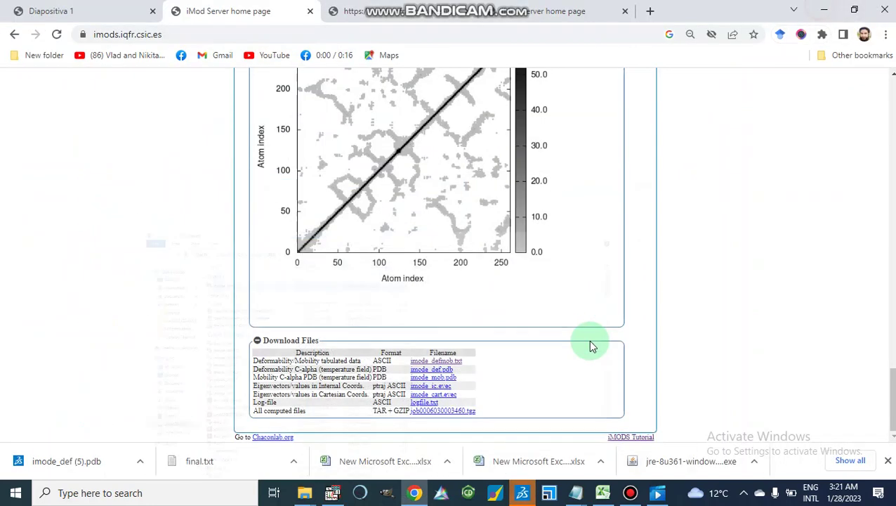
pyautogui.click(523, 494)
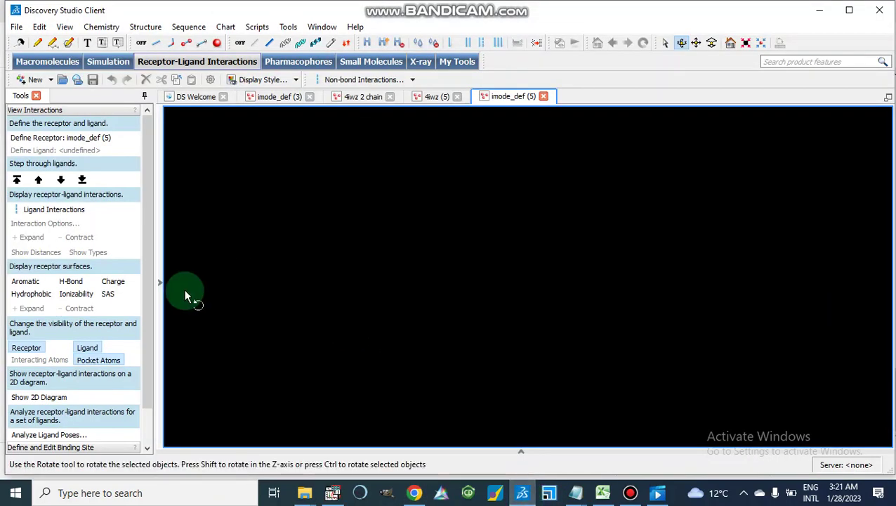
# - Expand the imode_def (5) hierarchy, leaving display style and the imode_def (3) document unchanged
pyautogui.click(159, 284)
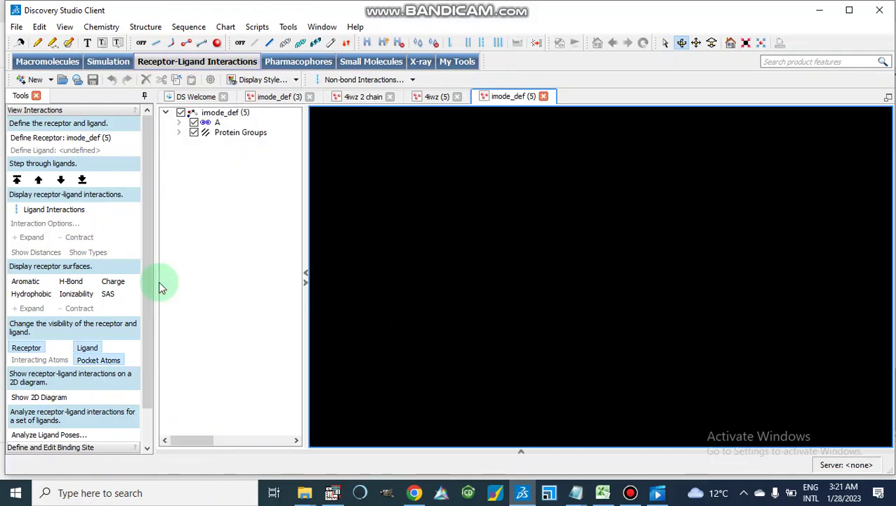
pyautogui.click(280, 82)
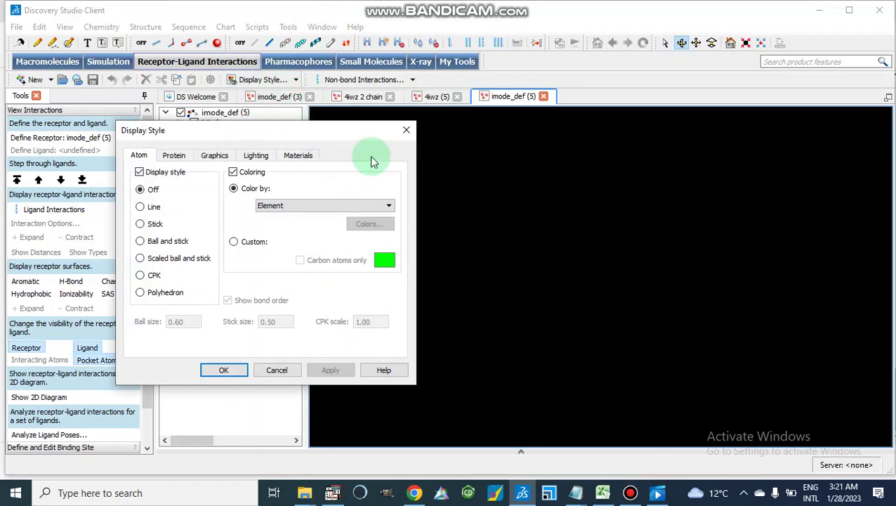
pyautogui.click(408, 132)
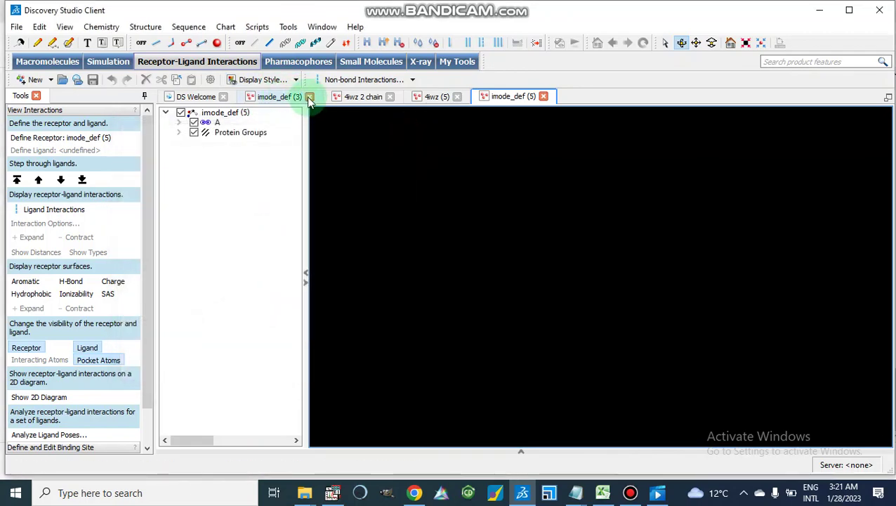
pyautogui.click(310, 97)
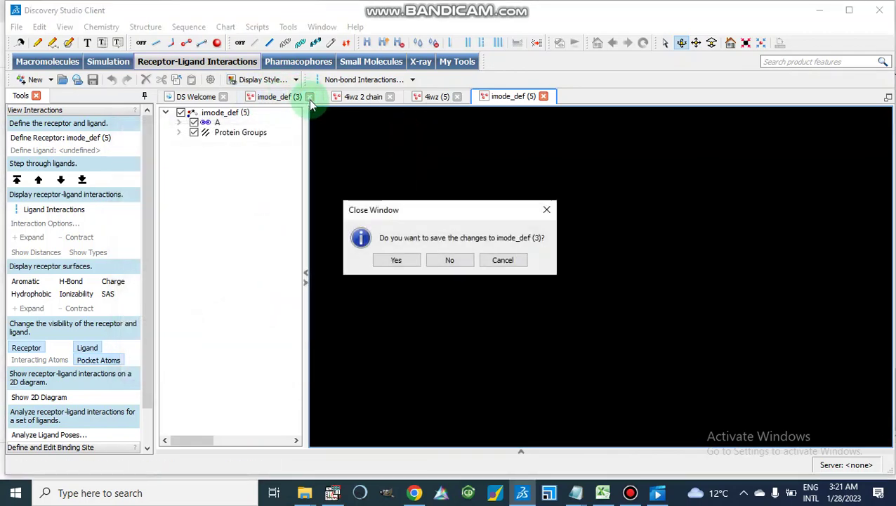
pyautogui.click(546, 212)
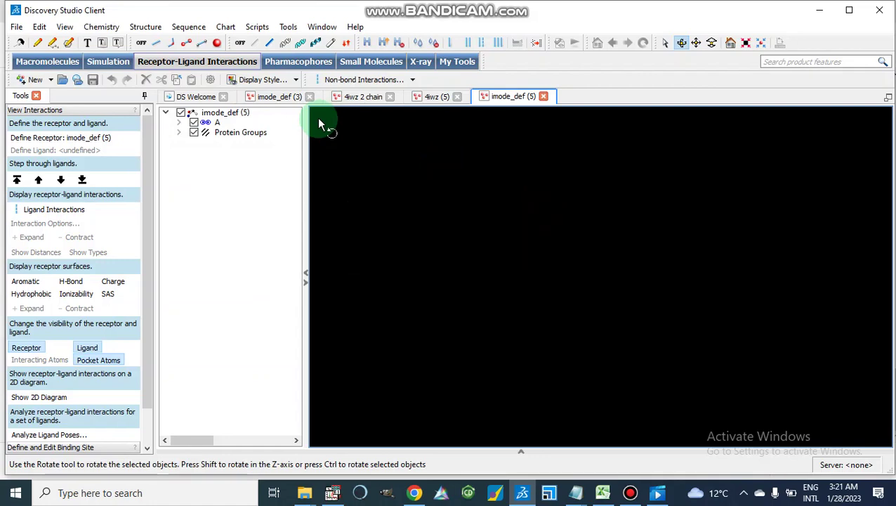
# - Display imode_def (5) as CPK space-filling spheres, rotate it, and minimize Discovery Studio
pyautogui.click(296, 80)
pyautogui.click(456, 143)
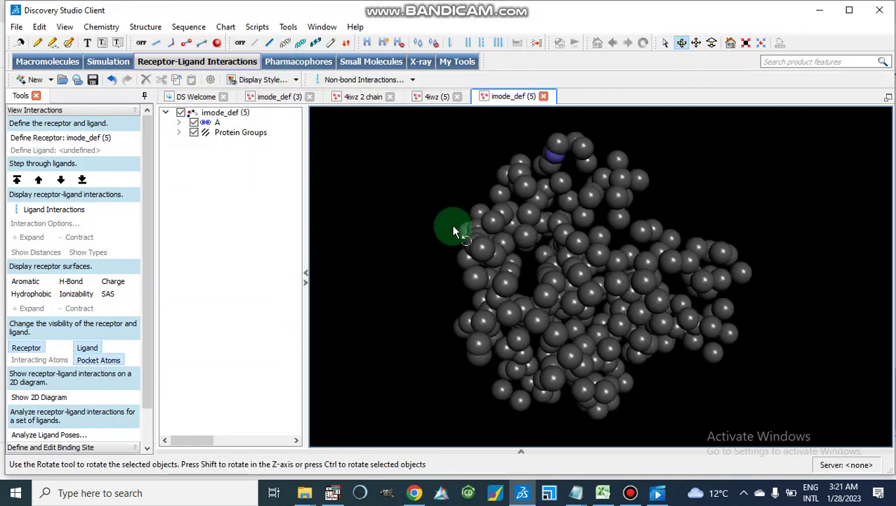
pyautogui.click(453, 232)
pyautogui.moveTo(453, 232); pyautogui.dragTo(524, 194)
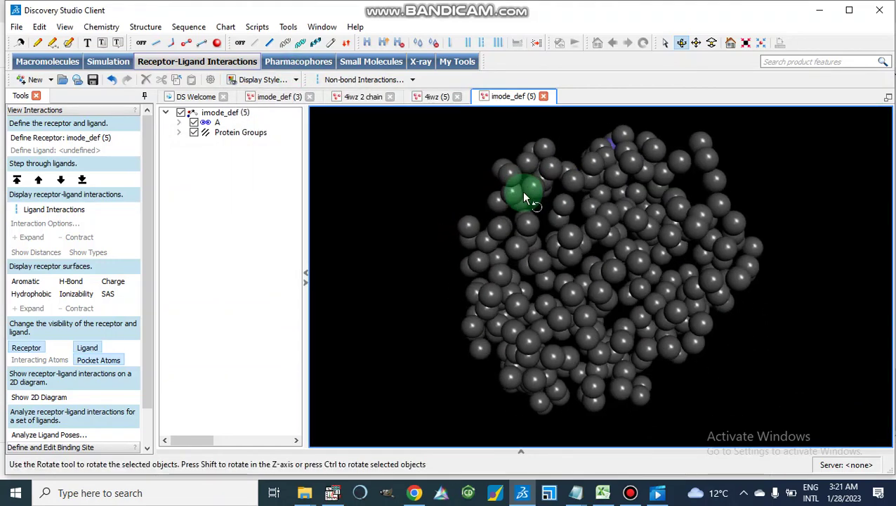
pyautogui.click(818, 11)
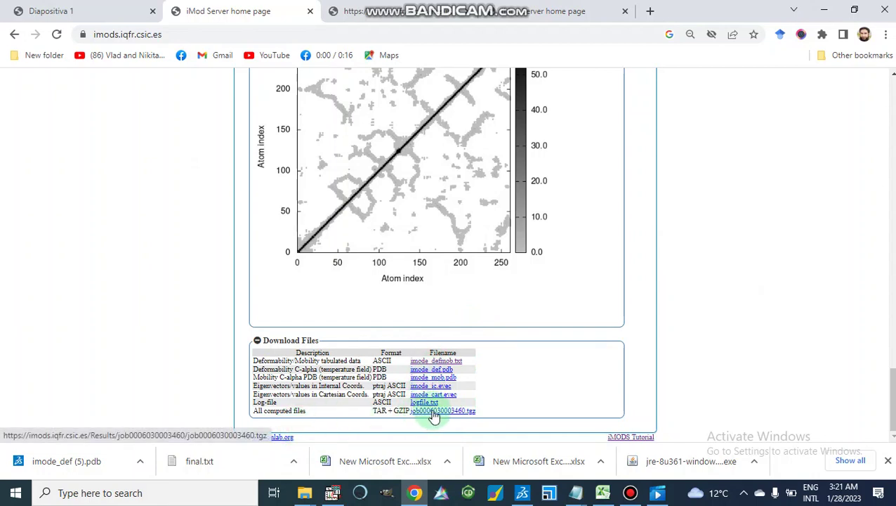
# - Open the def.jpg deformability plot from the iMODS job folder, then return to Excel's line chart
pyautogui.click(305, 495)
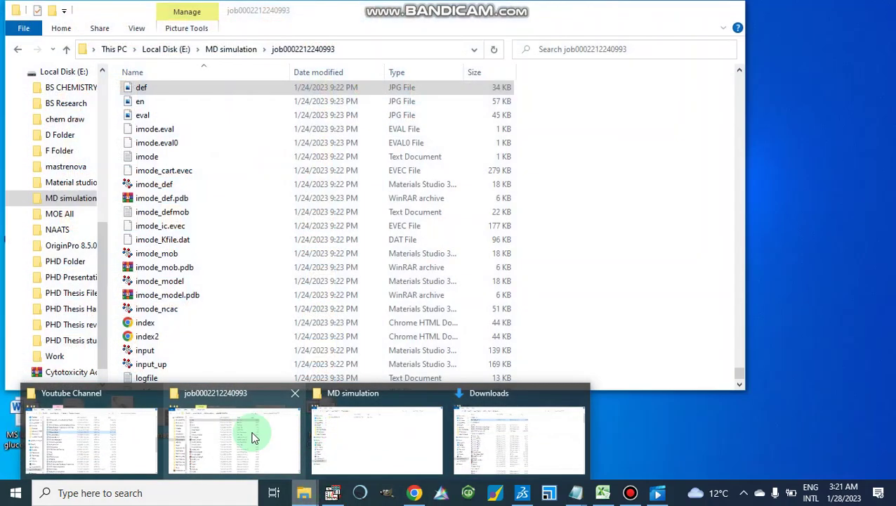
pyautogui.click(247, 436)
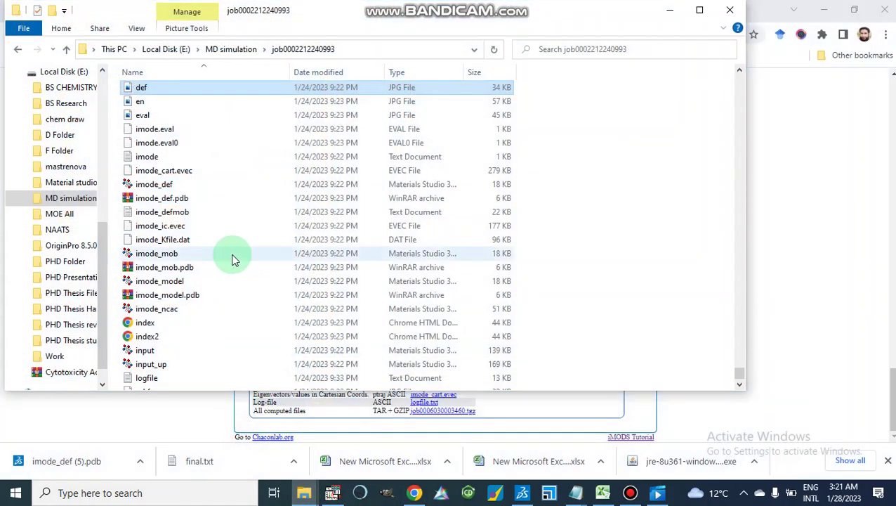
pyautogui.scroll(3, 186, 140)
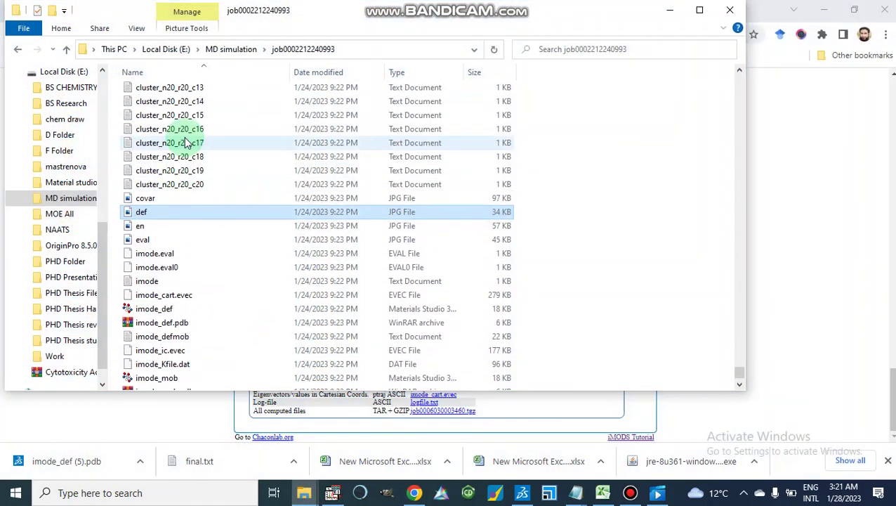
pyautogui.doubleClick(141, 214)
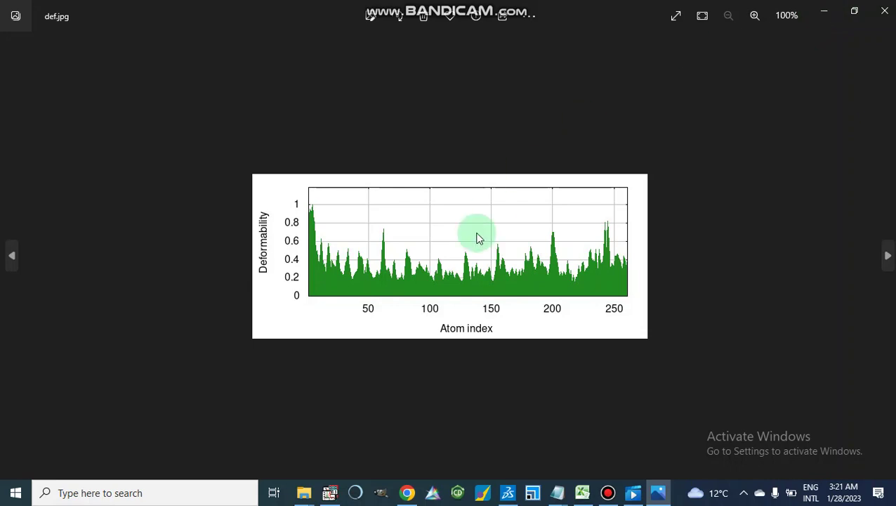
pyautogui.click(582, 495)
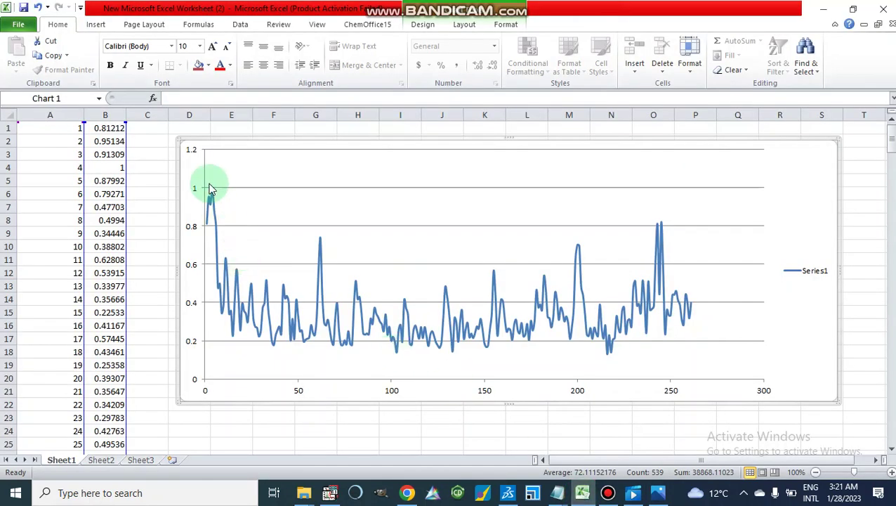
# - Select the deformability line chart's plot area and stretch it rightward toward the Series1 legend
pyautogui.moveTo(214, 194)
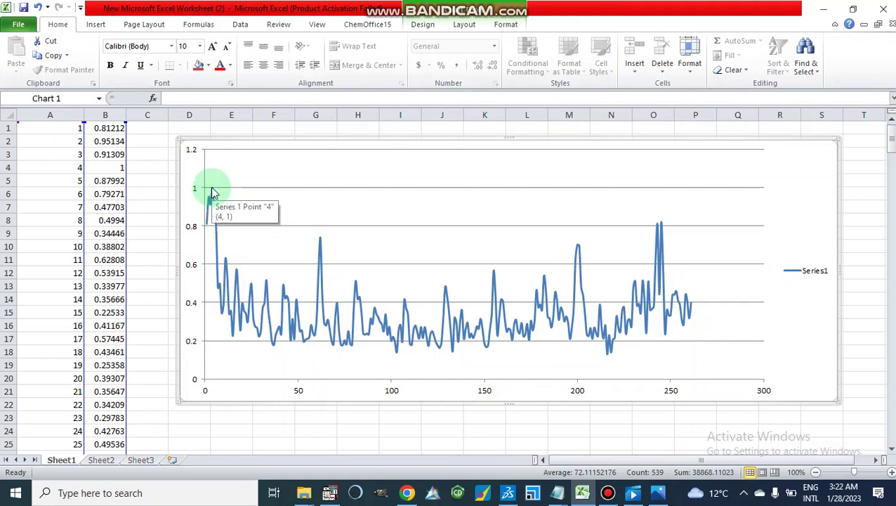
pyautogui.moveTo(320, 241)
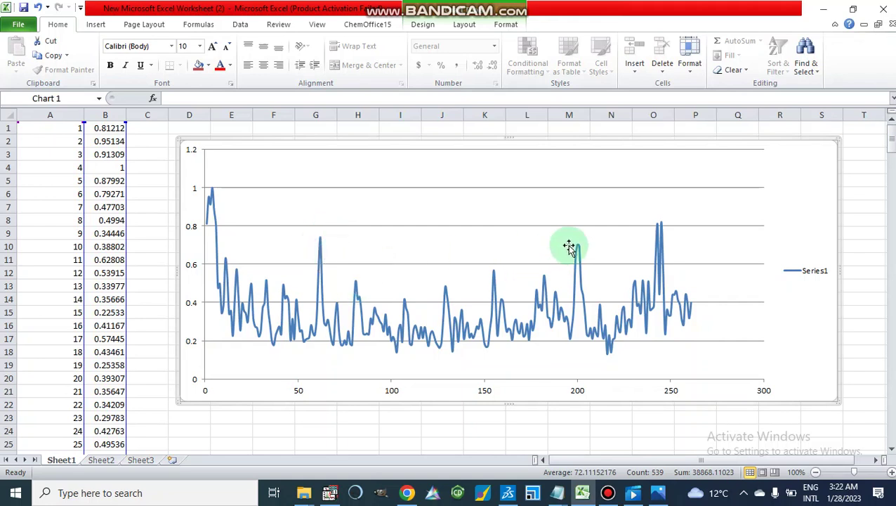
pyautogui.moveTo(580, 249)
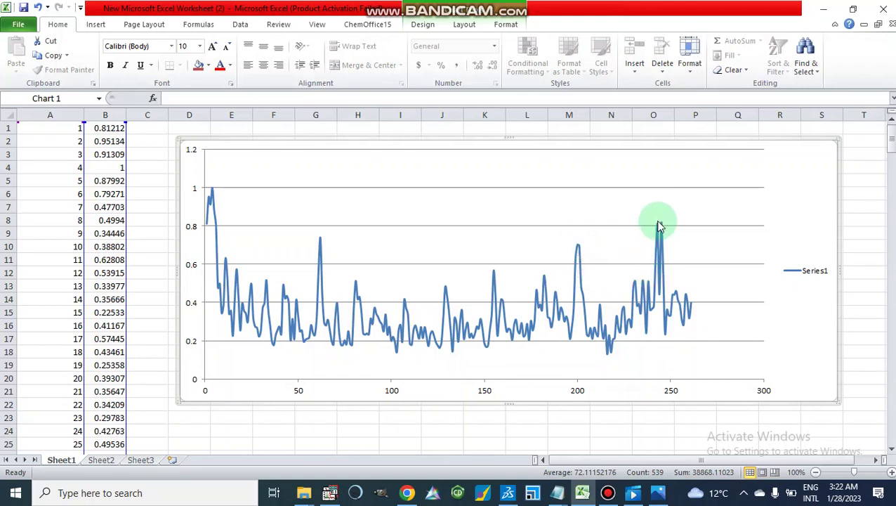
pyautogui.moveTo(659, 229)
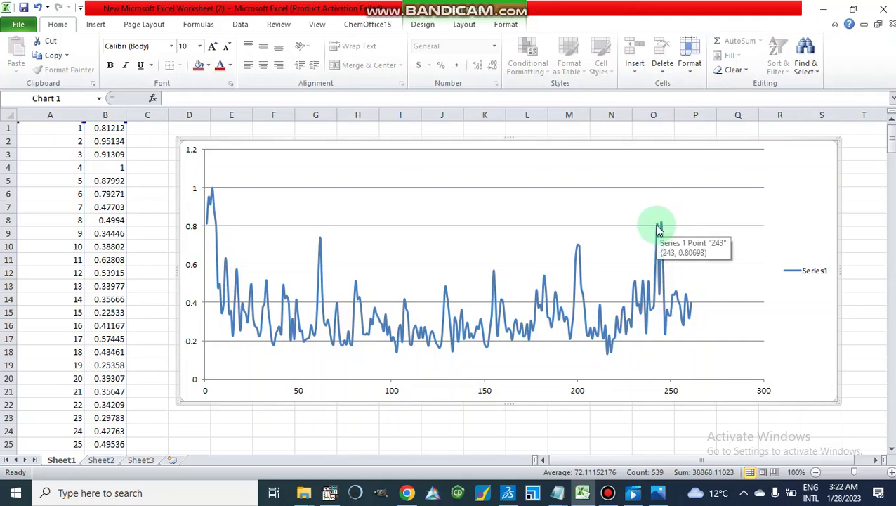
pyautogui.click(660, 227)
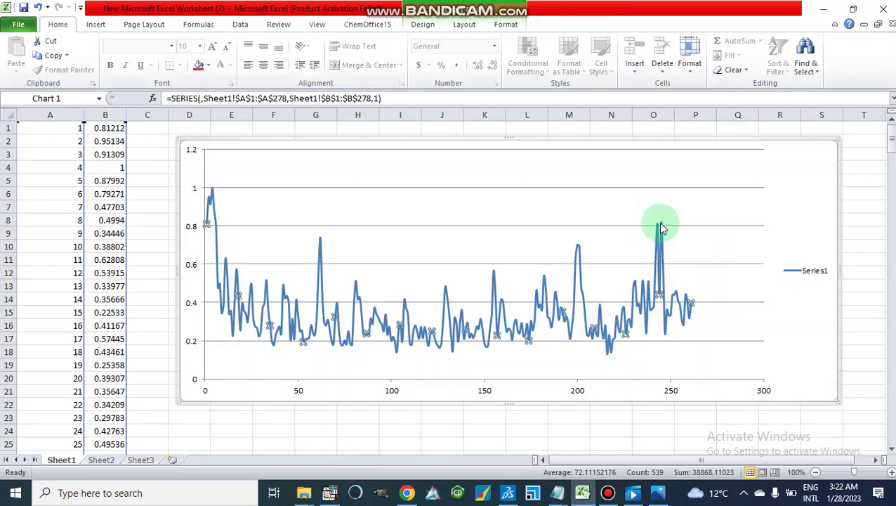
pyautogui.click(662, 226)
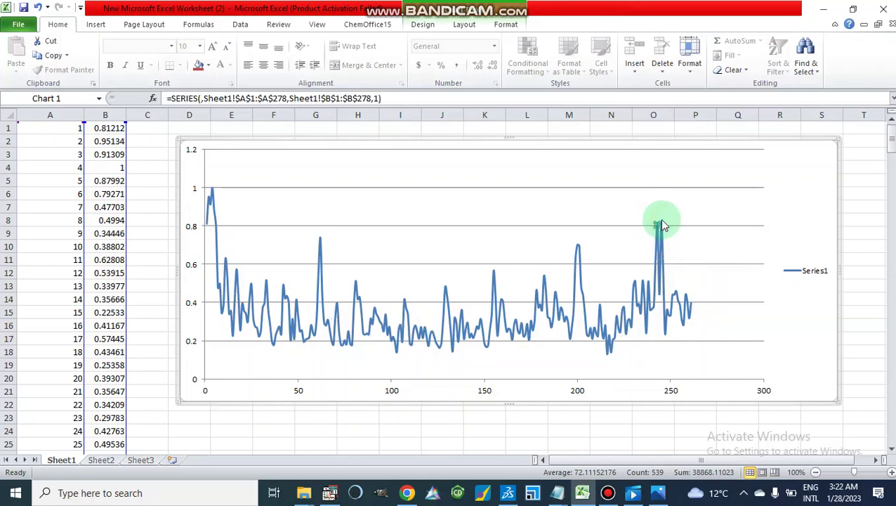
pyautogui.click(665, 231)
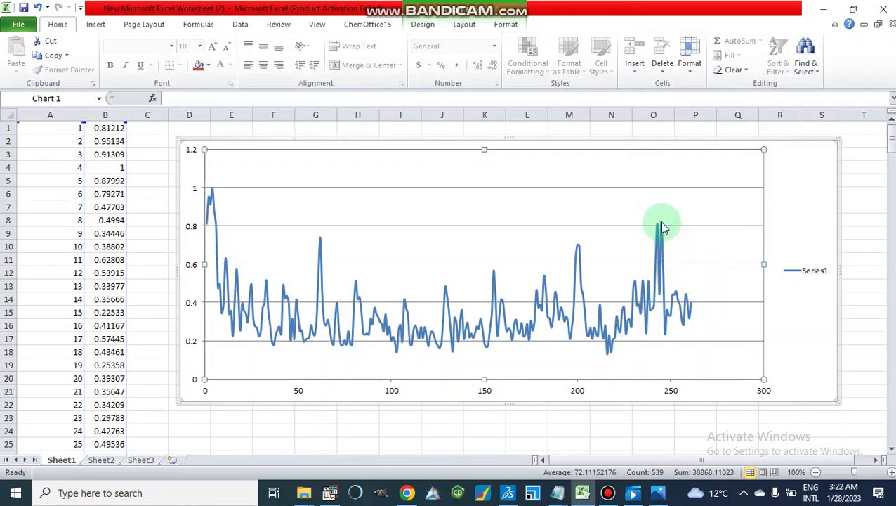
pyautogui.moveTo(661, 226)
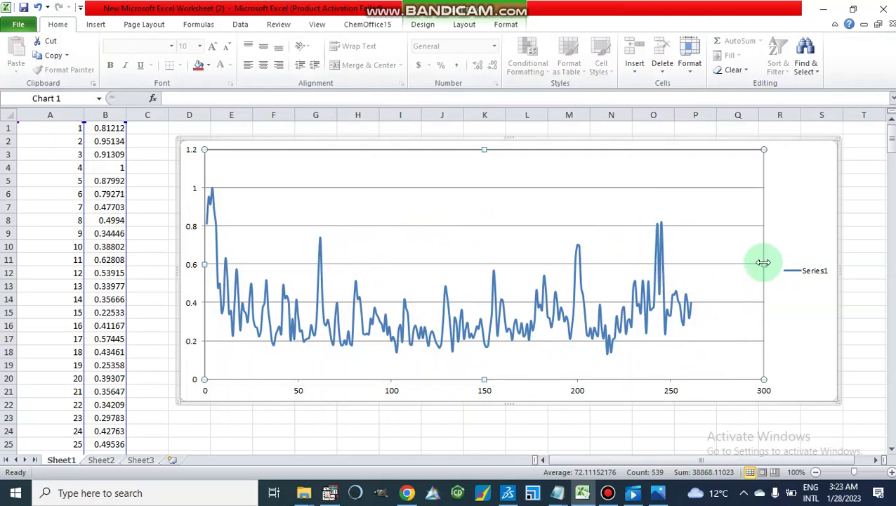
pyautogui.moveTo(764, 262); pyautogui.dragTo(794, 263)
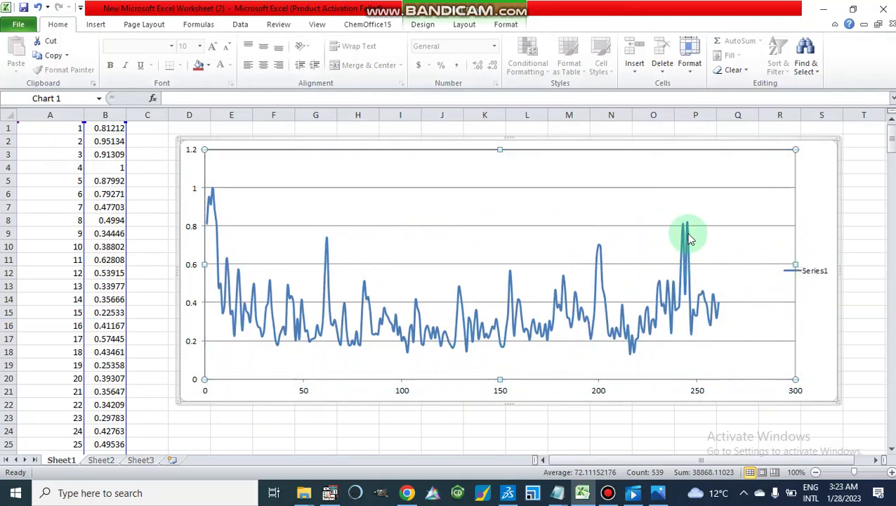
pyautogui.moveTo(689, 226)
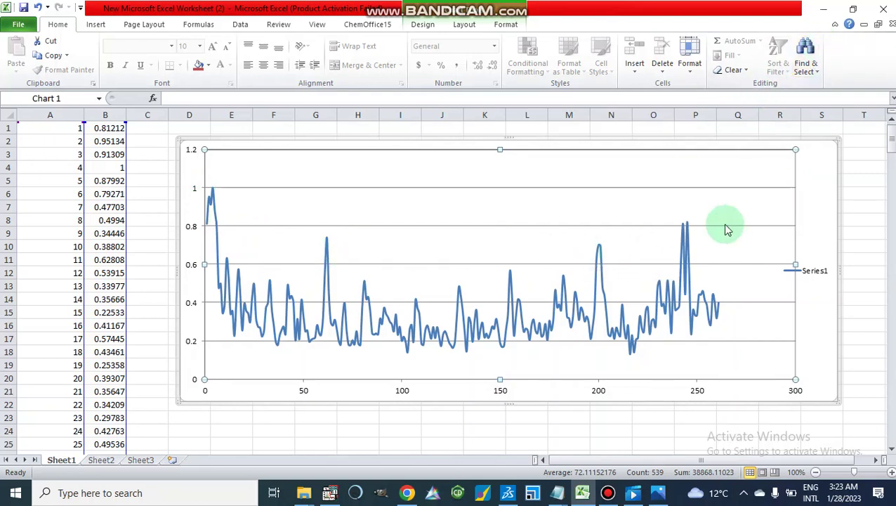
# - Minimize Excel, the deformability image viewer and the job folder to reveal Chrome's iMODS page
pyautogui.click(824, 12)
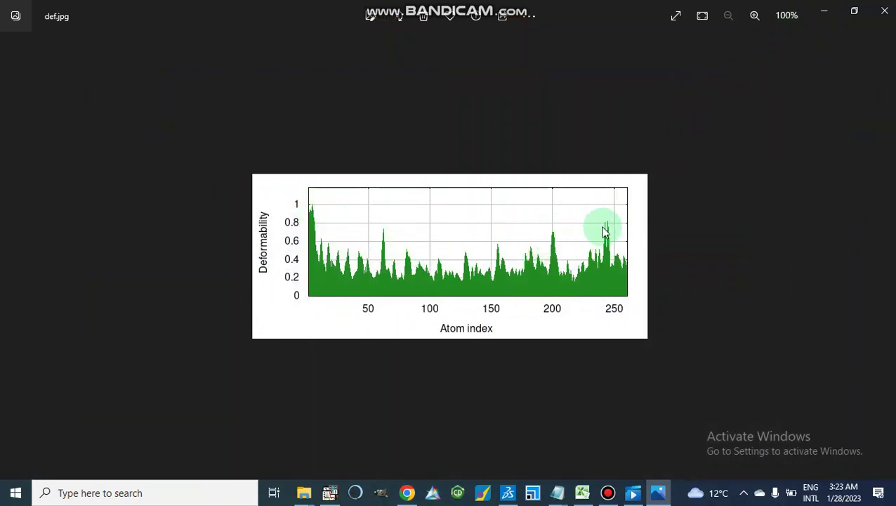
pyautogui.click(825, 21)
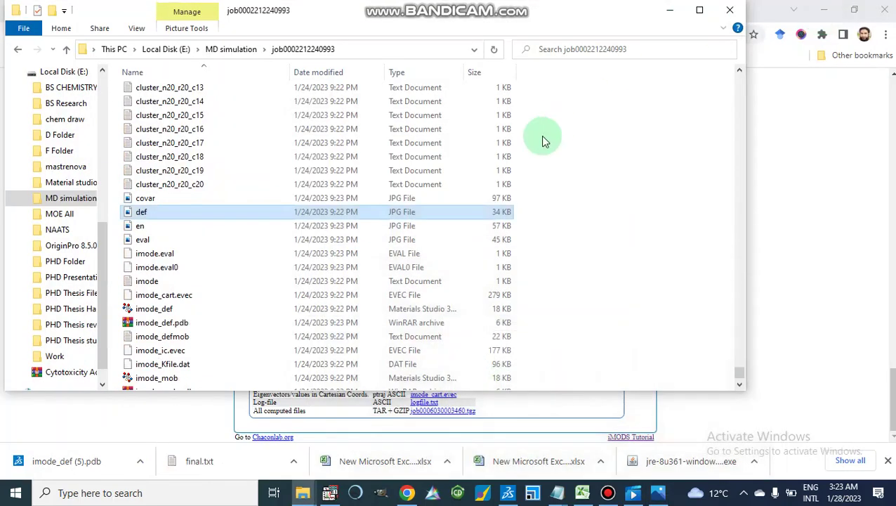
pyautogui.click(670, 12)
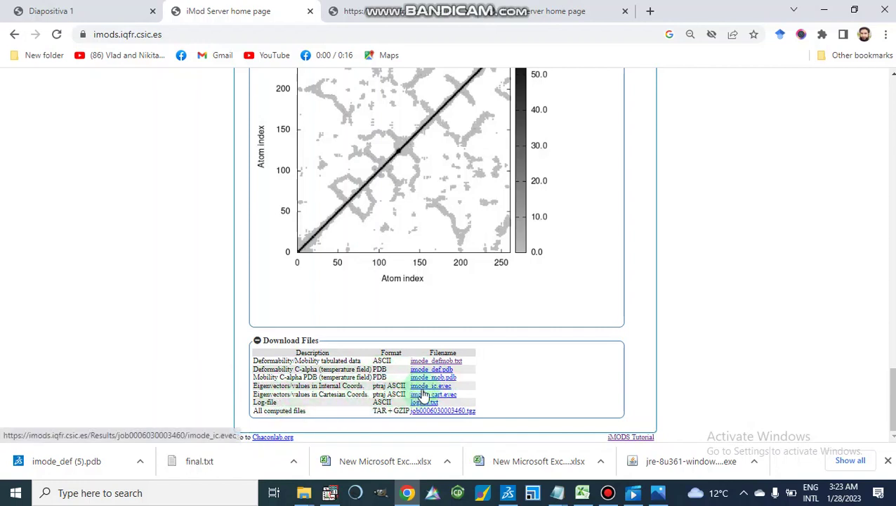
# - Open the imode_ic.evec eigenvector file and scroll through its contents
pyautogui.click(418, 386)
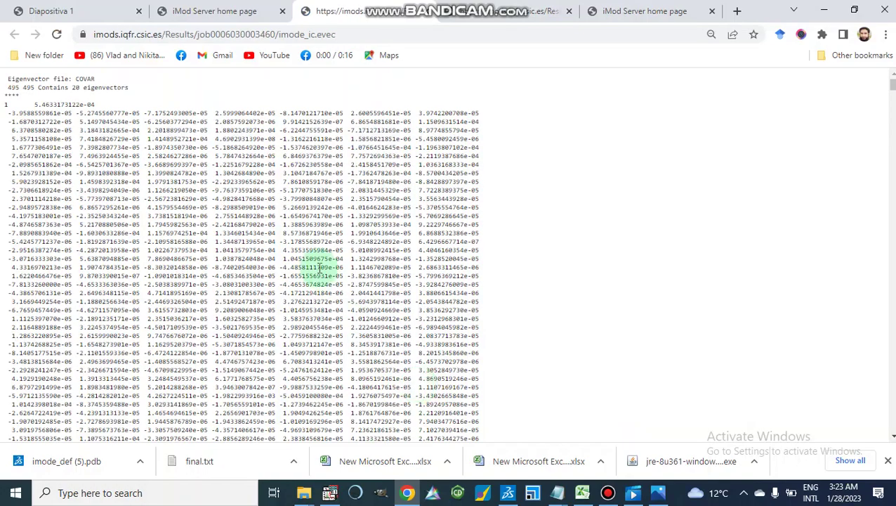
pyautogui.scroll(3, 319, 267)
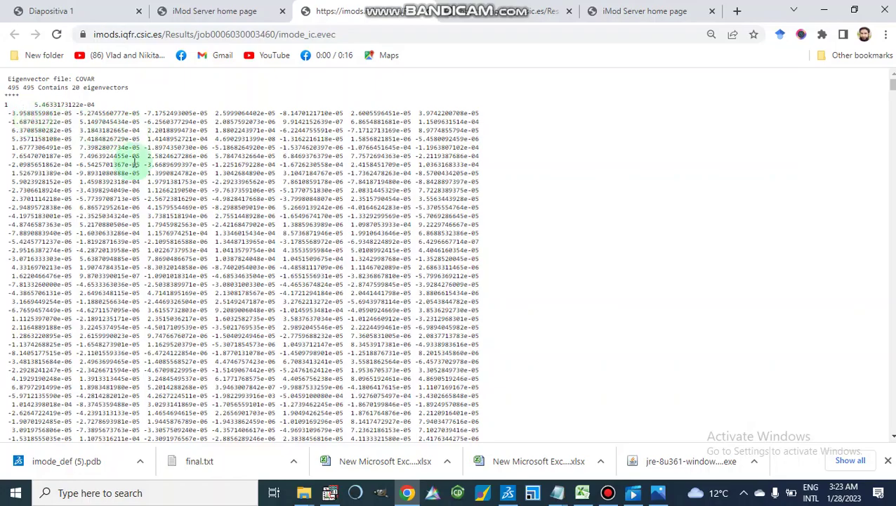
pyautogui.scroll(-9, 135, 163)
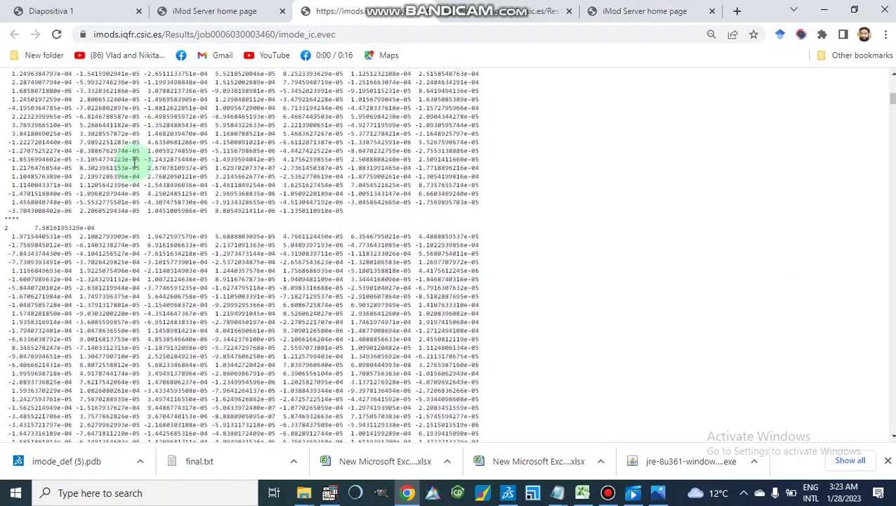
pyautogui.scroll(10, 135, 162)
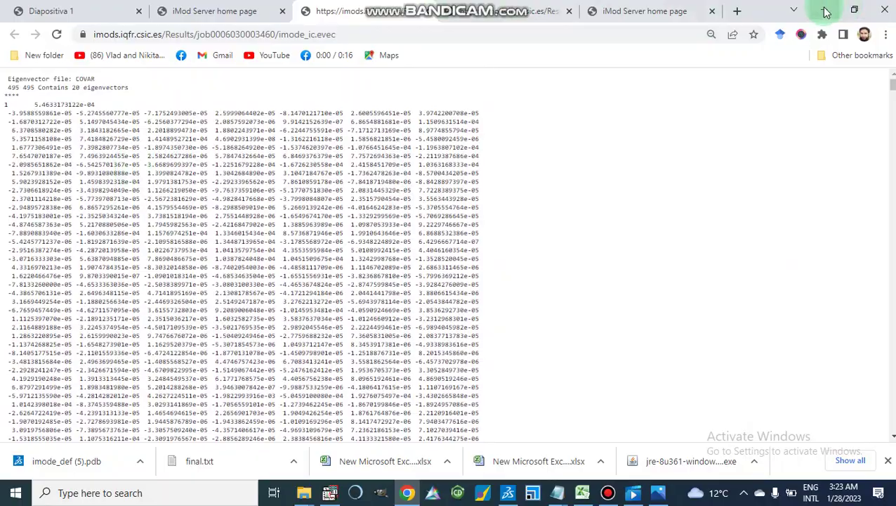
# - Return to the iMod Server results tab with its Download Files list
pyautogui.click(826, 11)
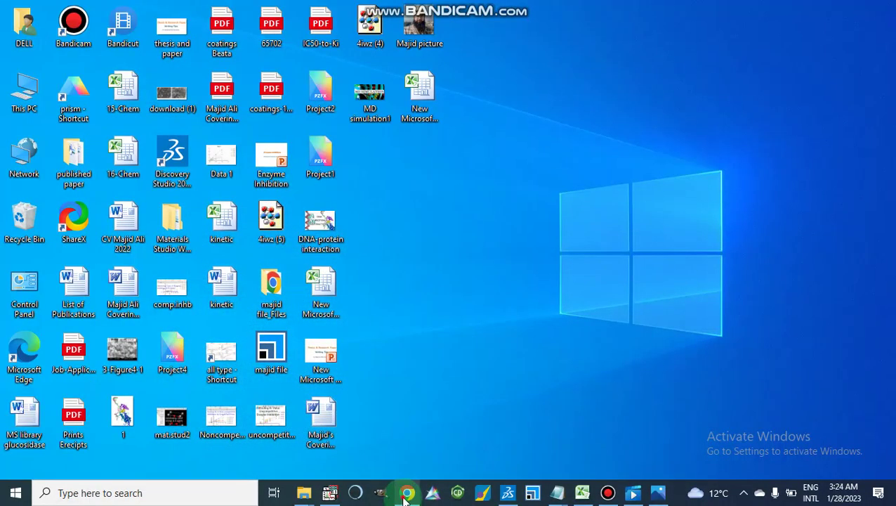
pyautogui.click(406, 493)
pyautogui.click(186, 10)
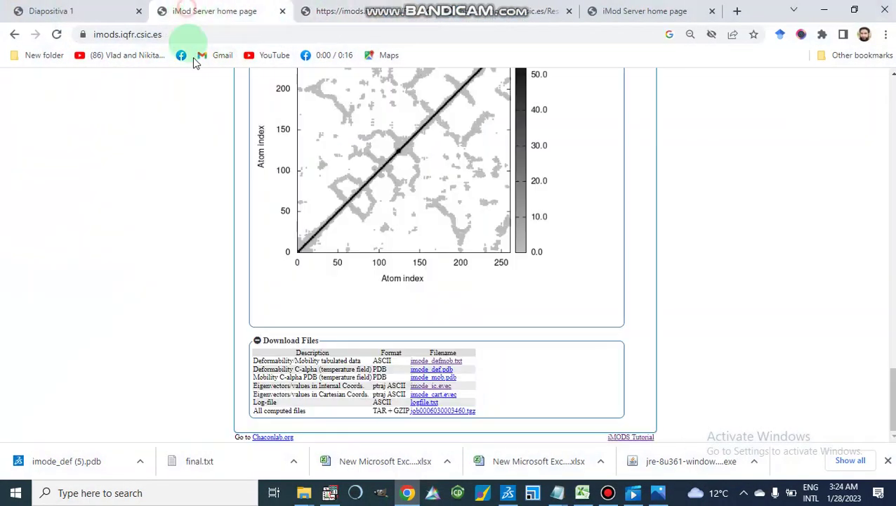
# - Open the job's logfile.txt and scroll through its eigenvalues and saved-file list
pyautogui.click(423, 403)
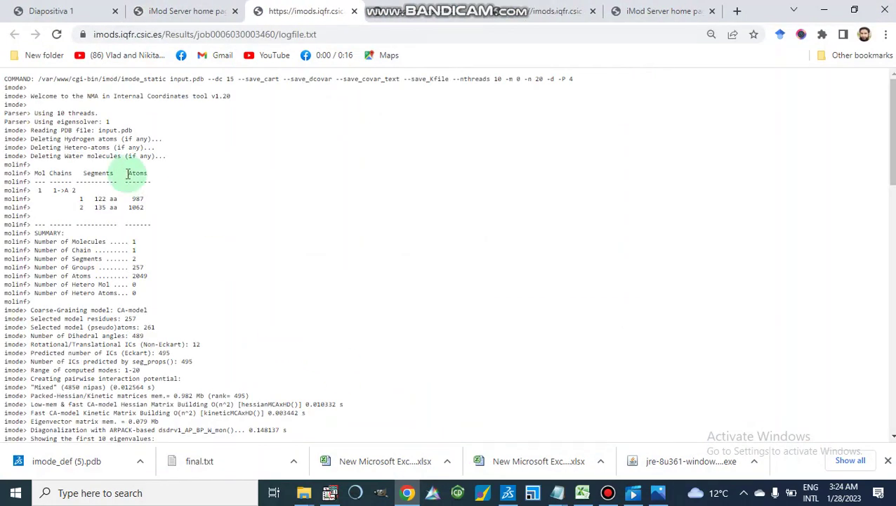
pyautogui.scroll(-1, 167, 295)
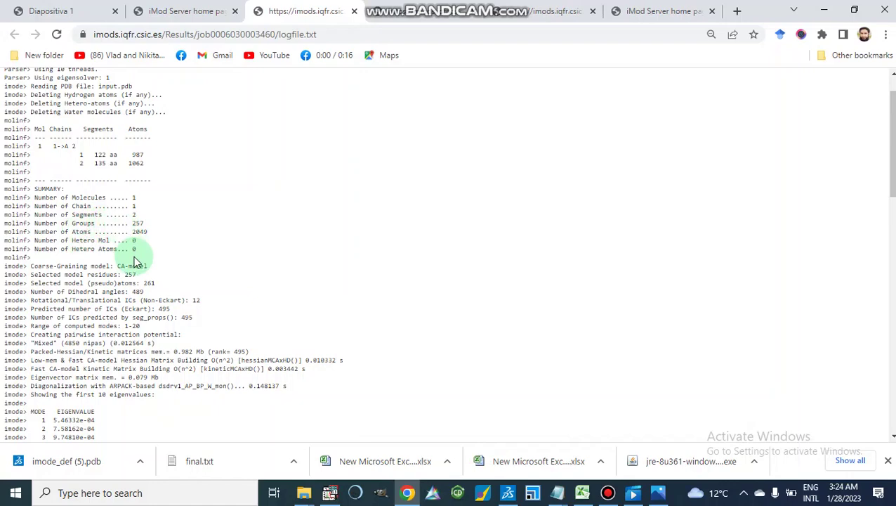
pyautogui.scroll(-1, 170, 252)
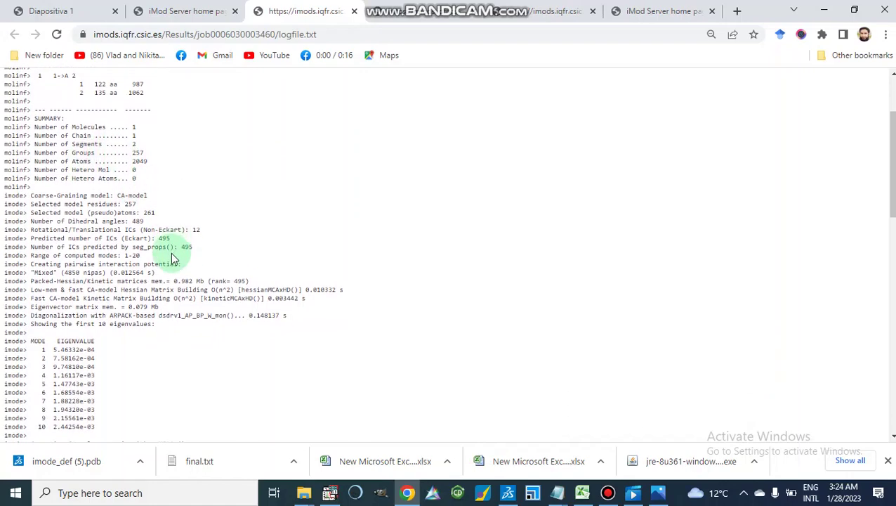
pyautogui.scroll(-3, 173, 258)
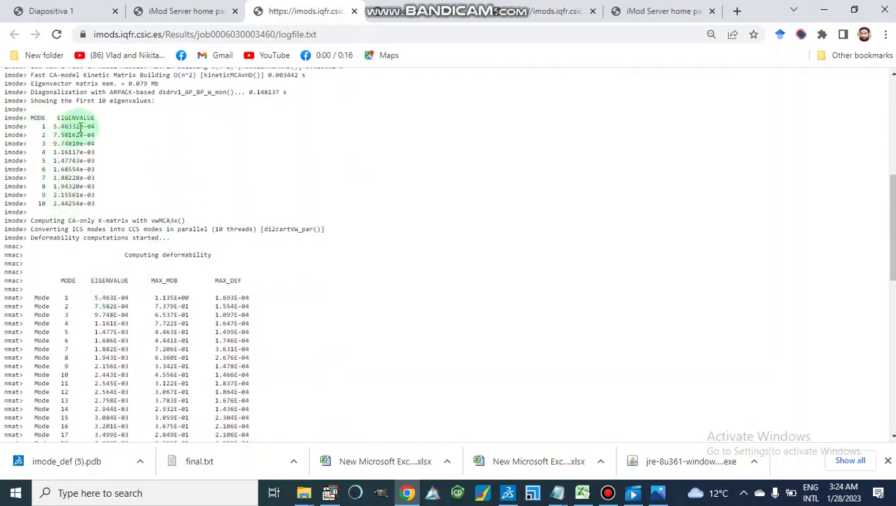
pyautogui.scroll(-5, 98, 229)
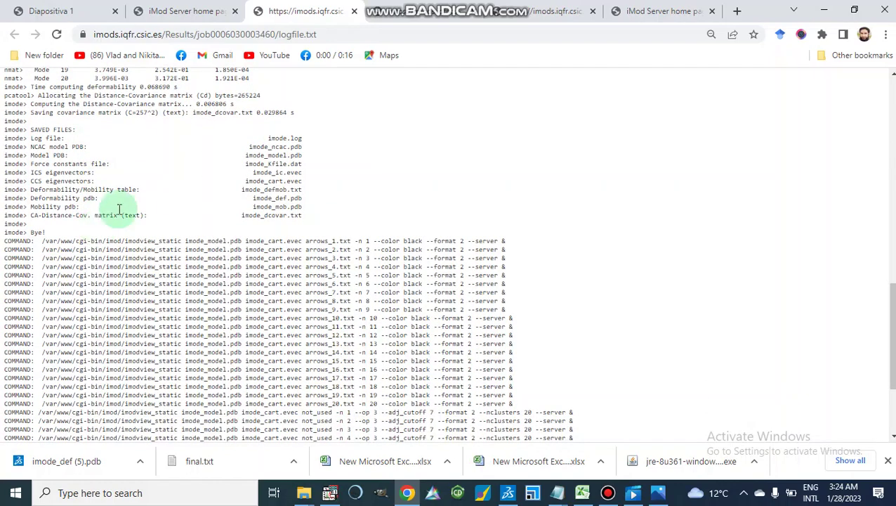
# - Go back to the iMod Server results tab
pyautogui.click(824, 12)
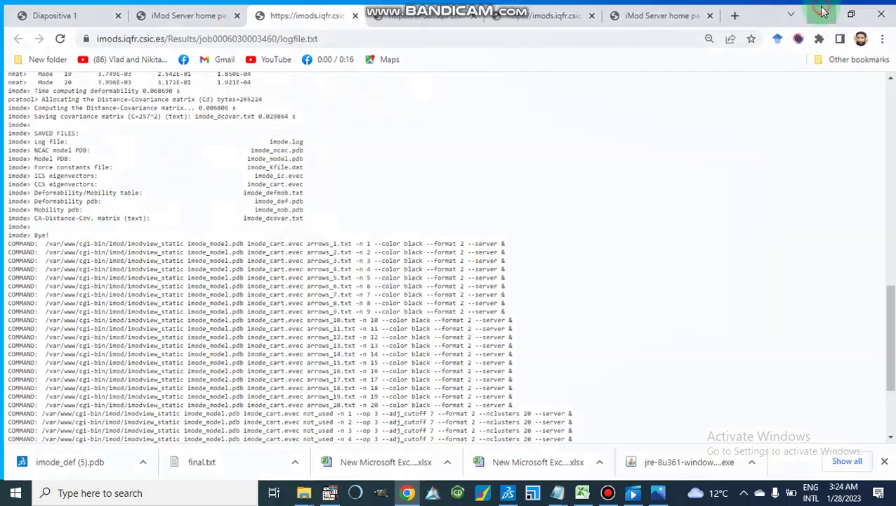
pyautogui.click(407, 492)
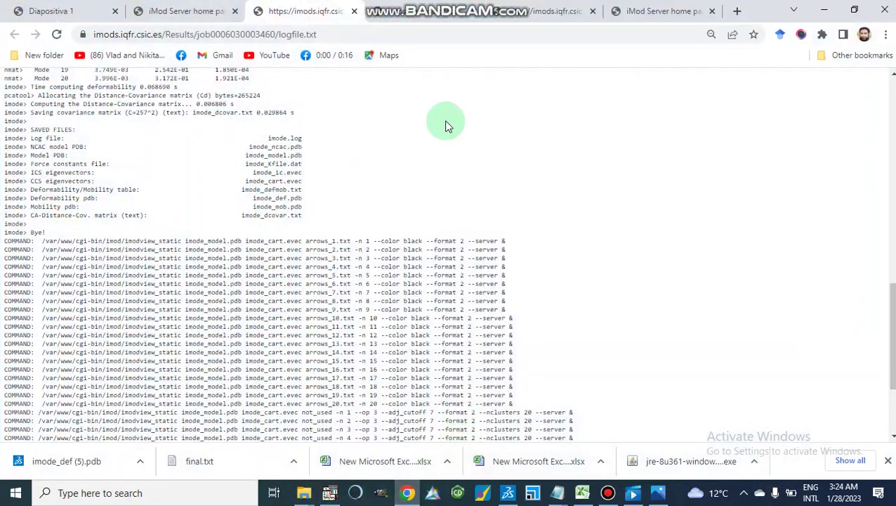
pyautogui.click(184, 10)
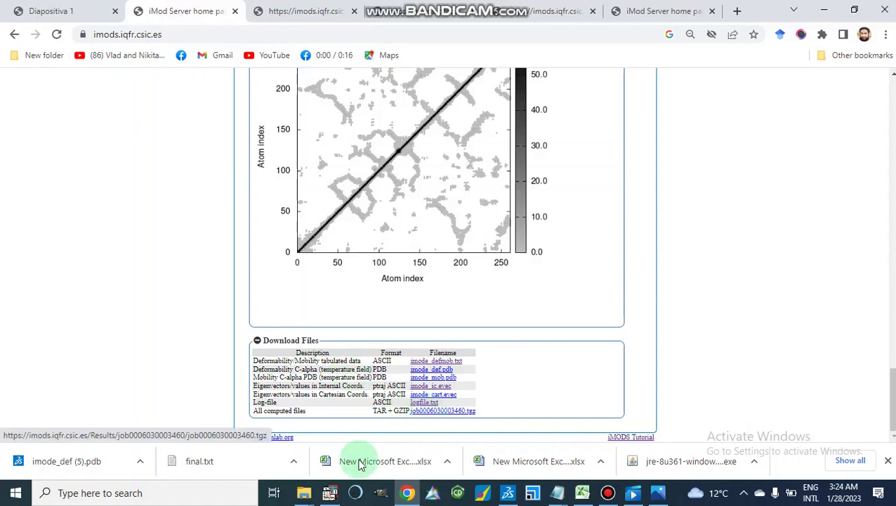
pyautogui.click(304, 496)
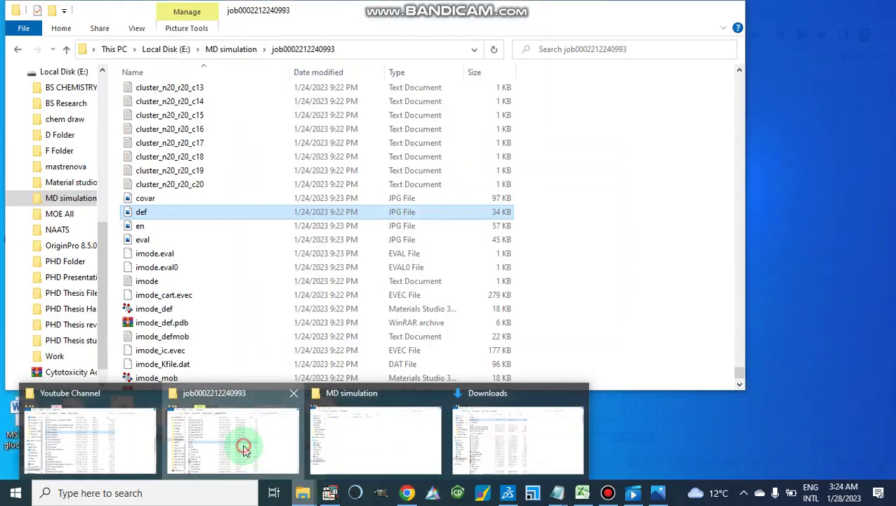
pyautogui.click(240, 444)
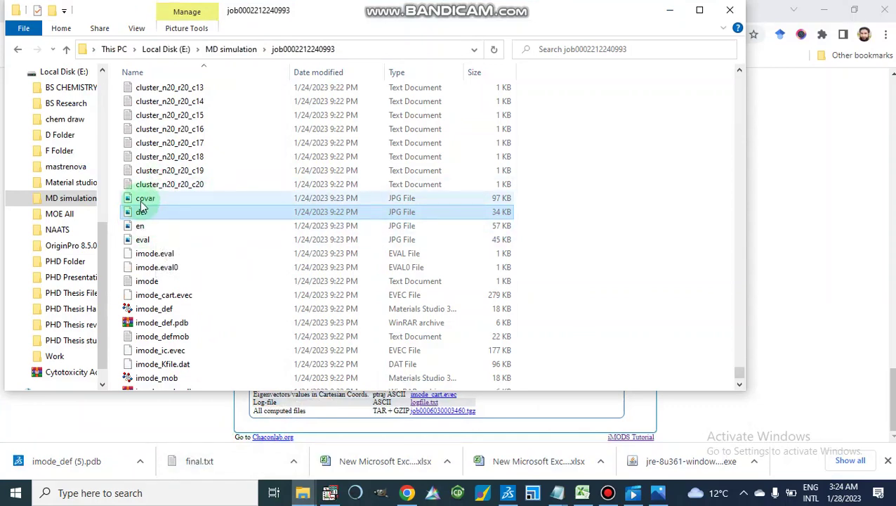
pyautogui.doubleClick(142, 201)
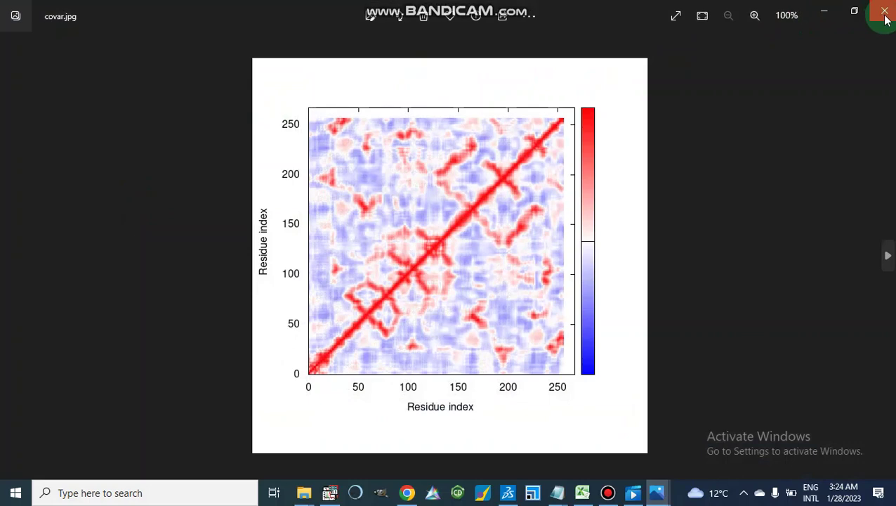
pyautogui.click(885, 14)
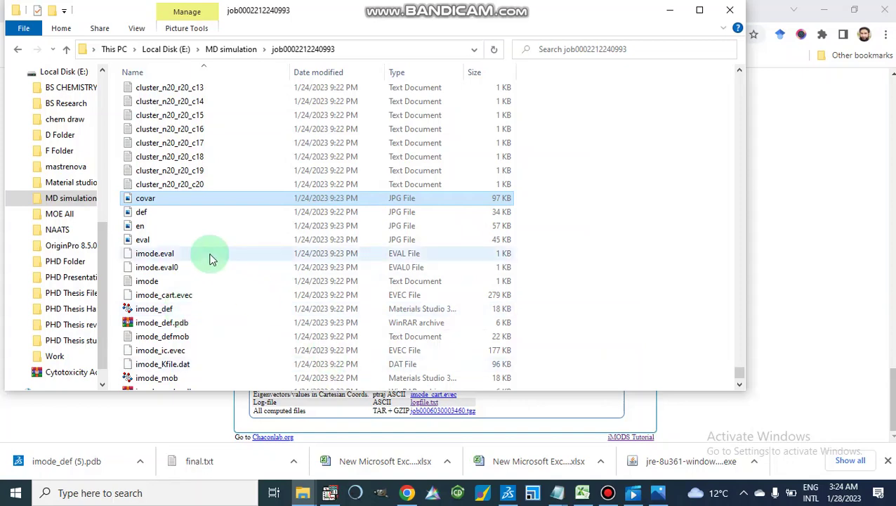
# - Preview the eval eigenvalue bar chart, then scroll through the folder's file list
pyautogui.click(142, 239)
pyautogui.doubleClick(143, 240)
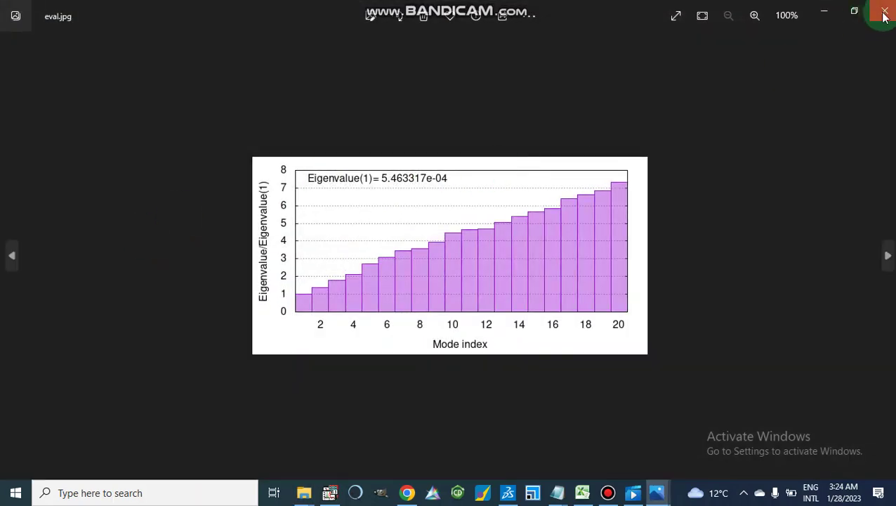
pyautogui.click(884, 15)
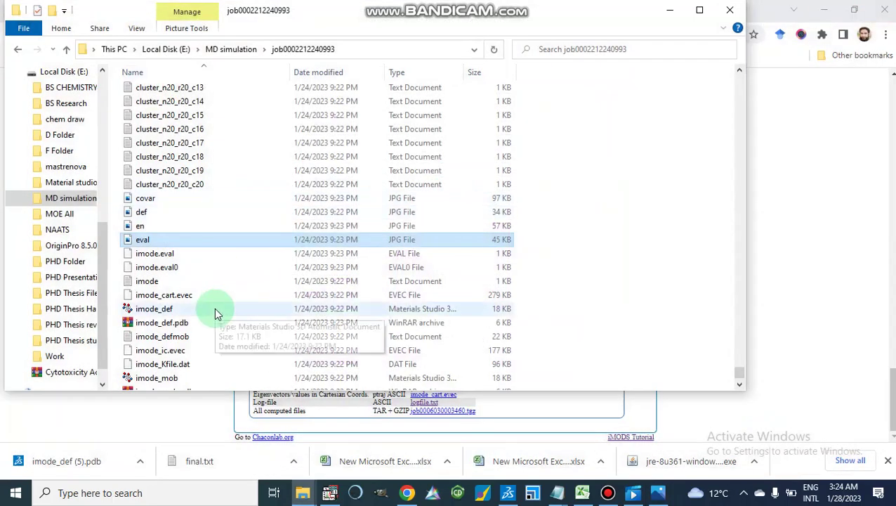
pyautogui.scroll(-1, 214, 307)
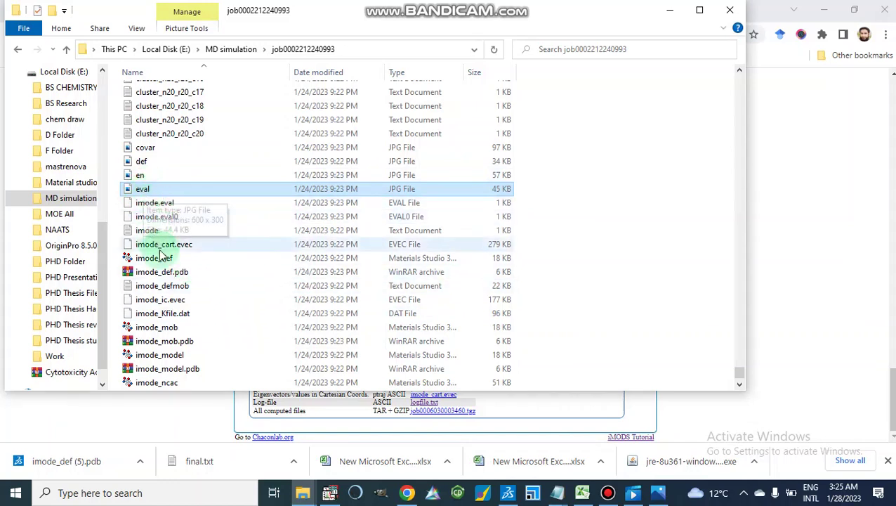
pyautogui.scroll(-2, 181, 328)
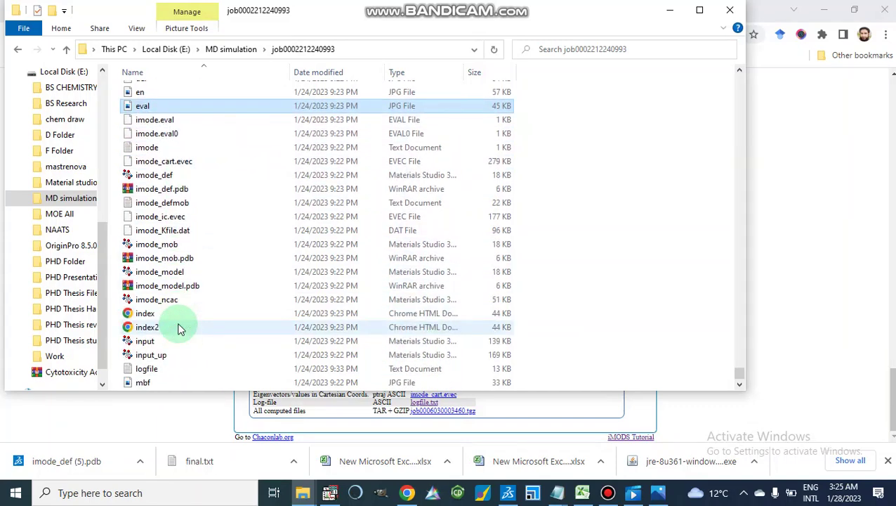
pyautogui.scroll(-2, 181, 329)
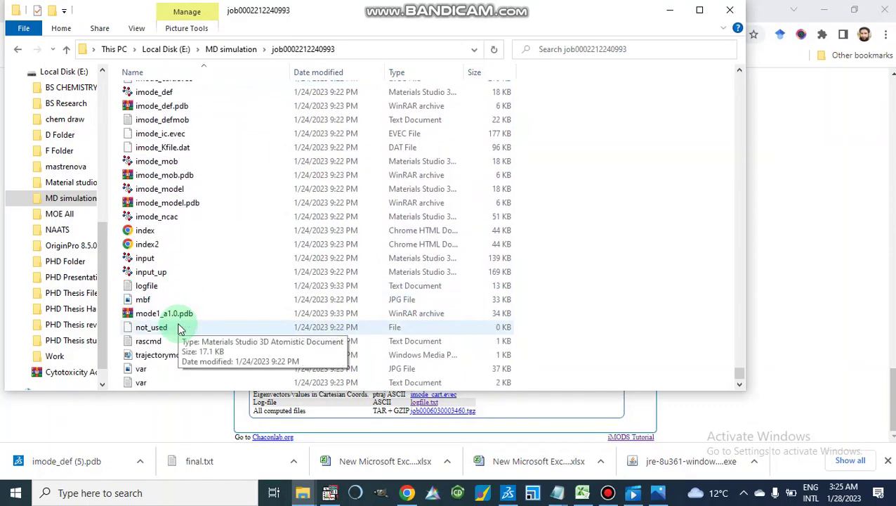
pyautogui.scroll(3, 180, 328)
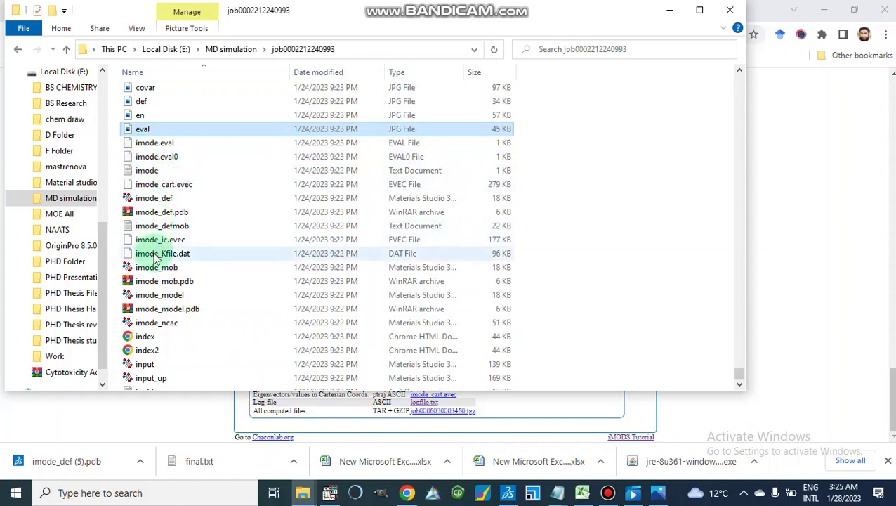
# - Open imode_defmob in Notepad, highlight its dn column header, then minimize Notepad
pyautogui.doubleClick(144, 226)
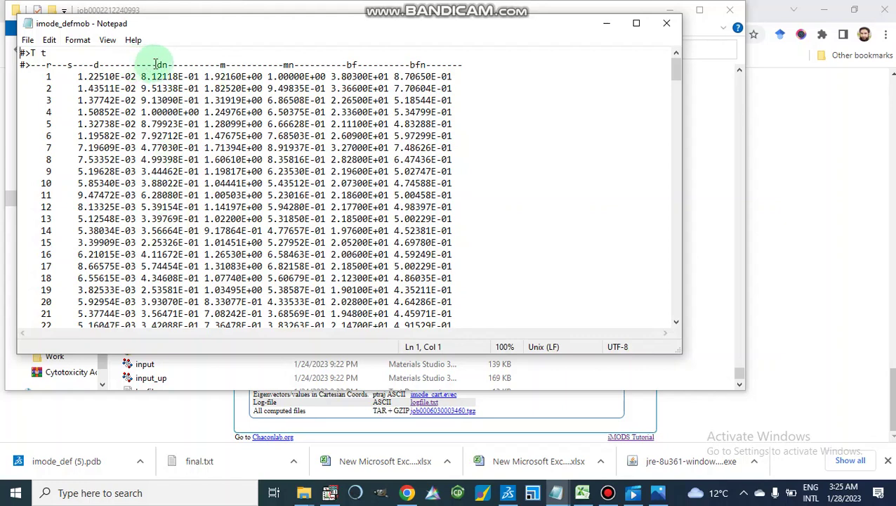
pyautogui.click(141, 77)
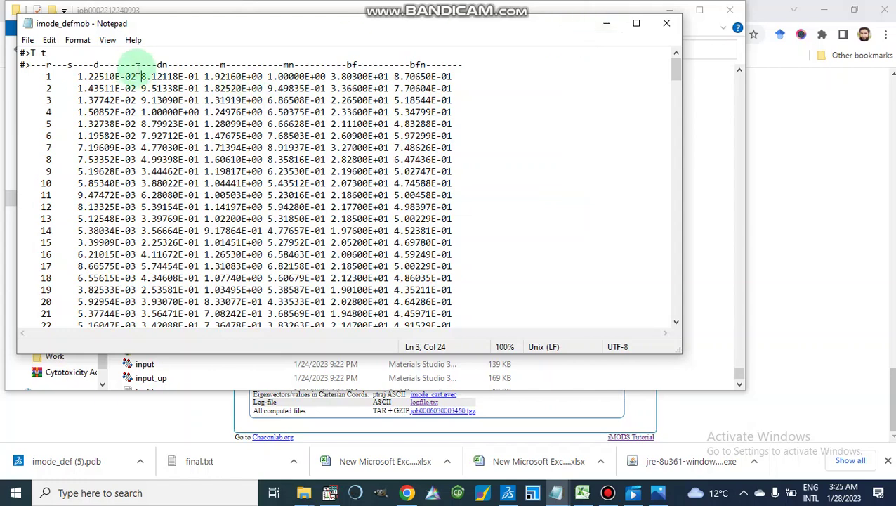
pyautogui.moveTo(157, 65); pyautogui.dragTo(179, 65)
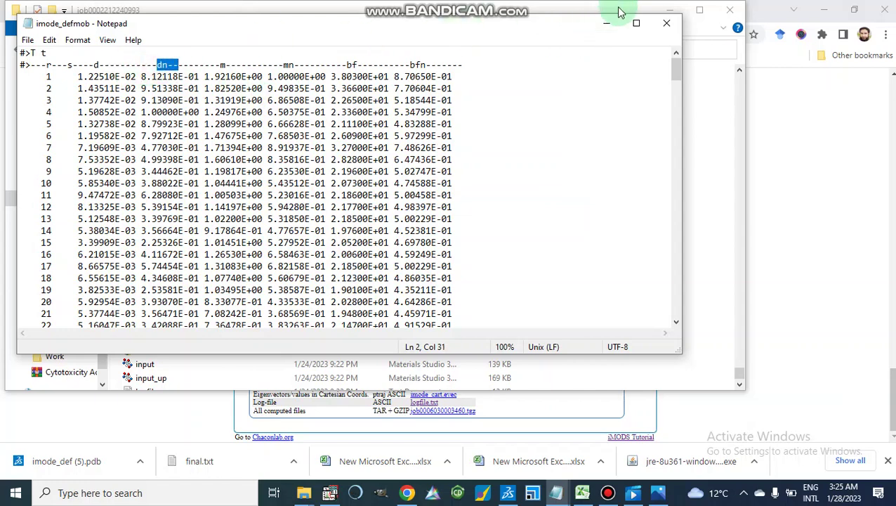
pyautogui.click(604, 22)
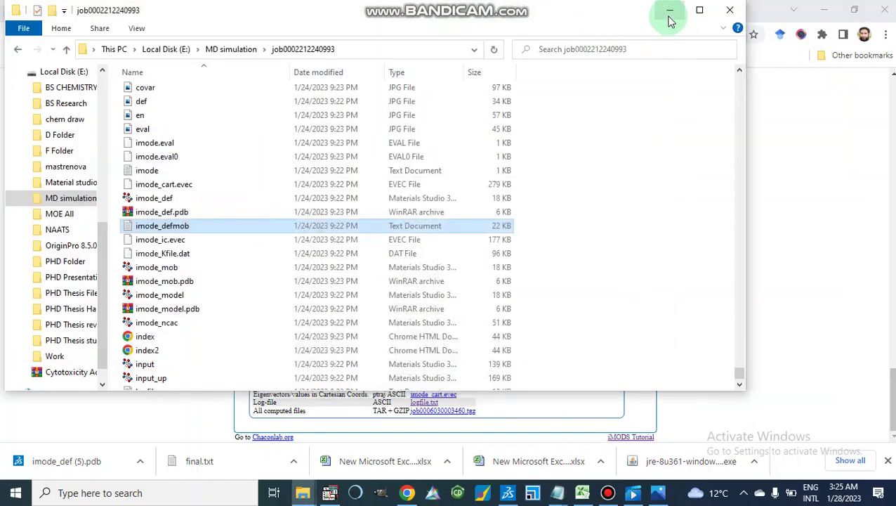
# - Shuffle the open windows until the iMODS page in Chrome is in front
pyautogui.click(670, 11)
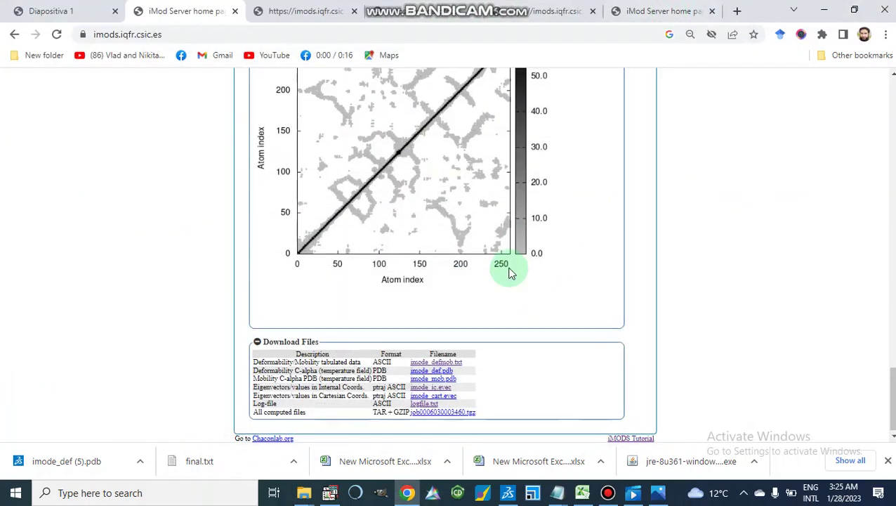
pyautogui.scroll(20, 511, 273)
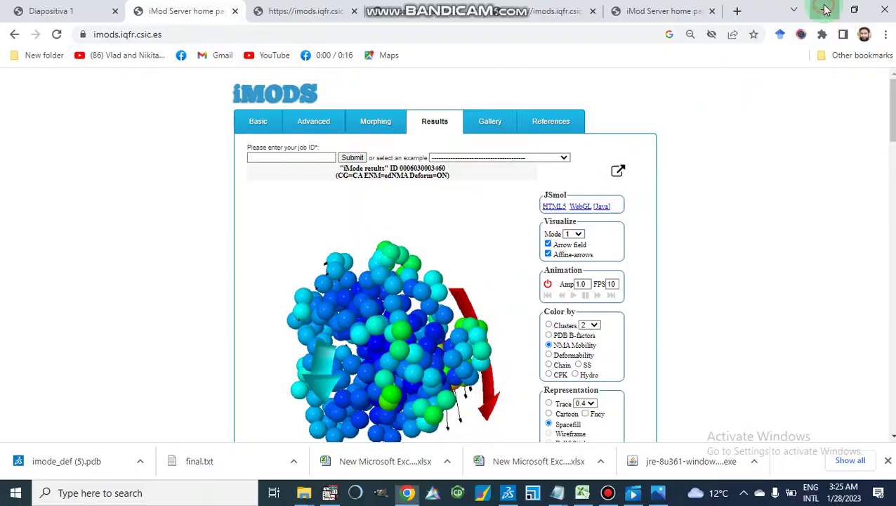
pyautogui.click(826, 10)
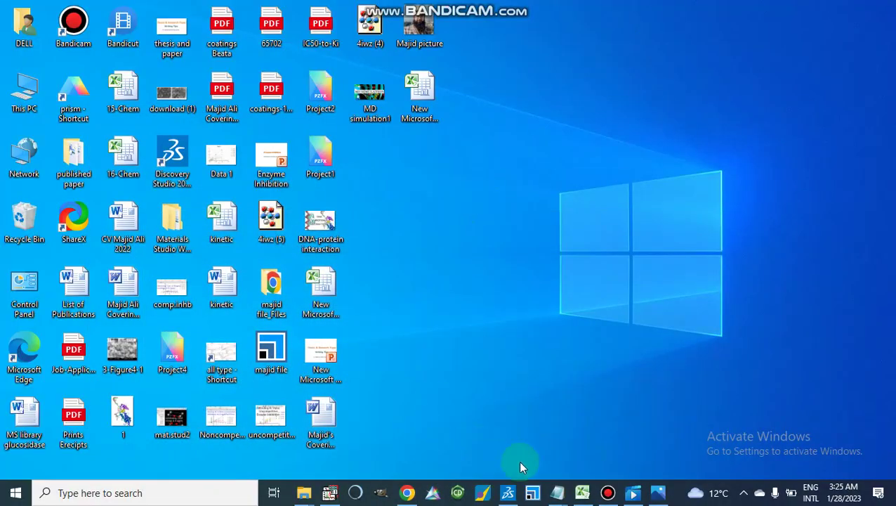
pyautogui.click(507, 494)
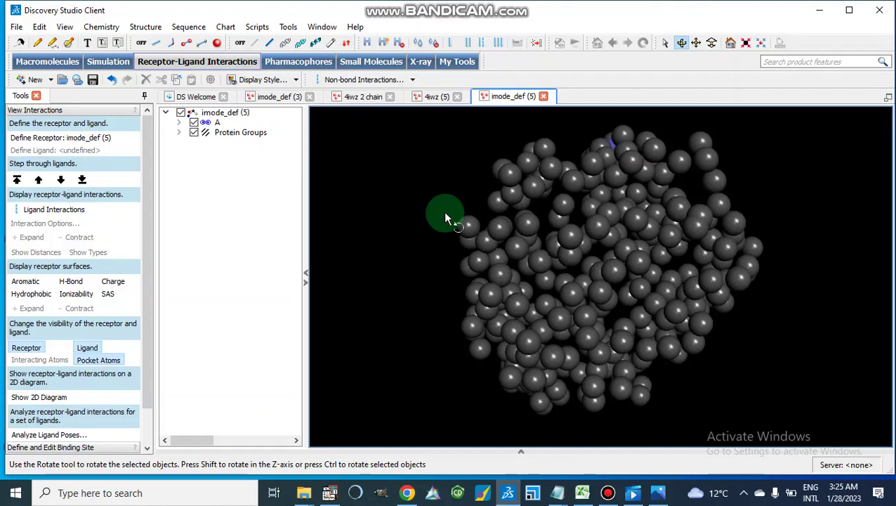
pyautogui.click(819, 10)
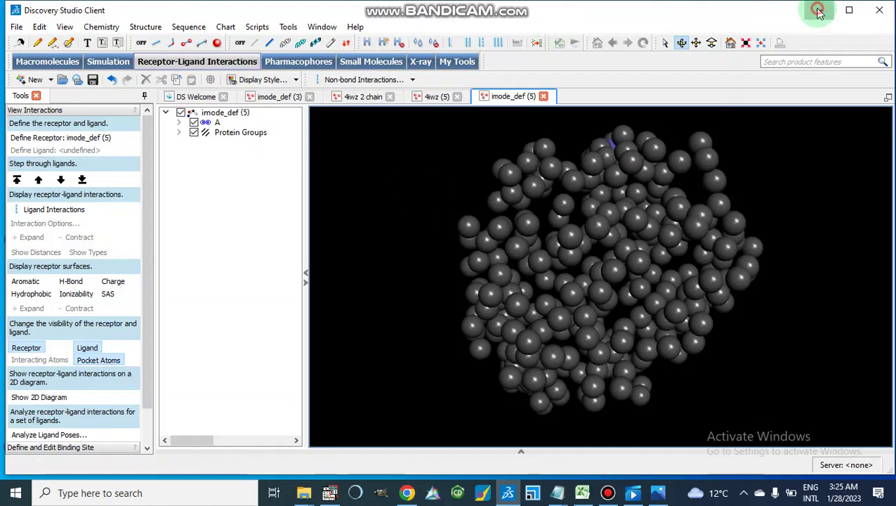
pyautogui.click(406, 493)
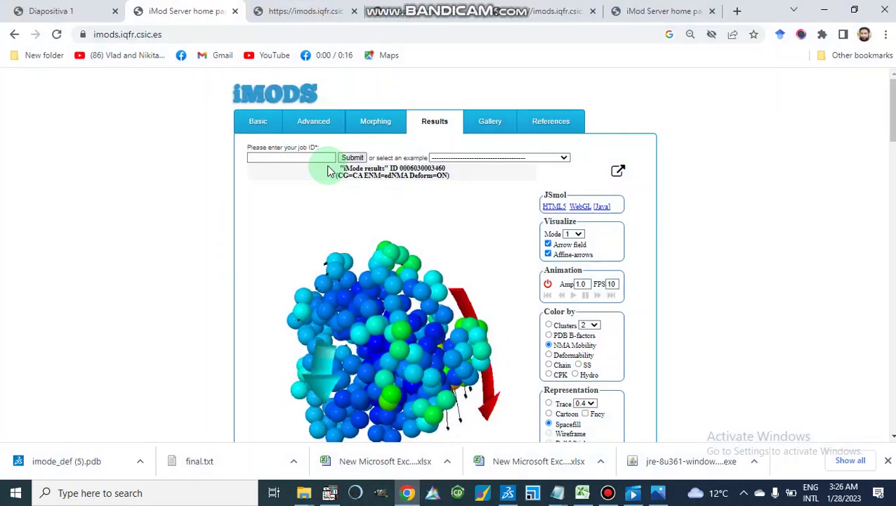
# - Set coarse-graining to heavy-atom (HA), submit 4iwz (5), and return to Discovery Studio
pyautogui.click(256, 127)
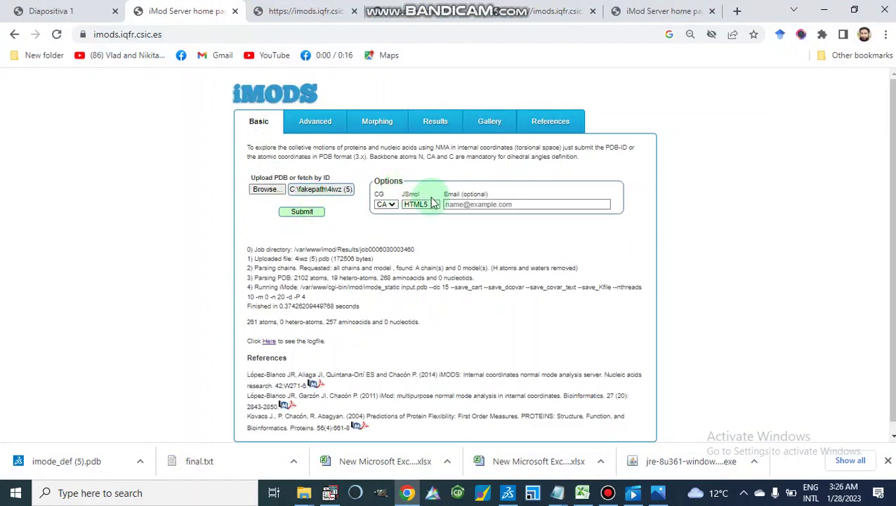
pyautogui.click(391, 205)
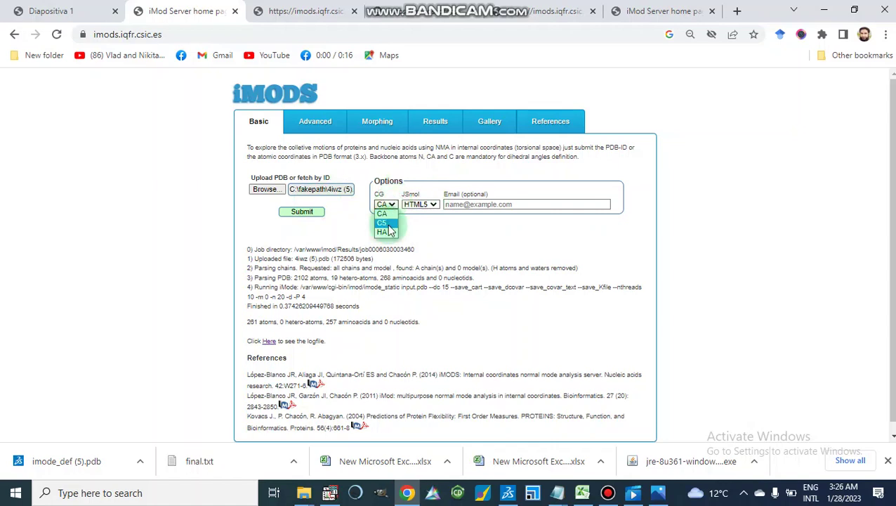
pyautogui.click(386, 232)
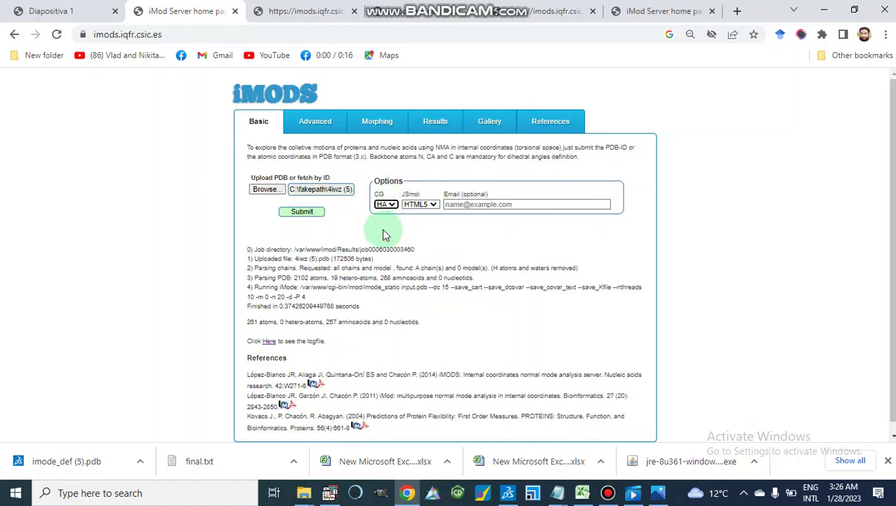
pyautogui.click(297, 211)
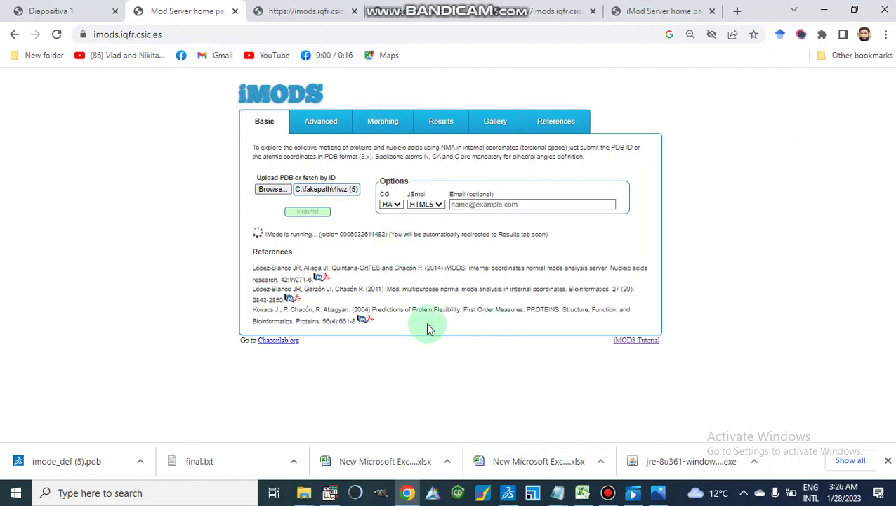
pyautogui.click(507, 492)
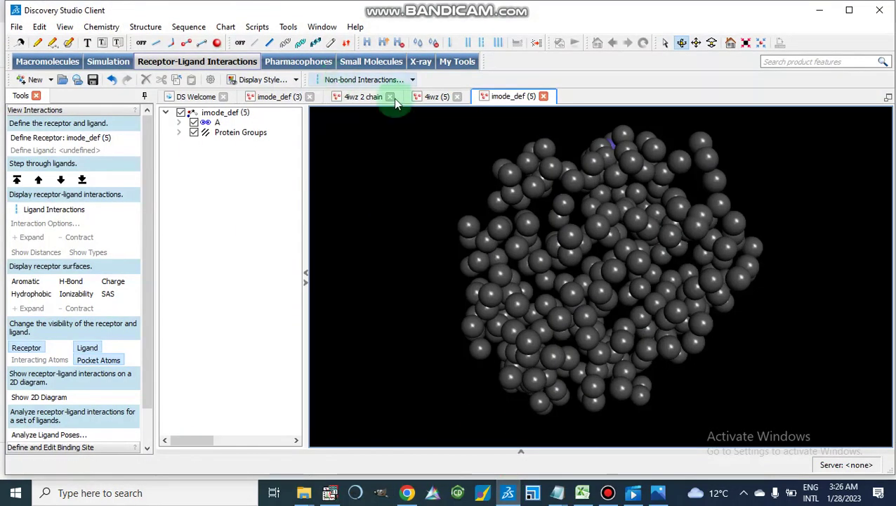
# - Switch to the 4iwz (5) document and rotate the protein
pyautogui.click(436, 97)
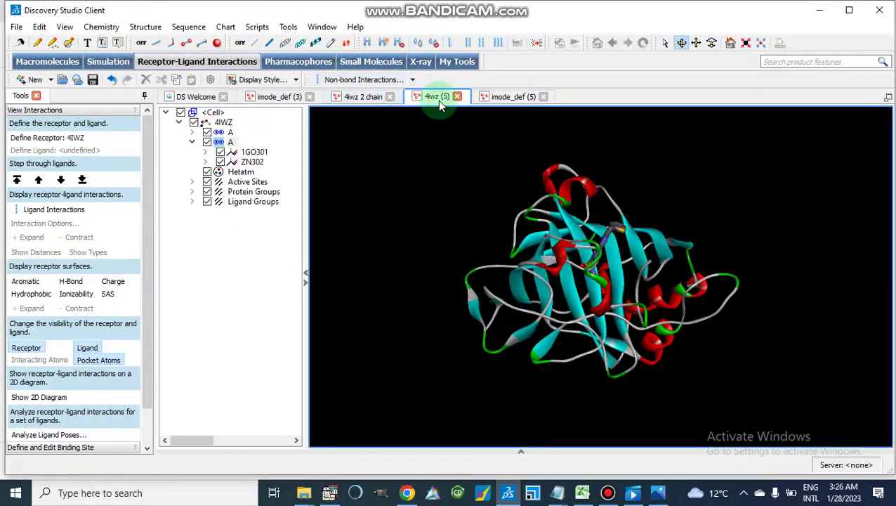
pyautogui.click(500, 271)
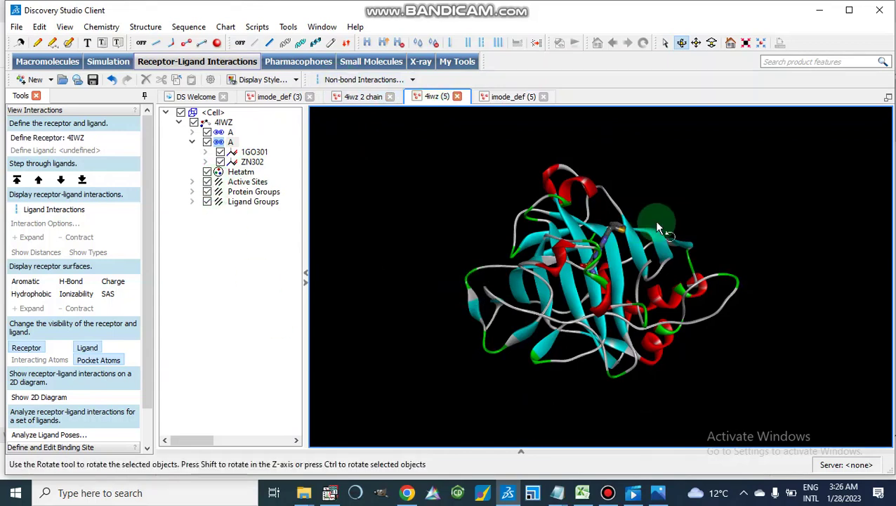
pyautogui.moveTo(658, 227); pyautogui.dragTo(628, 215)
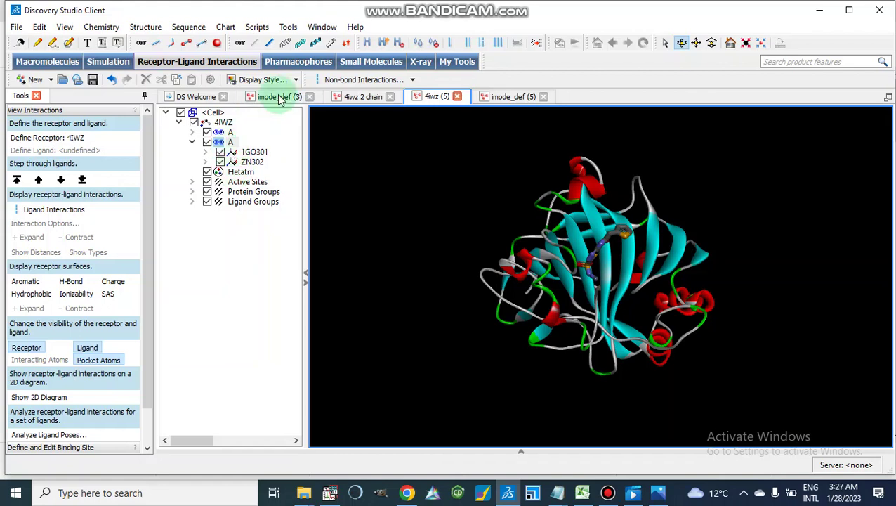
# - Run the Select Atoms Within 4Å script, dismiss its message, and select 1GO301
pyautogui.click(256, 27)
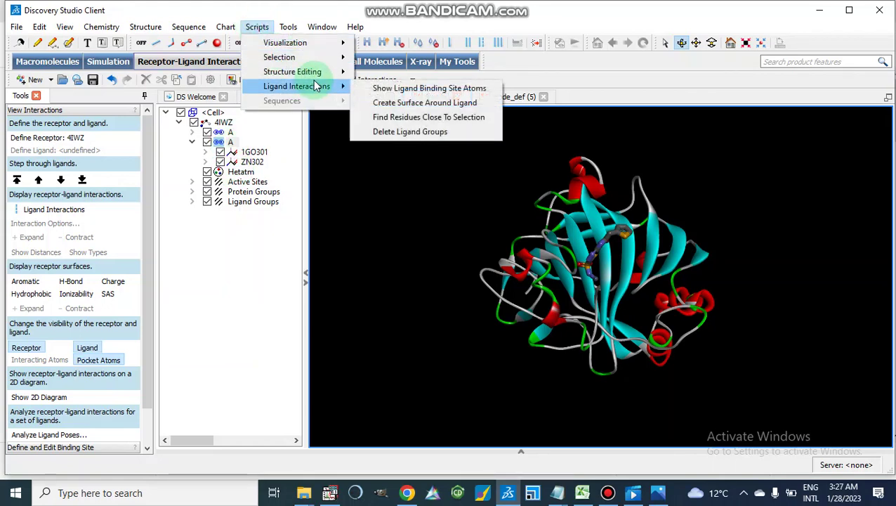
pyautogui.moveTo(329, 58)
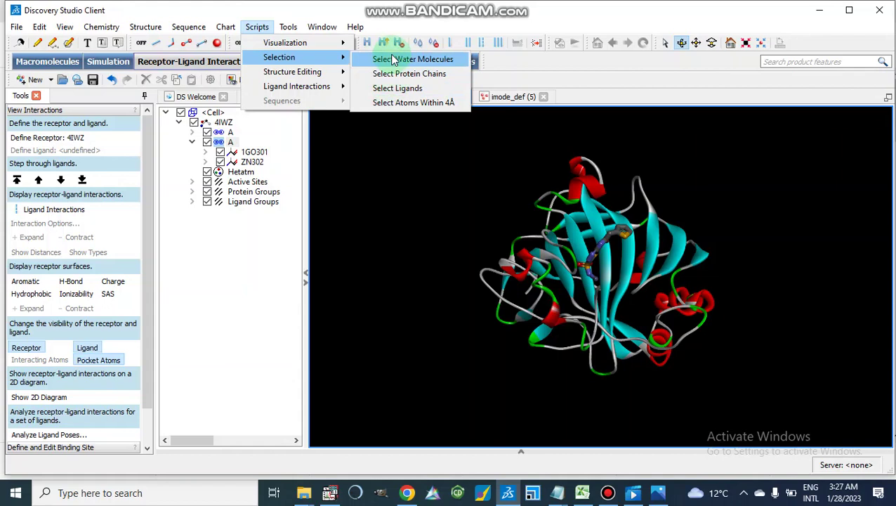
pyautogui.click(394, 104)
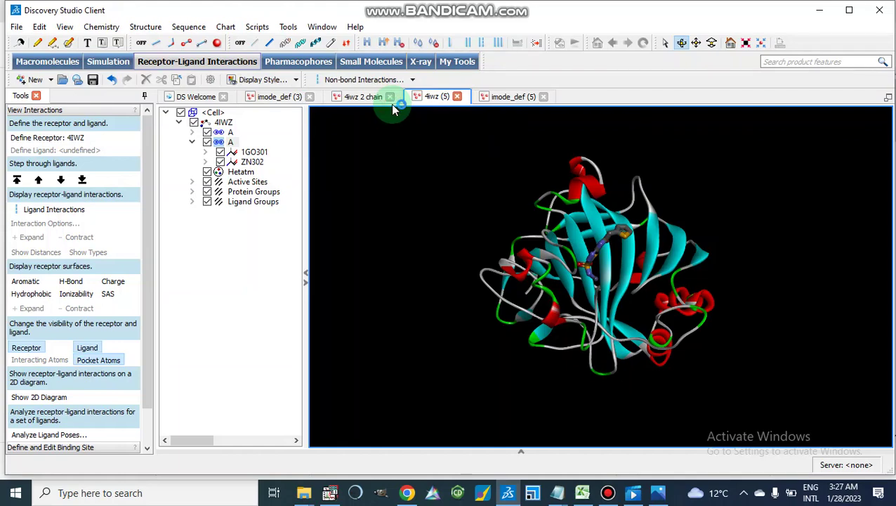
pyautogui.click(449, 270)
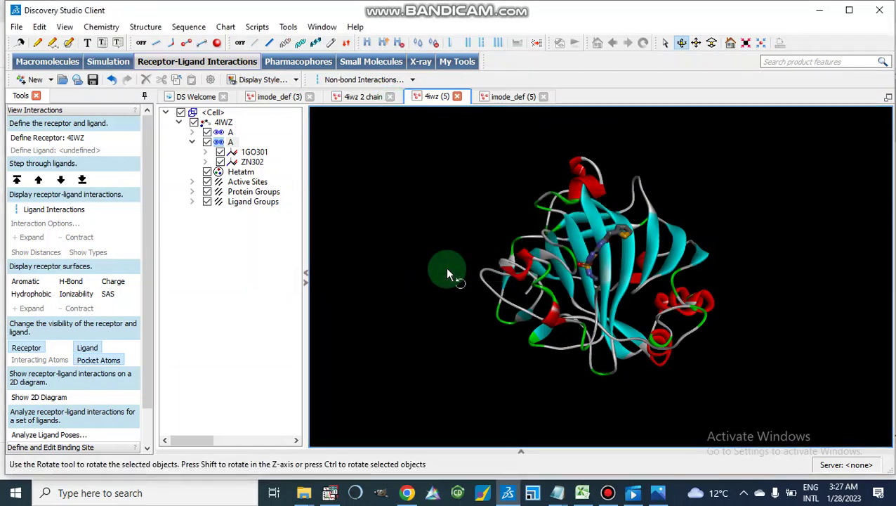
pyautogui.click(233, 153)
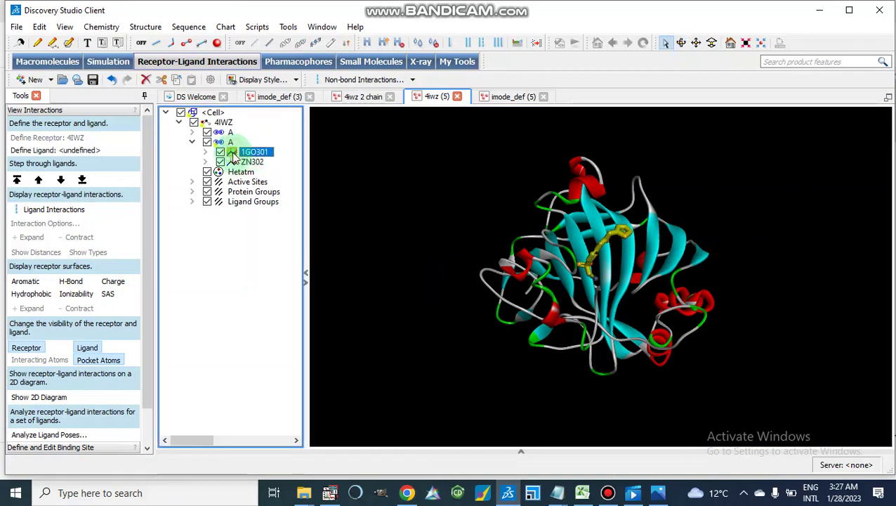
# - Select all atoms within 4 Å of the 1GO301 ligand
pyautogui.click(257, 27)
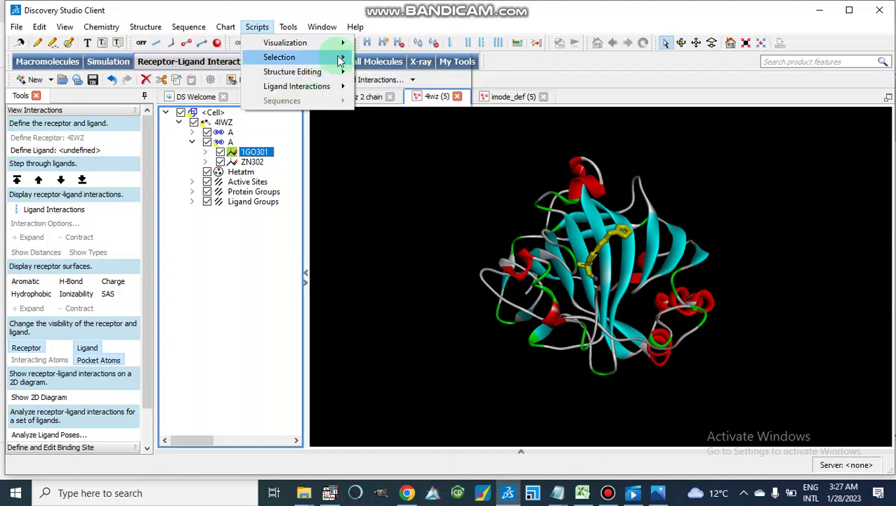
pyautogui.moveTo(340, 60)
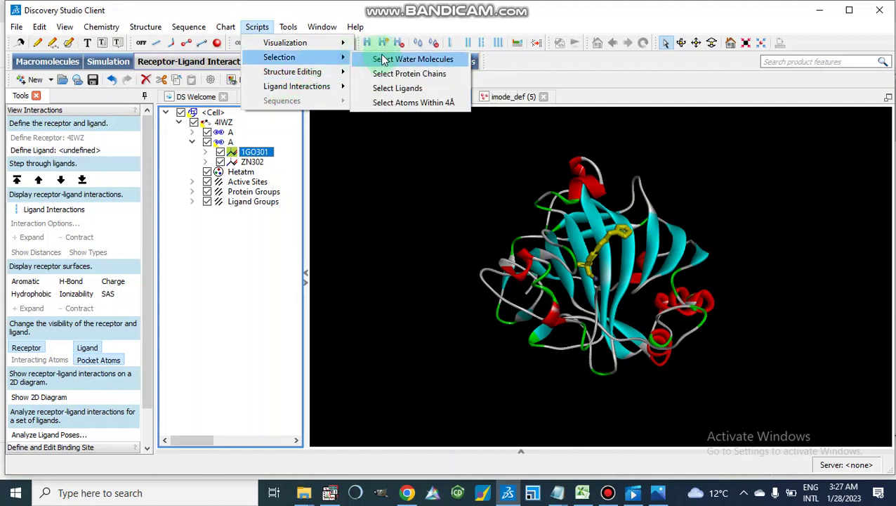
pyautogui.click(392, 104)
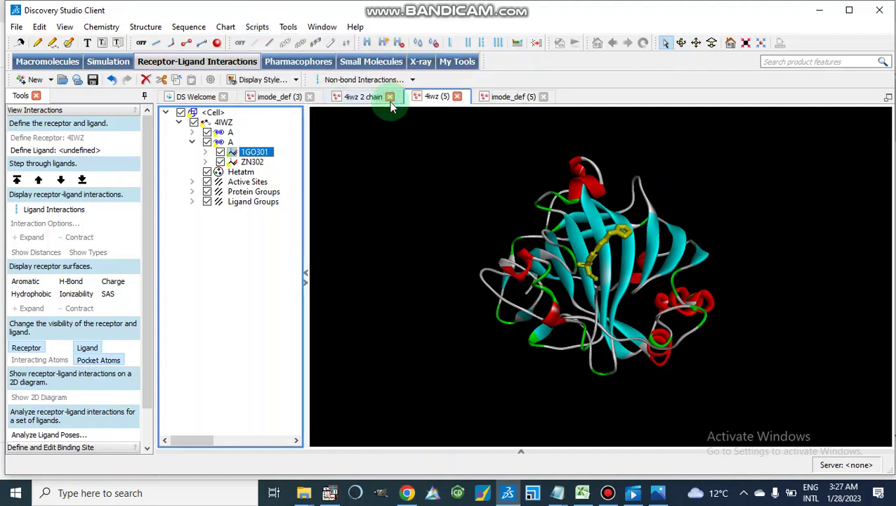
pyautogui.click(533, 244)
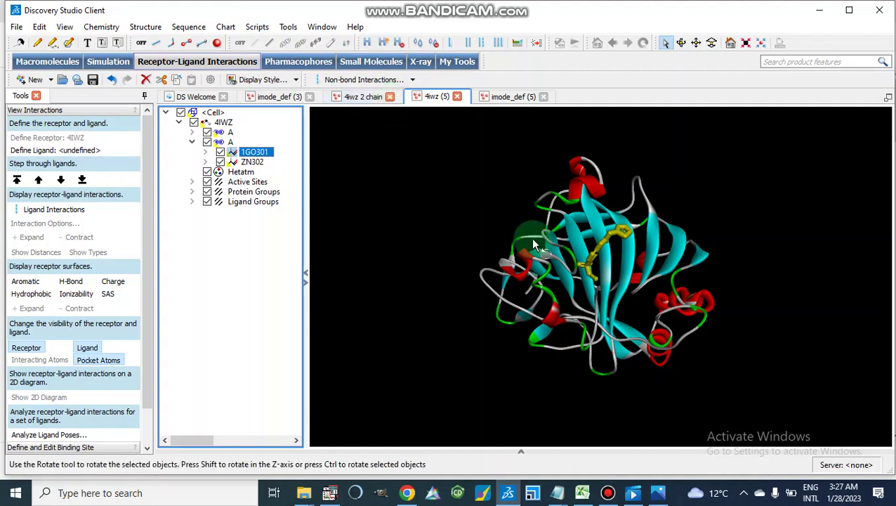
pyautogui.click(598, 259)
# - Show only the ligand binding-site atoms using the Ligand Interactions script
pyautogui.click(262, 31)
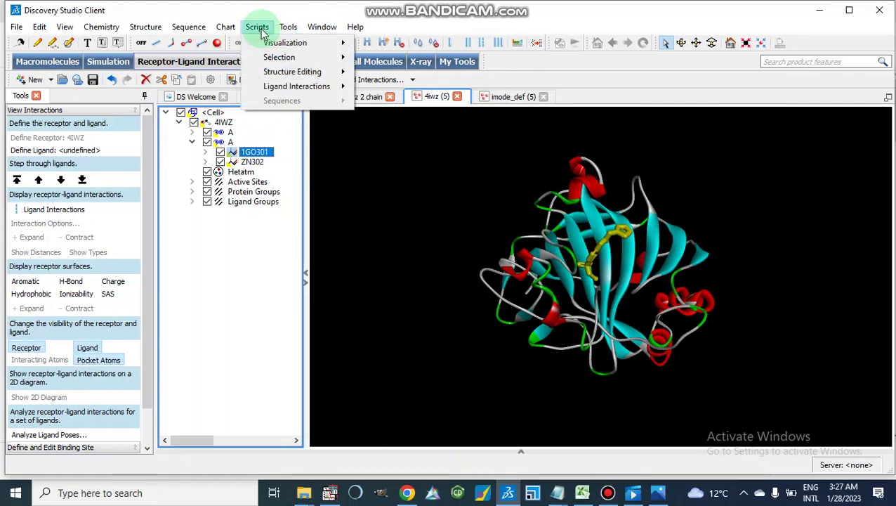
pyautogui.click(292, 75)
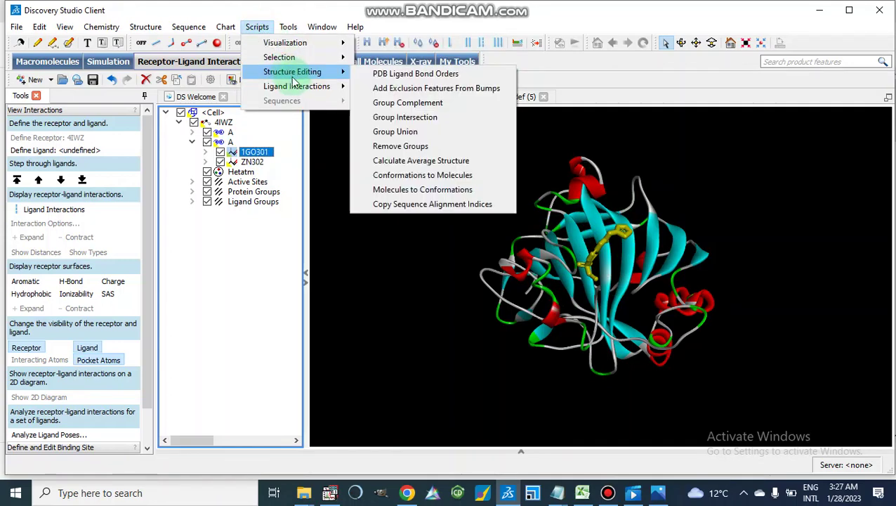
pyautogui.click(331, 86)
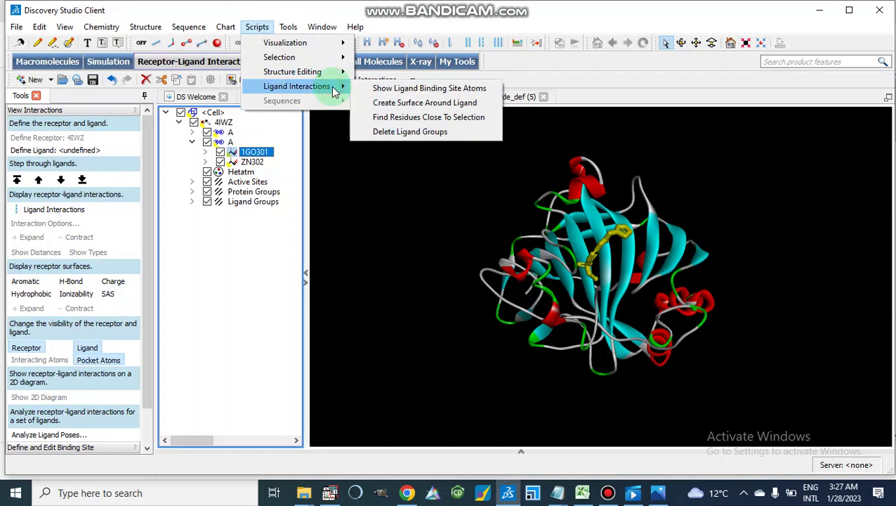
pyautogui.click(388, 89)
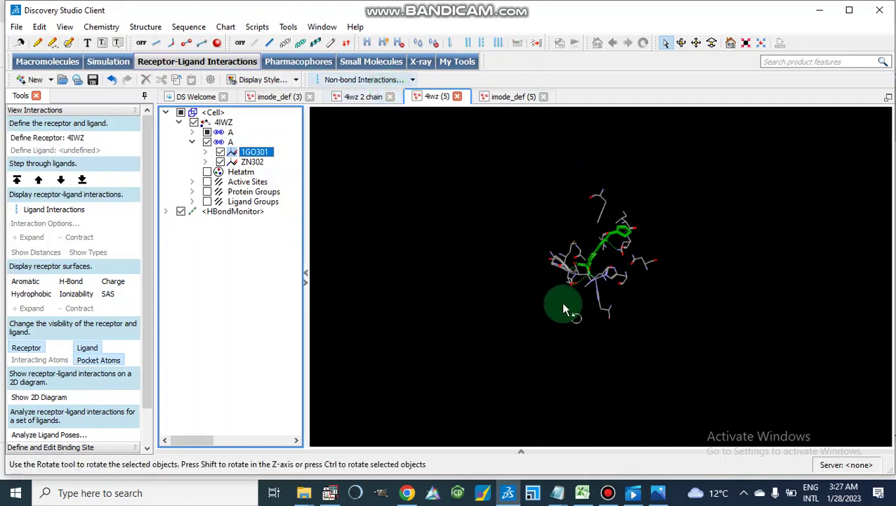
# - Clear the selection, then zoom and rotate to view the ligand within its binding site
pyautogui.click(563, 309)
pyautogui.scroll(5, 563, 309)
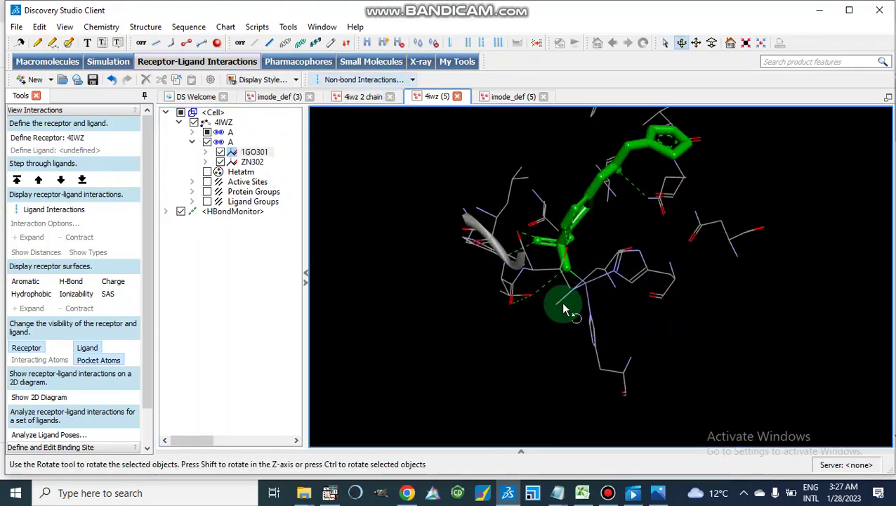
pyautogui.moveTo(564, 309); pyautogui.dragTo(737, 267)
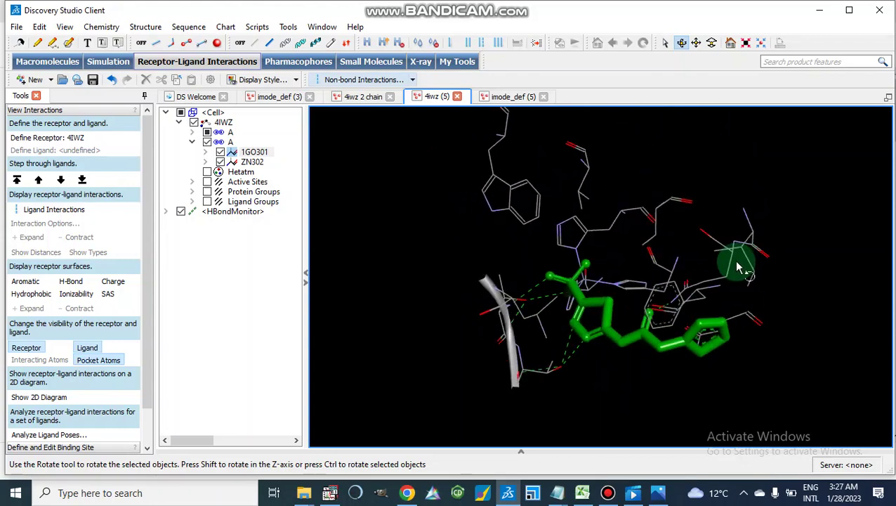
pyautogui.click(257, 29)
pyautogui.moveTo(302, 86)
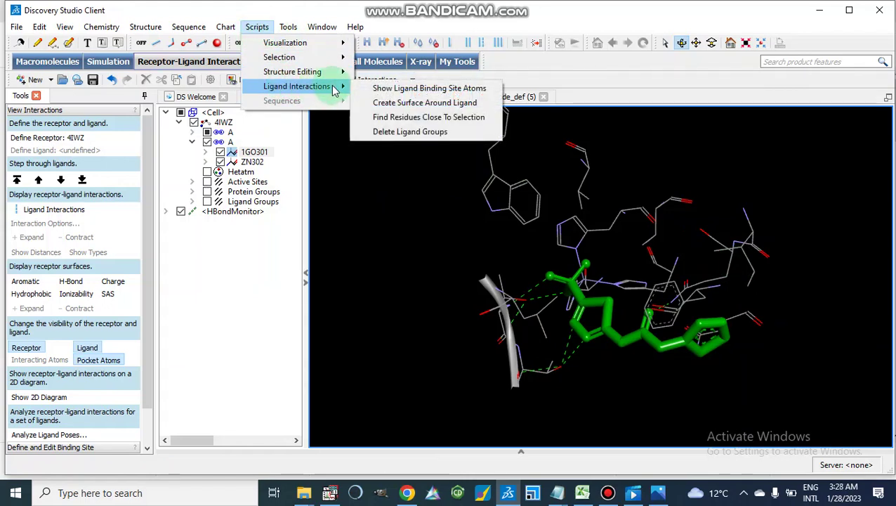
# - Wrap the 1GO301 pocket in an H-bond receptor surface, rotate it, and reopen Ligand Interactions scripts
pyautogui.click(386, 106)
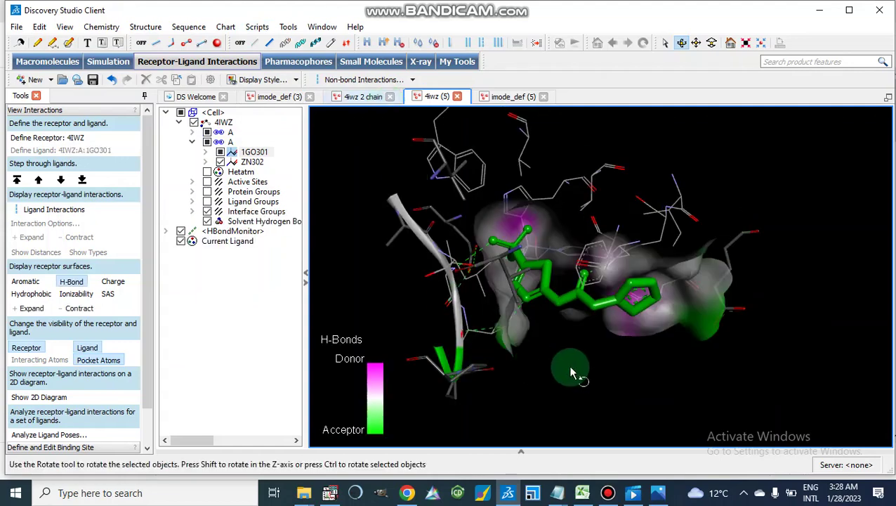
pyautogui.moveTo(570, 372); pyautogui.dragTo(585, 300)
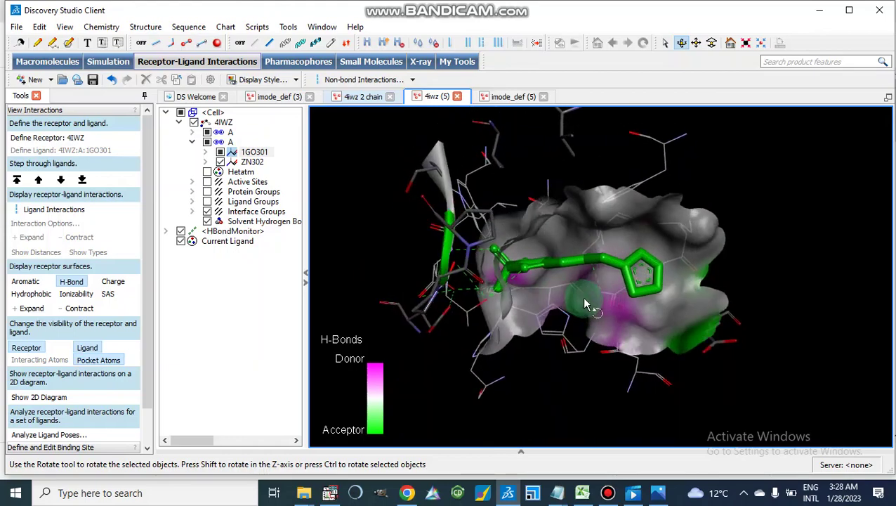
pyautogui.click(375, 370)
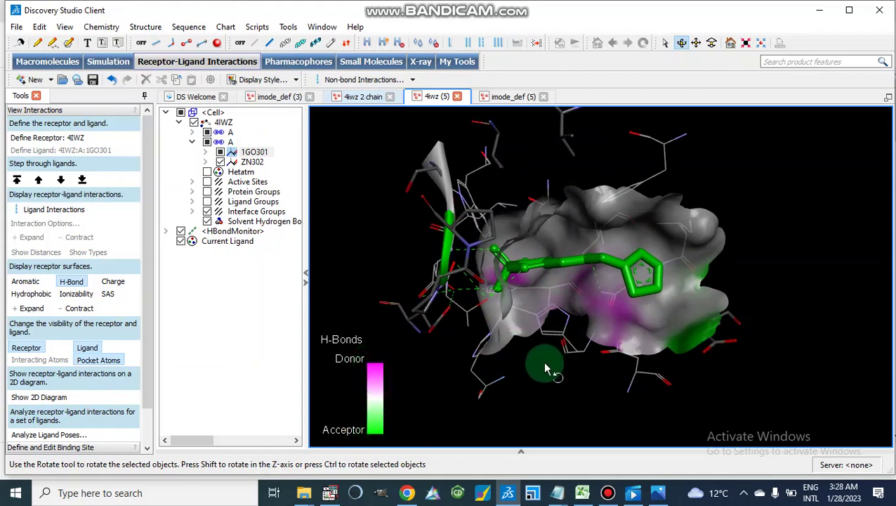
pyautogui.moveTo(544, 365); pyautogui.dragTo(562, 415)
pyautogui.click(460, 216)
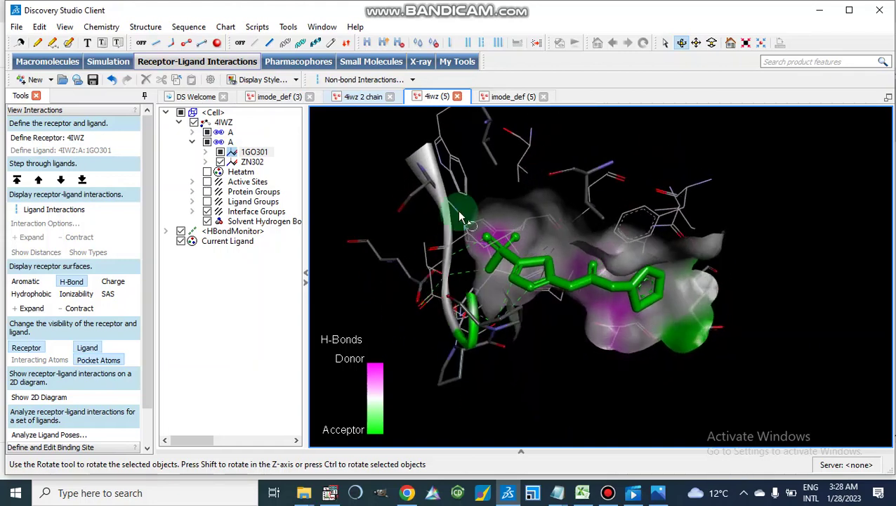
pyautogui.click(255, 28)
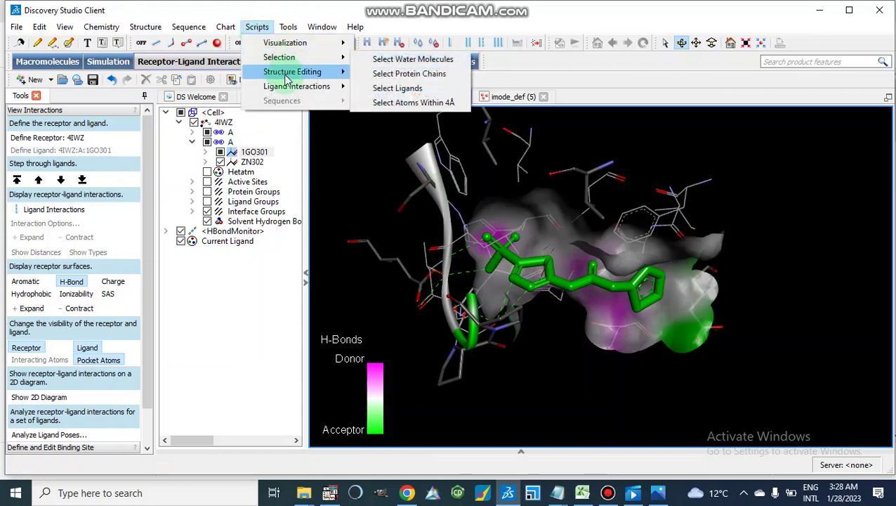
pyautogui.click(335, 87)
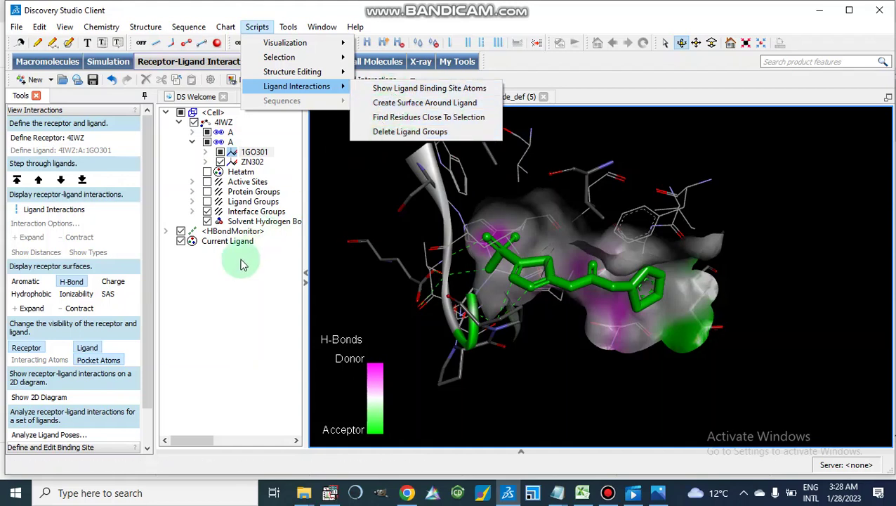
# - Run Find Residues Close To Selection on ligand 1GO301 and rotate the view to inspect the residues
pyautogui.click(236, 153)
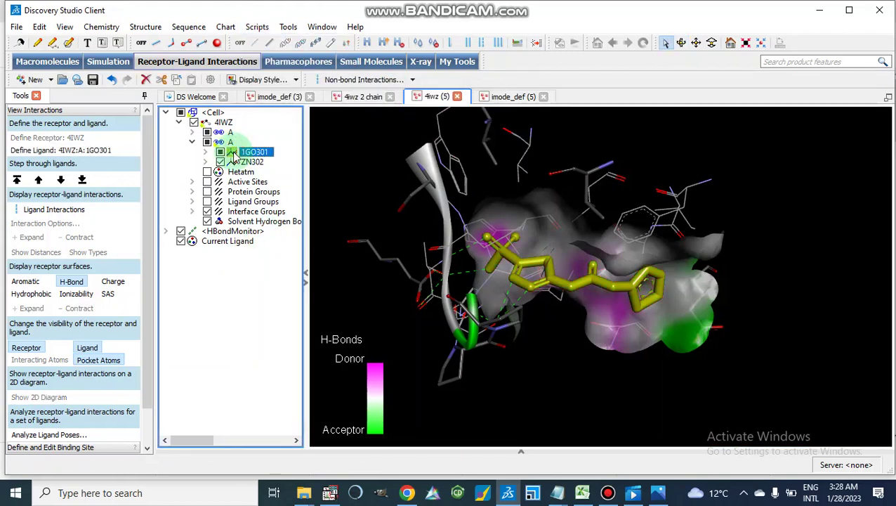
pyautogui.click(257, 26)
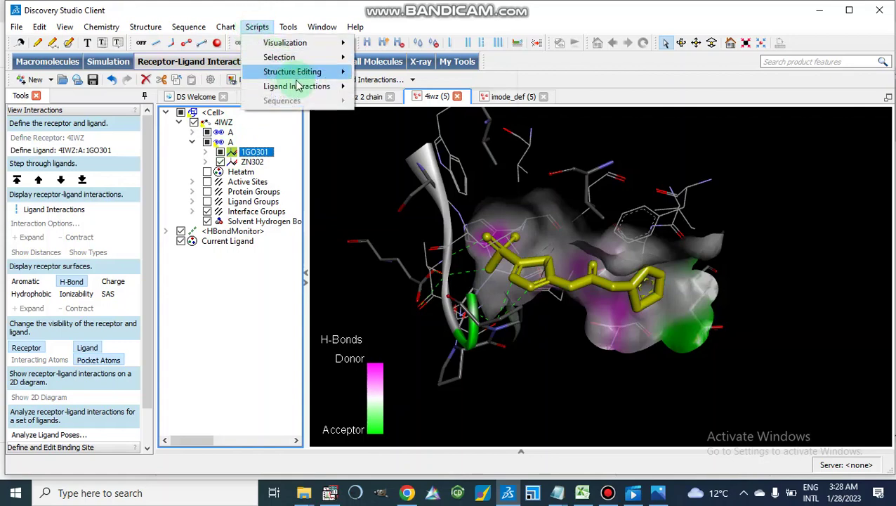
pyautogui.click(332, 88)
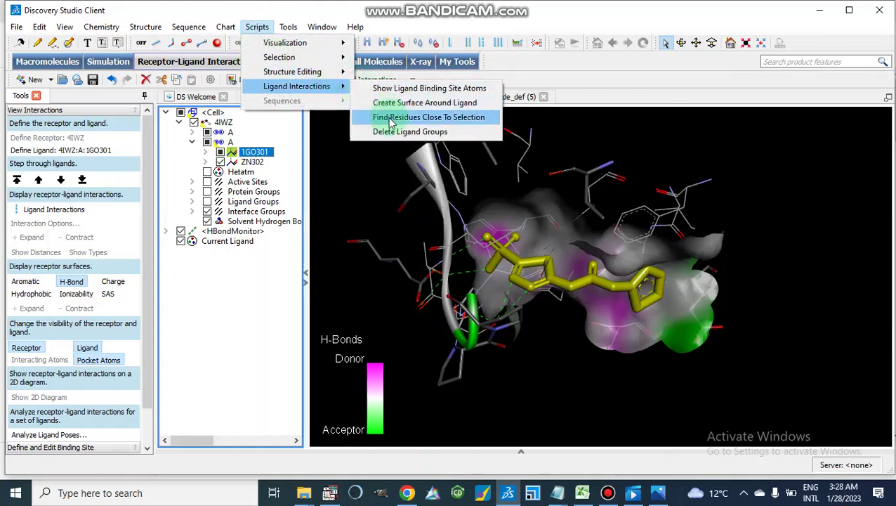
pyautogui.click(391, 120)
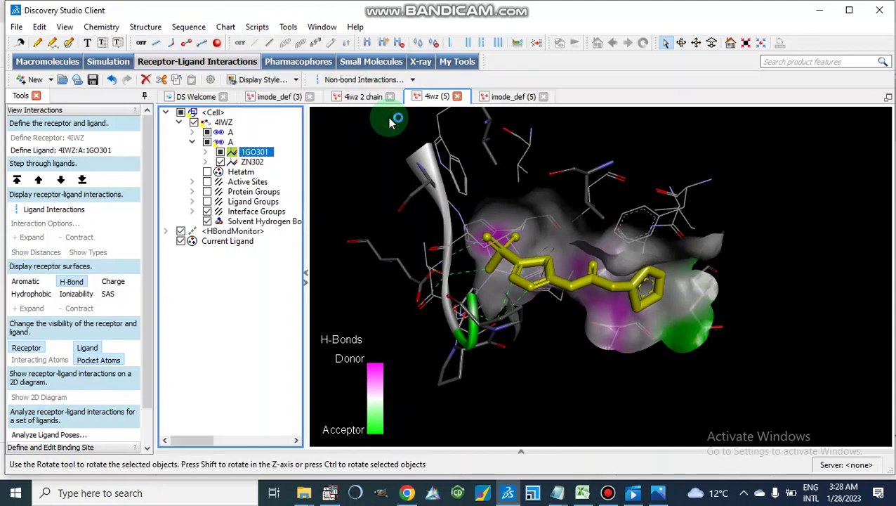
pyautogui.click(561, 307)
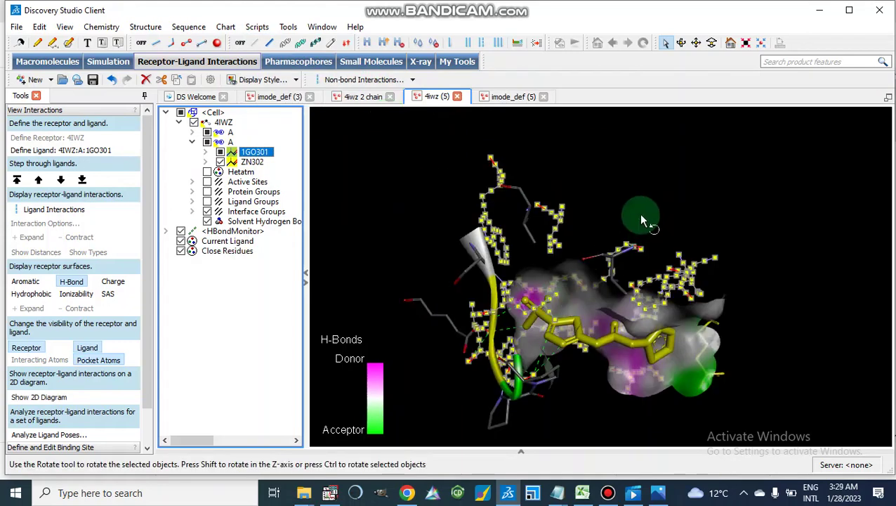
pyautogui.moveTo(631, 229); pyautogui.dragTo(673, 287)
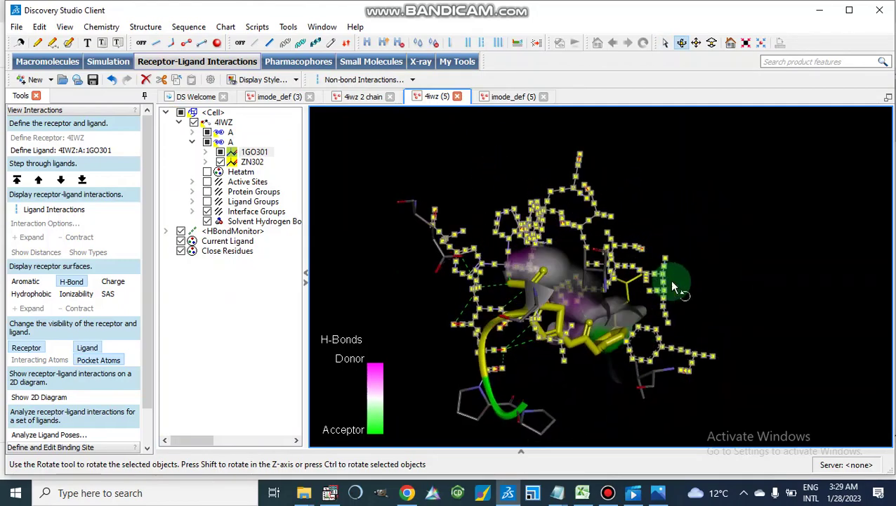
# - Clear the close-residue selection and dismiss the Scripts menu without running a script
pyautogui.click(260, 276)
pyautogui.click(257, 27)
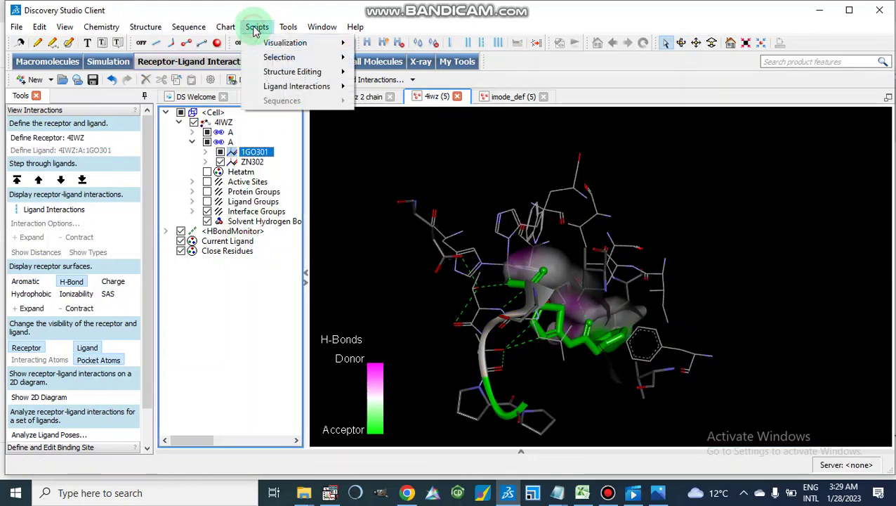
pyautogui.moveTo(328, 62)
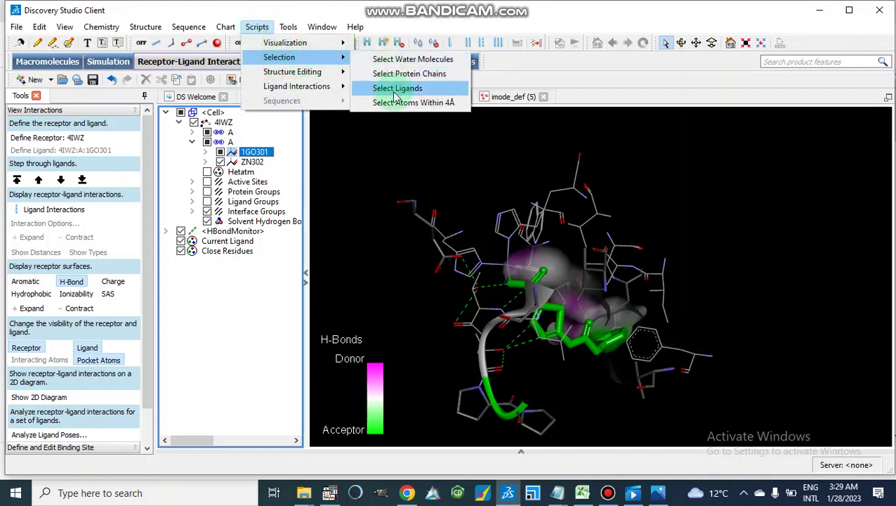
pyautogui.click(257, 325)
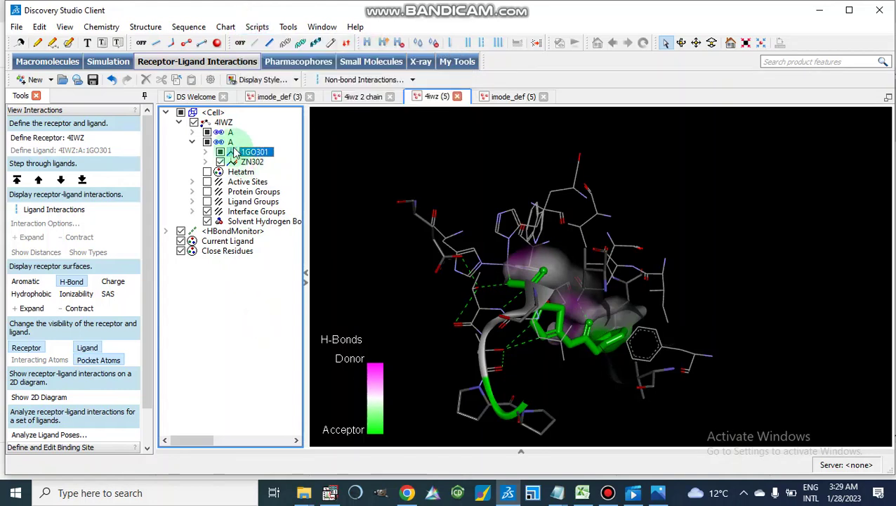
# - Select all atoms within 4 Å of ligand 1GO301, inspect them, then clear the selection
pyautogui.click(233, 154)
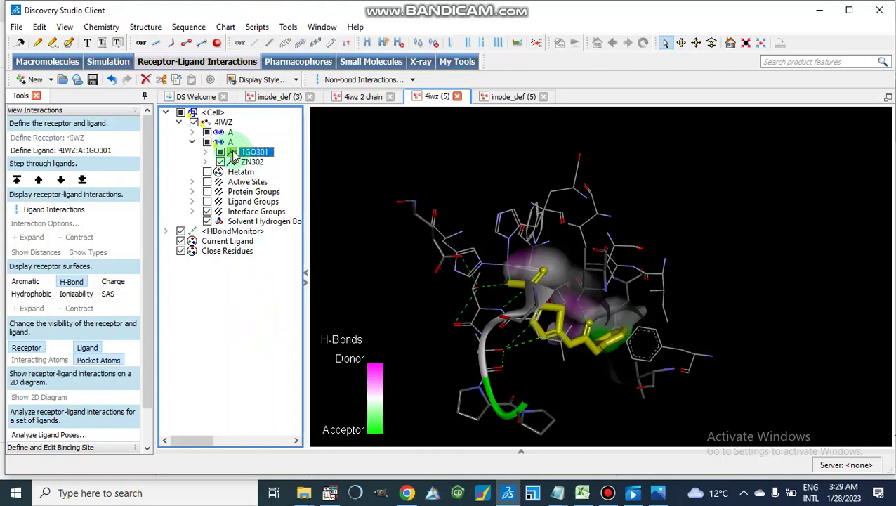
pyautogui.click(255, 28)
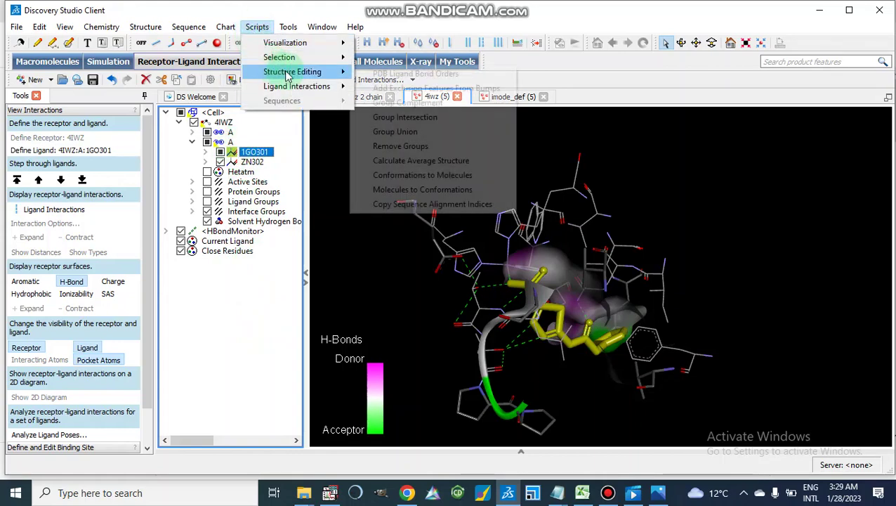
pyautogui.moveTo(302, 57)
pyautogui.click(405, 104)
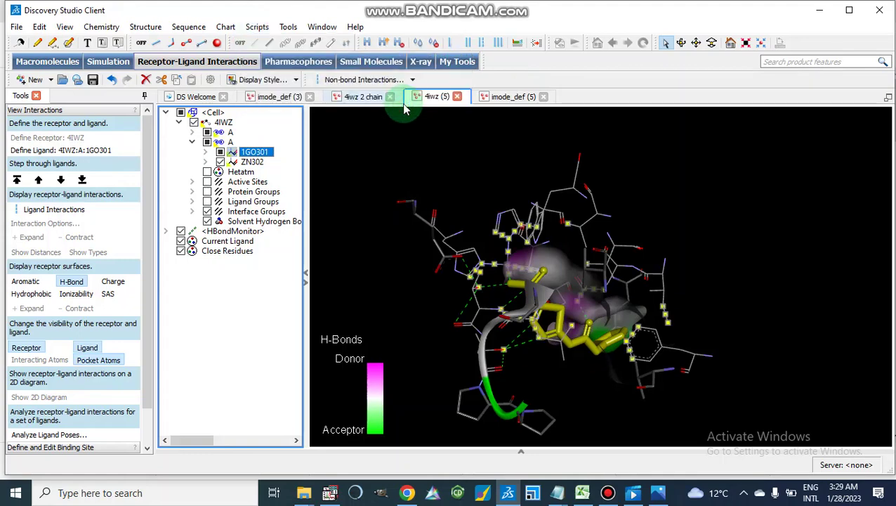
pyautogui.moveTo(714, 256); pyautogui.dragTo(660, 299)
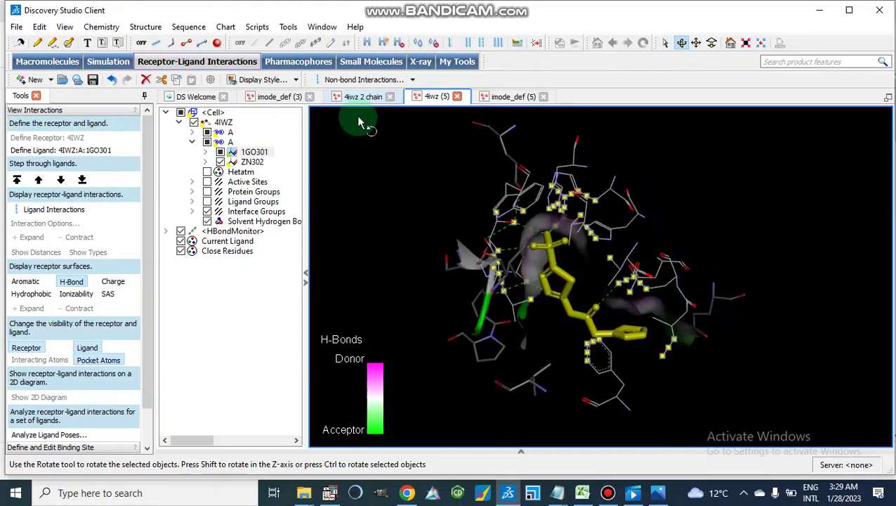
pyautogui.click(219, 299)
pyautogui.click(243, 151)
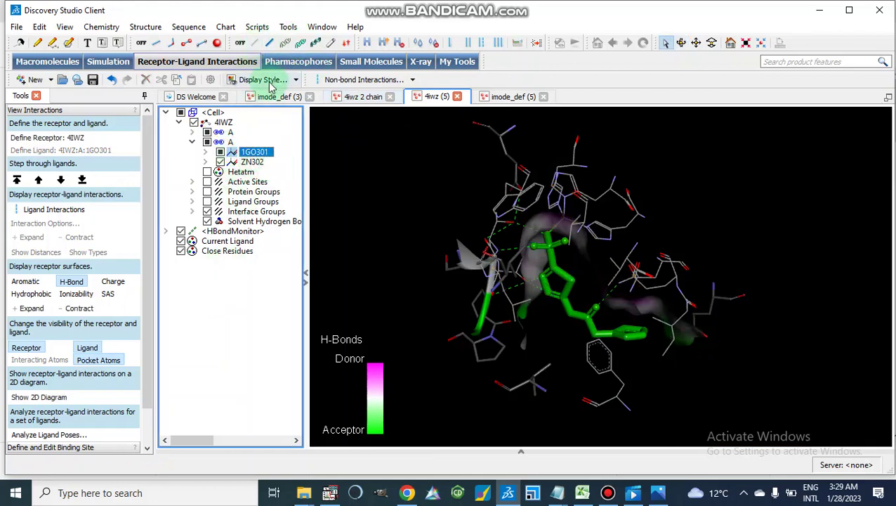
# - Reselect 1GO301 and browse the Structure Editing and Ligand Interactions scripts without running one
pyautogui.click(234, 154)
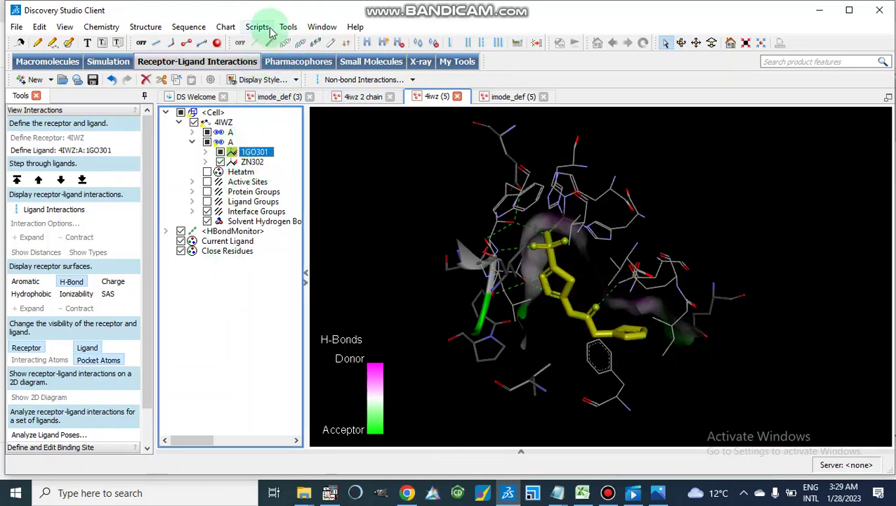
pyautogui.click(257, 27)
pyautogui.moveTo(299, 62)
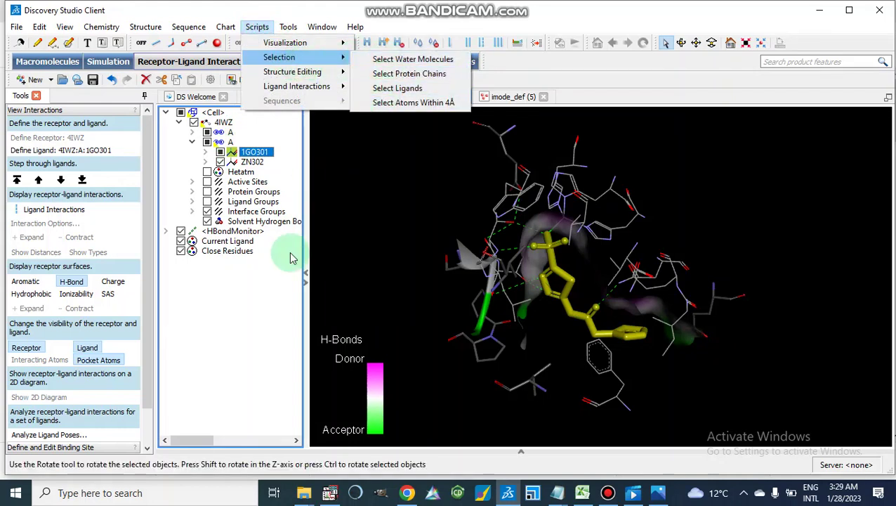
pyautogui.click(281, 285)
pyautogui.click(257, 27)
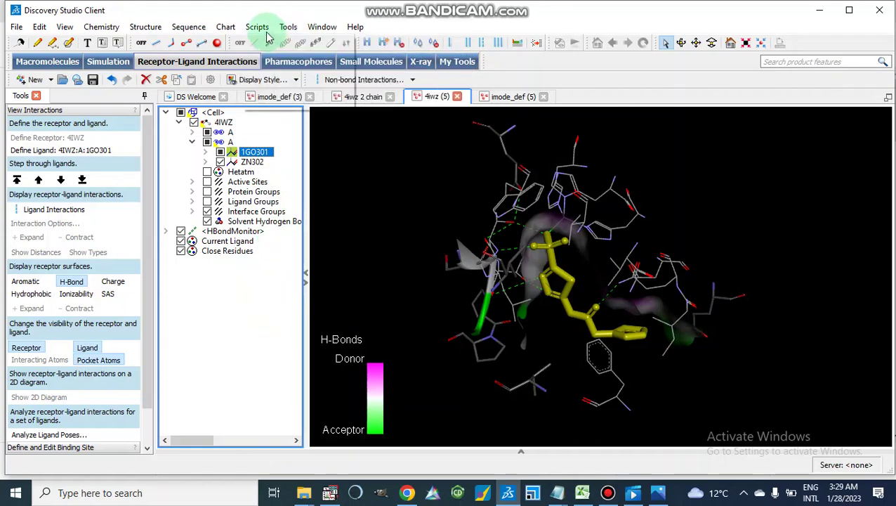
pyautogui.click(259, 28)
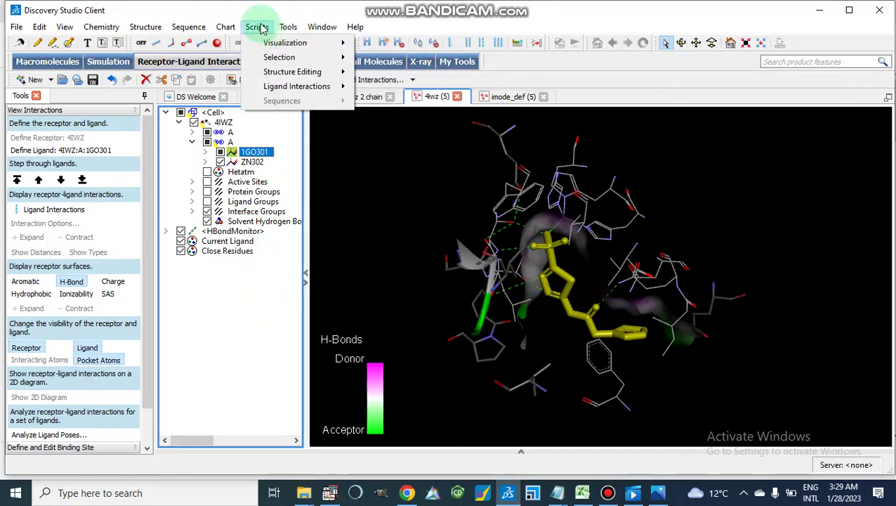
pyautogui.click(267, 73)
pyautogui.click(316, 86)
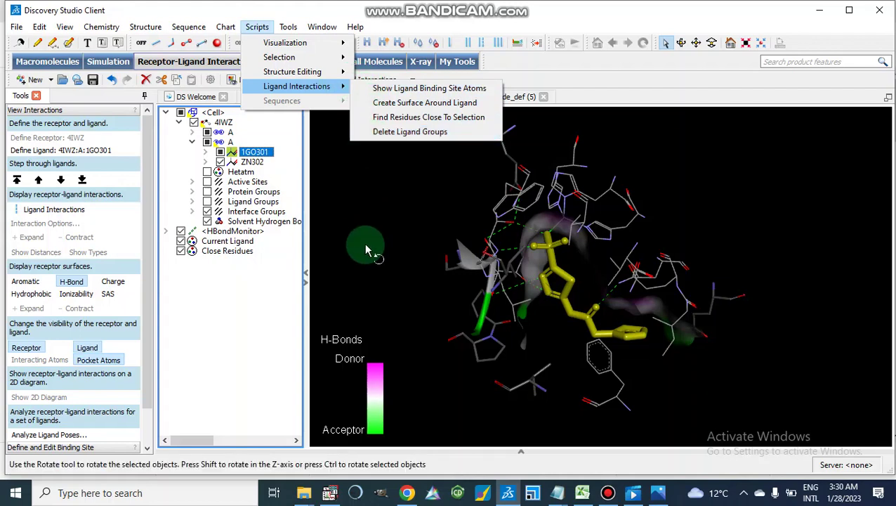
pyautogui.click(232, 303)
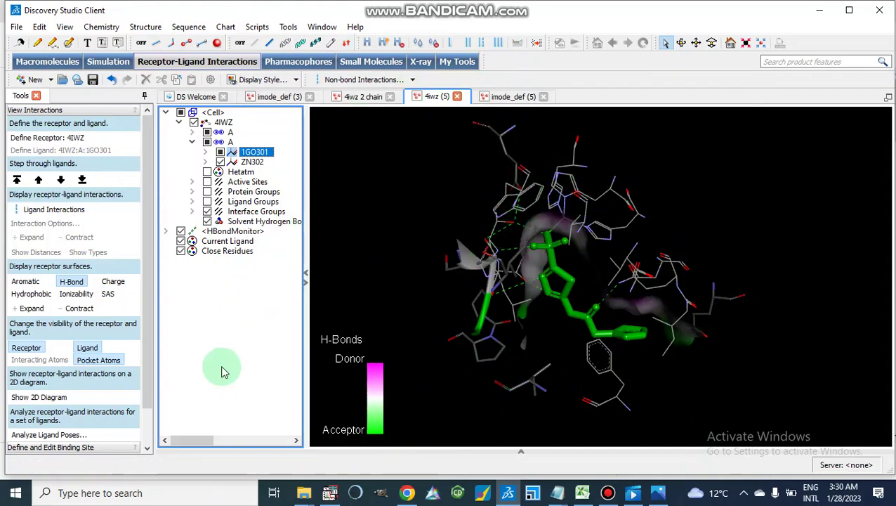
# - Collapse the 1GO301/ZN302 chain and expand chain A to list its residues
pyautogui.click(192, 142)
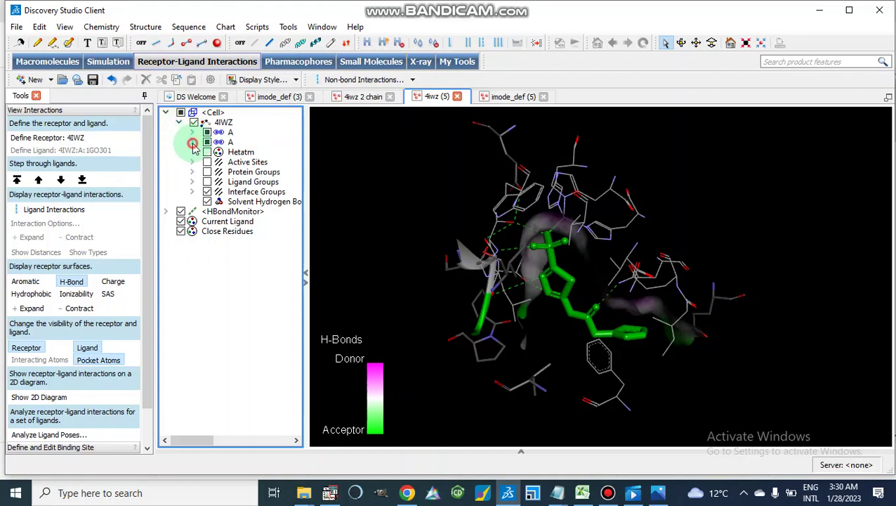
pyautogui.click(192, 132)
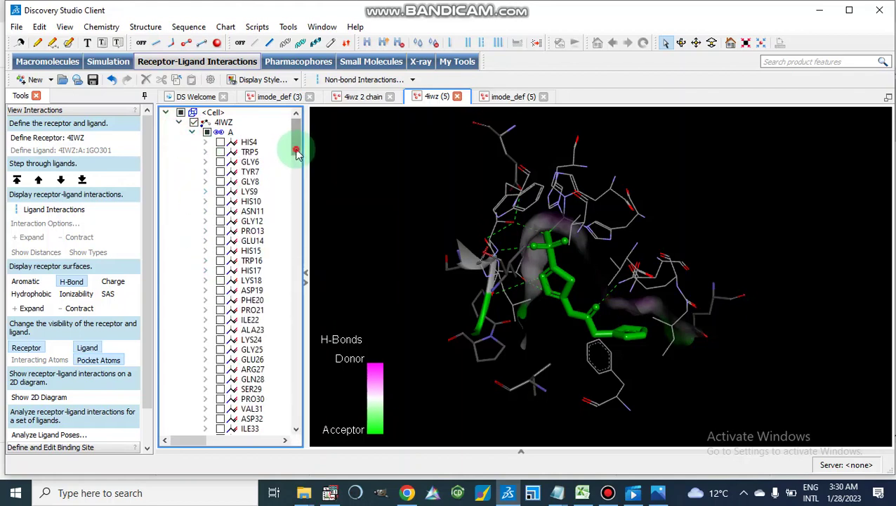
pyautogui.moveTo(351, 190); pyautogui.dragTo(380, 209)
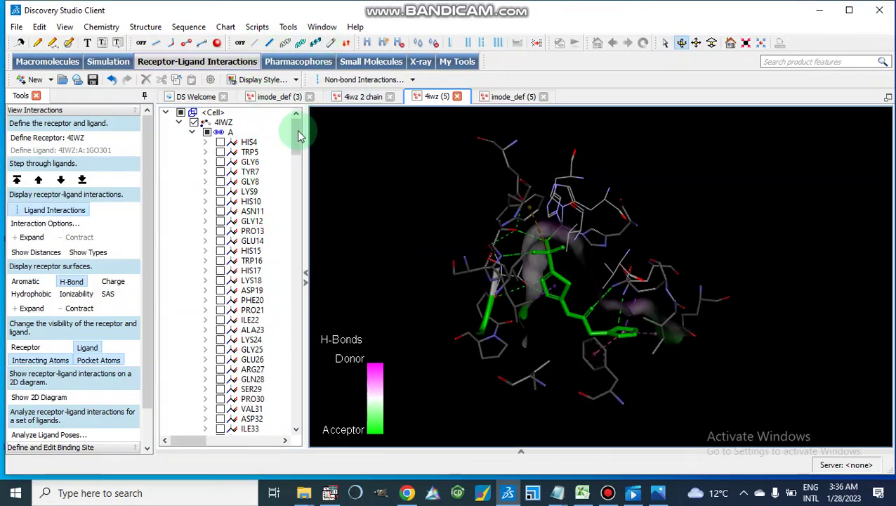
# - Select all ligands, then find residues within 3.5 Å of them and rotate to inspect
pyautogui.click(257, 28)
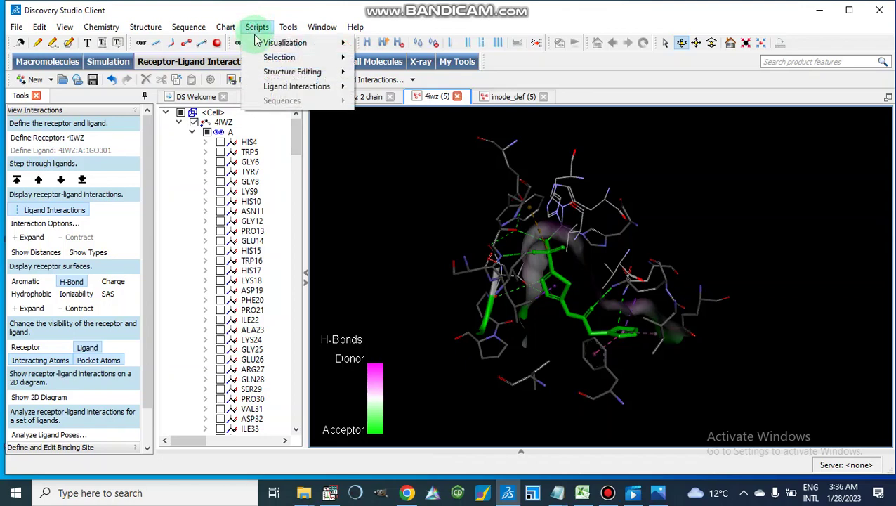
pyautogui.moveTo(280, 56)
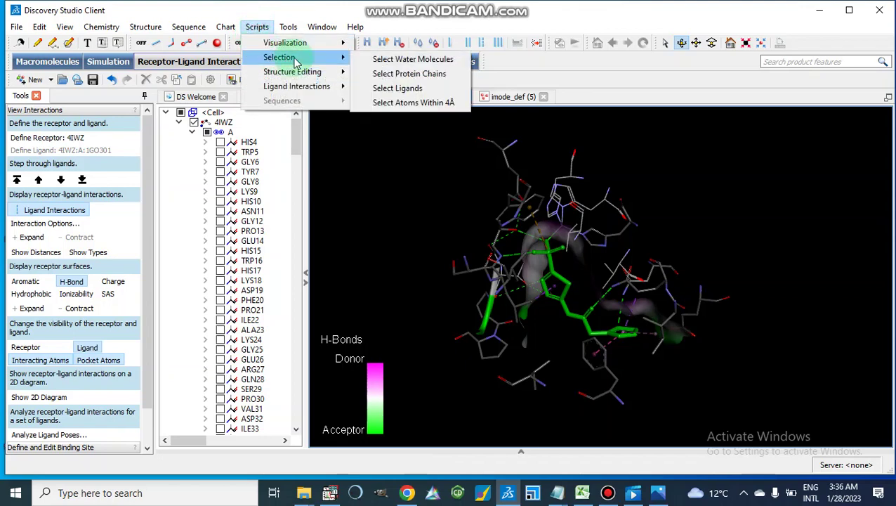
pyautogui.click(384, 88)
pyautogui.click(257, 27)
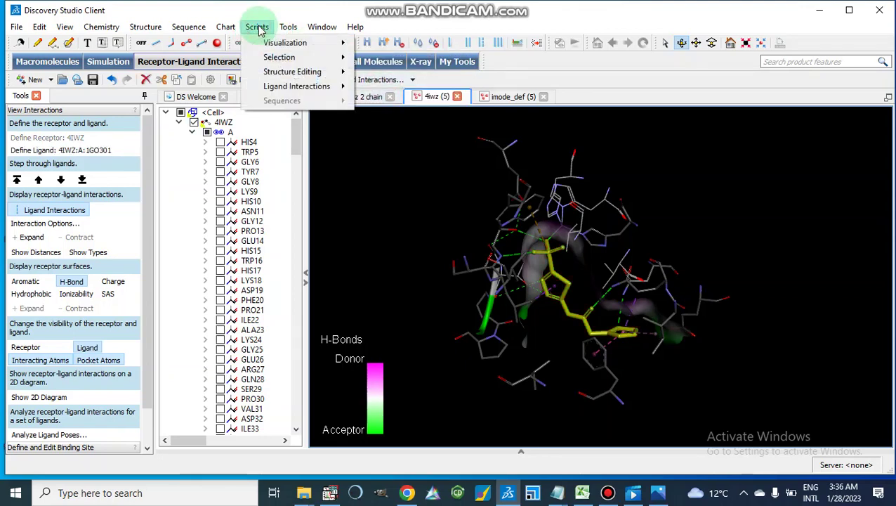
pyautogui.moveTo(317, 60)
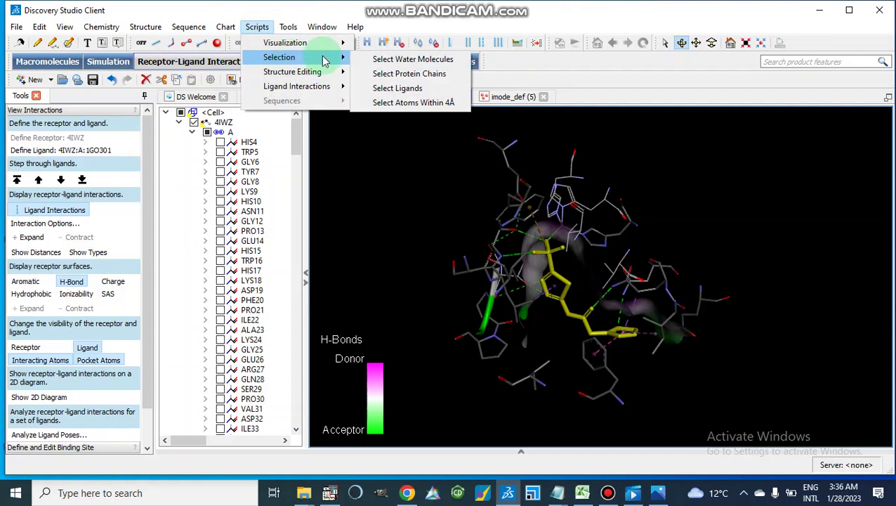
pyautogui.moveTo(342, 85)
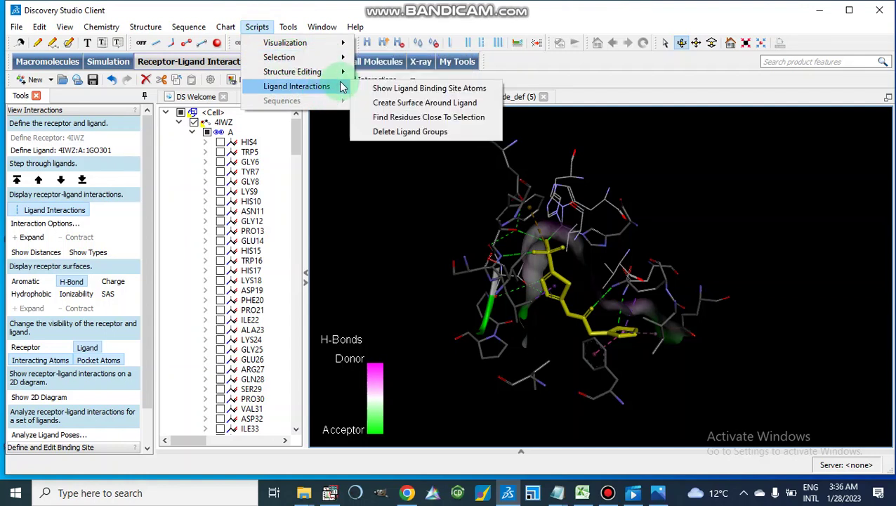
pyautogui.click(395, 123)
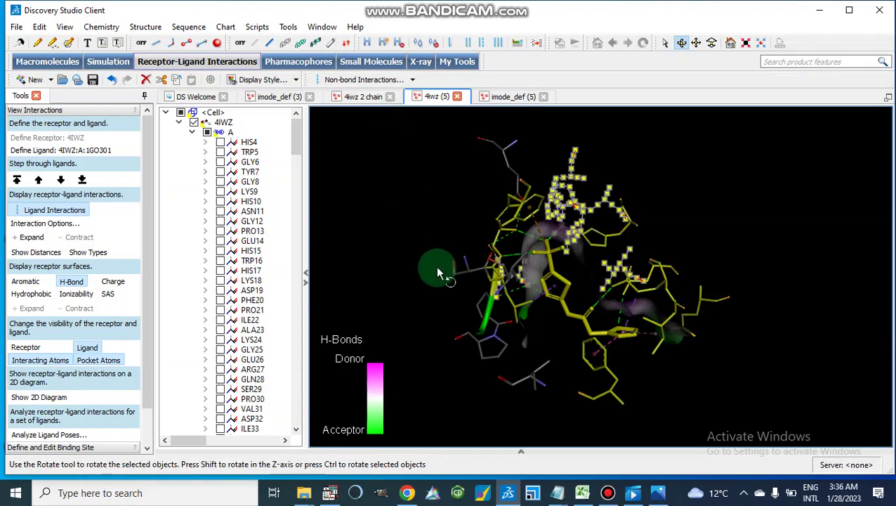
pyautogui.moveTo(450, 304)
pyautogui.mouseDown()
pyautogui.moveTo(476, 304)
pyautogui.moveTo(472, 279)
pyautogui.moveTo(513, 274)
pyautogui.moveTo(450, 266)
pyautogui.moveTo(464, 285)
pyautogui.moveTo(474, 264)
pyautogui.moveTo(495, 261)
pyautogui.moveTo(464, 300)
pyautogui.moveTo(455, 299)
pyautogui.mouseUp()
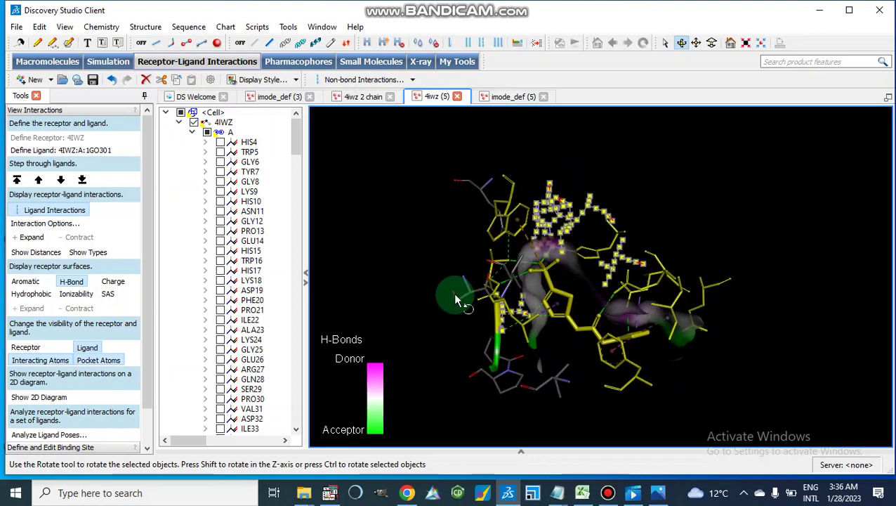
# - Invert the hierarchy selection so everything except the binding-site residues is selected
pyautogui.click(280, 248)
pyautogui.rightClick(280, 247)
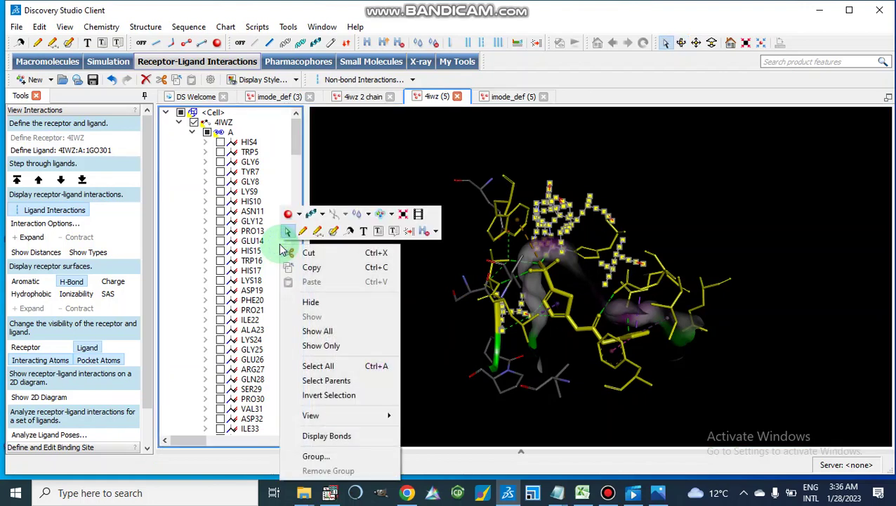
pyautogui.click(319, 400)
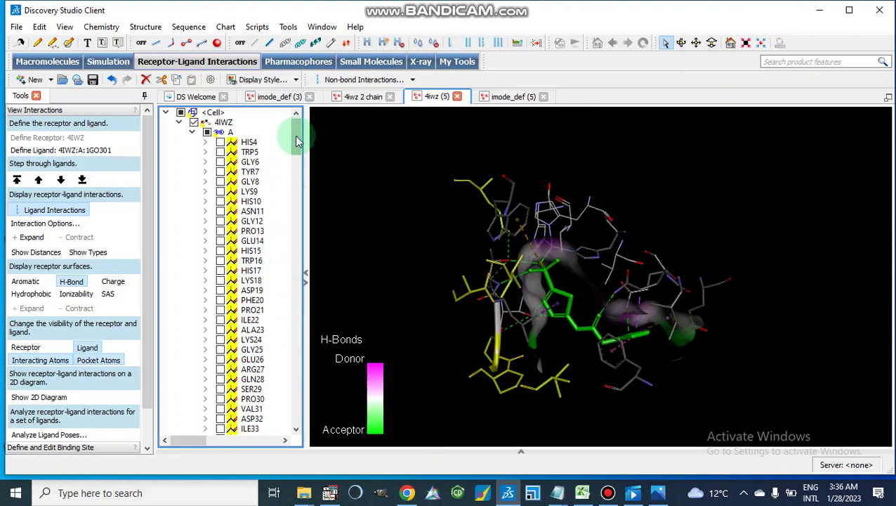
pyautogui.moveTo(296, 138)
pyautogui.mouseDown()
pyautogui.moveTo(296, 220)
pyautogui.moveTo(296, 132)
pyautogui.mouseUp()
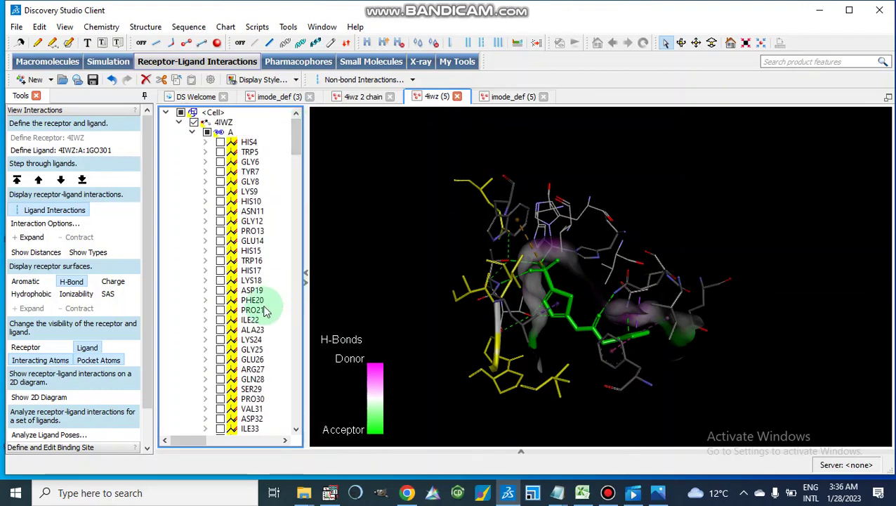
# - Cut the inverted selection, leaving residues ASN67 through TRP209, and rotate to check
pyautogui.rightClick(284, 205)
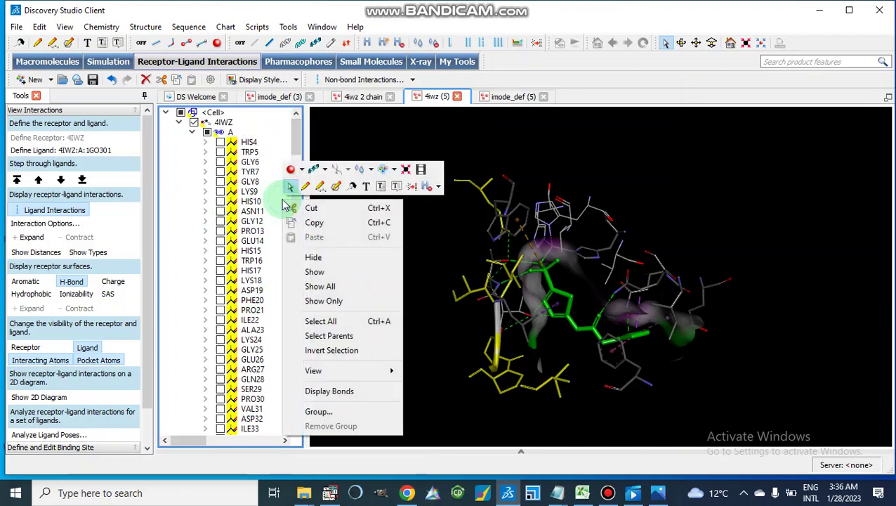
pyautogui.click(311, 207)
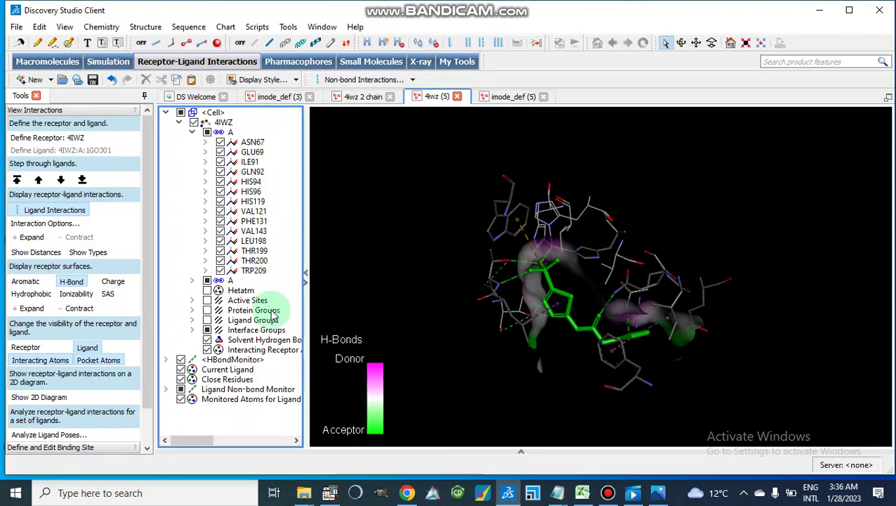
pyautogui.click(443, 300)
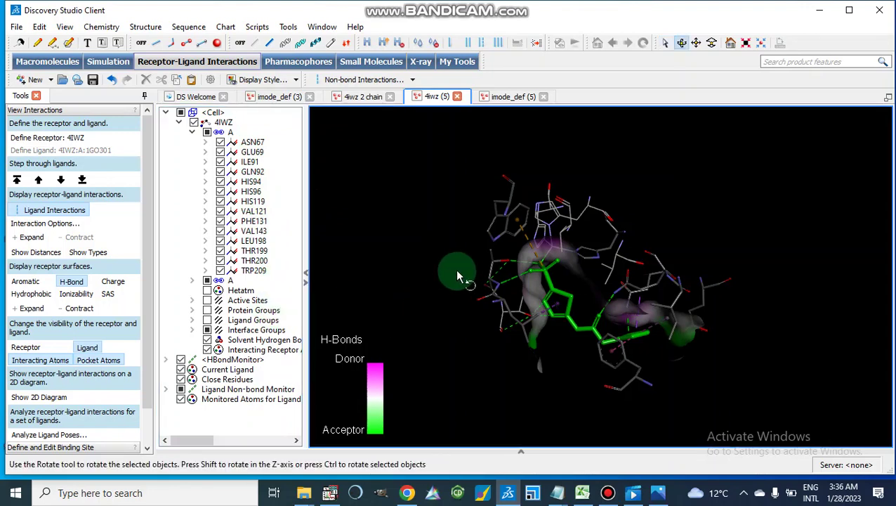
pyautogui.moveTo(451, 269); pyautogui.dragTo(454, 245)
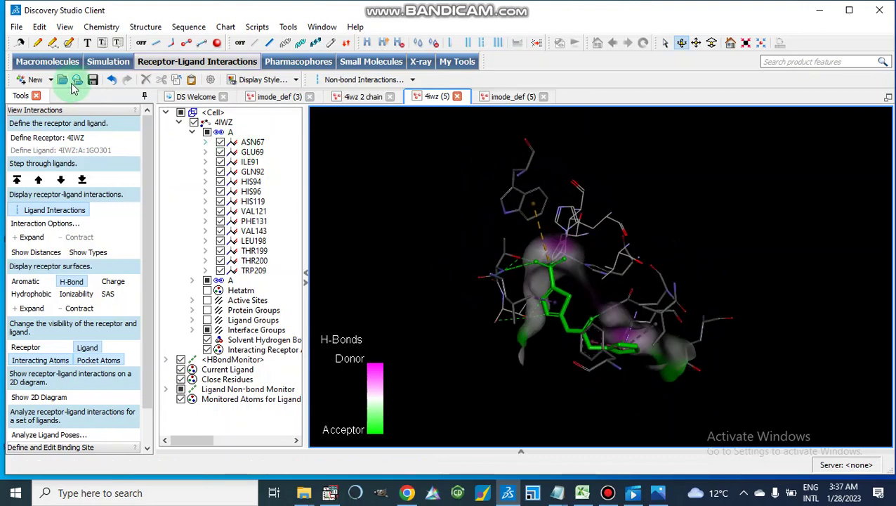
# - Set the Save As file type to Protein Data Bank Files, close the dialog, and minimise Discovery Studio
pyautogui.click(15, 28)
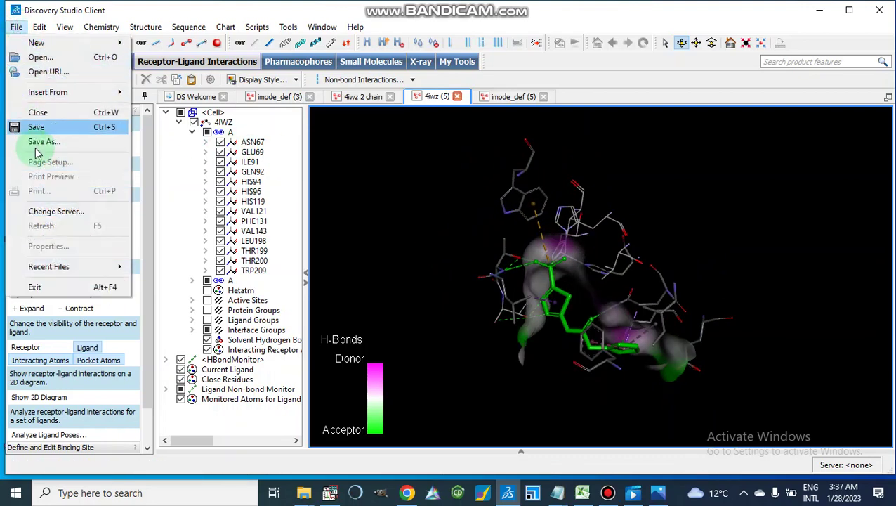
pyautogui.click(61, 145)
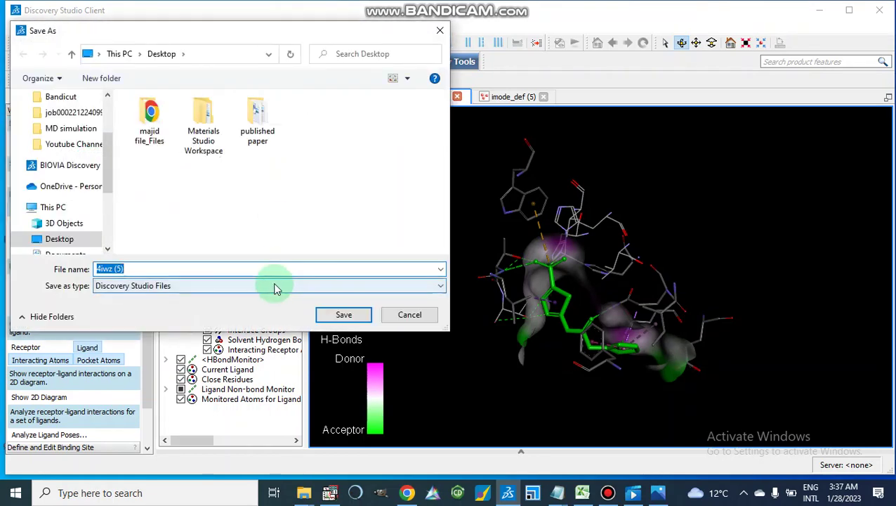
pyautogui.click(274, 285)
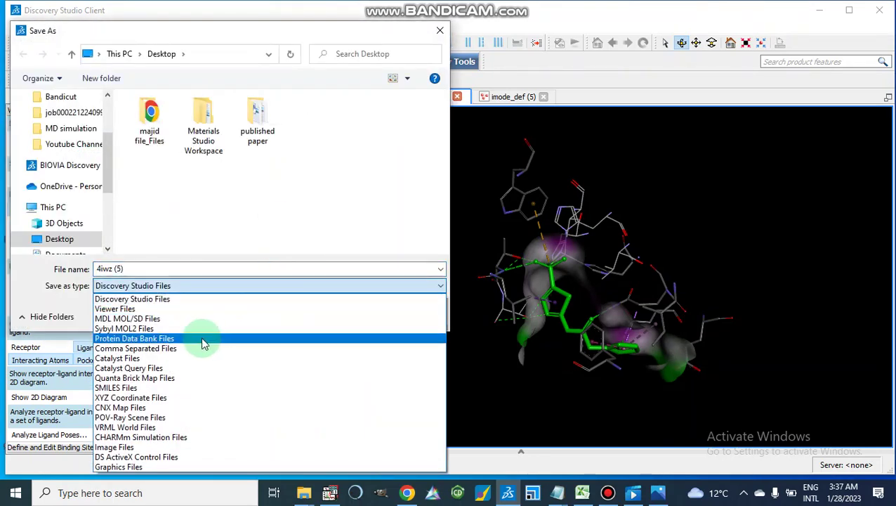
pyautogui.click(202, 340)
pyautogui.click(340, 315)
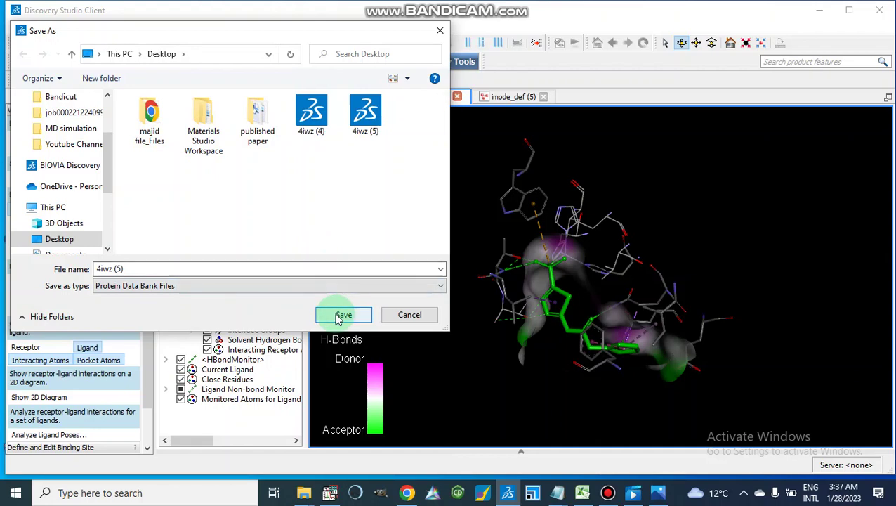
pyautogui.click(438, 35)
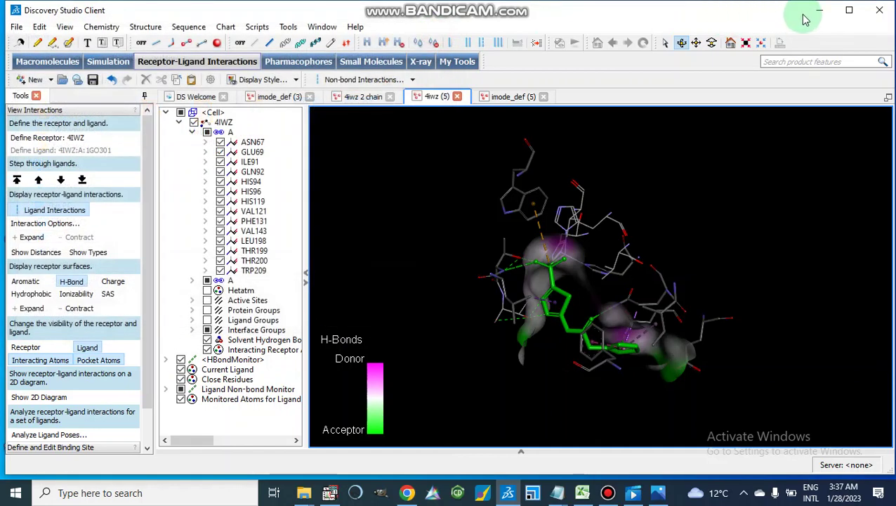
pyautogui.click(874, 12)
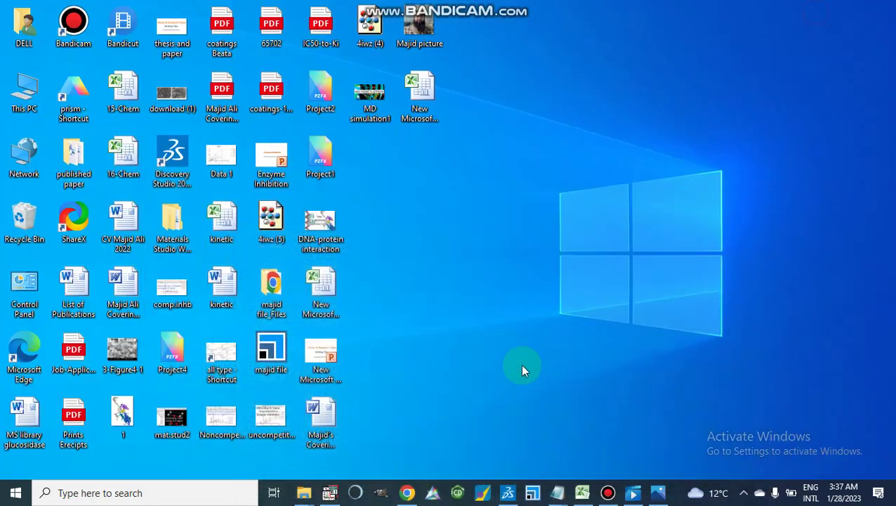
# - Restore the iMODS results page in Chrome and rotate the JSmol NMA model to view different sides
pyautogui.click(407, 494)
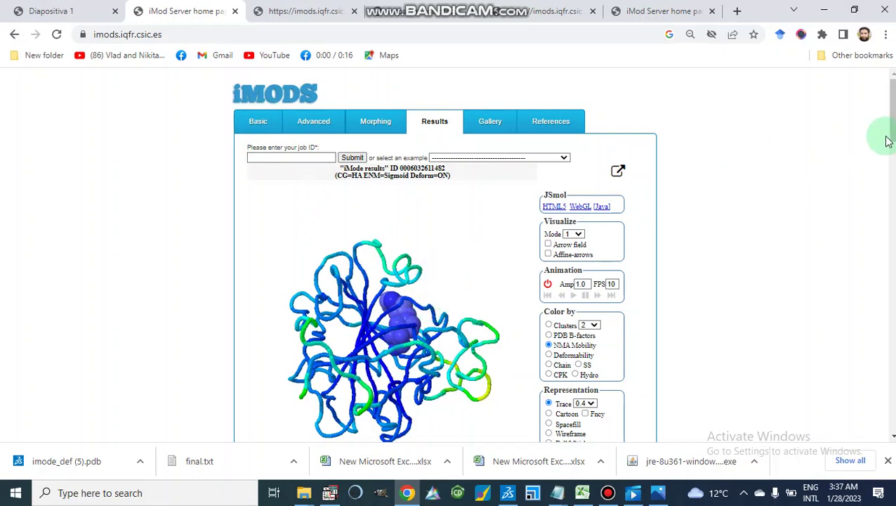
pyautogui.moveTo(892, 125)
pyautogui.mouseDown()
pyautogui.moveTo(892, 146)
pyautogui.moveTo(892, 136)
pyautogui.mouseUp()
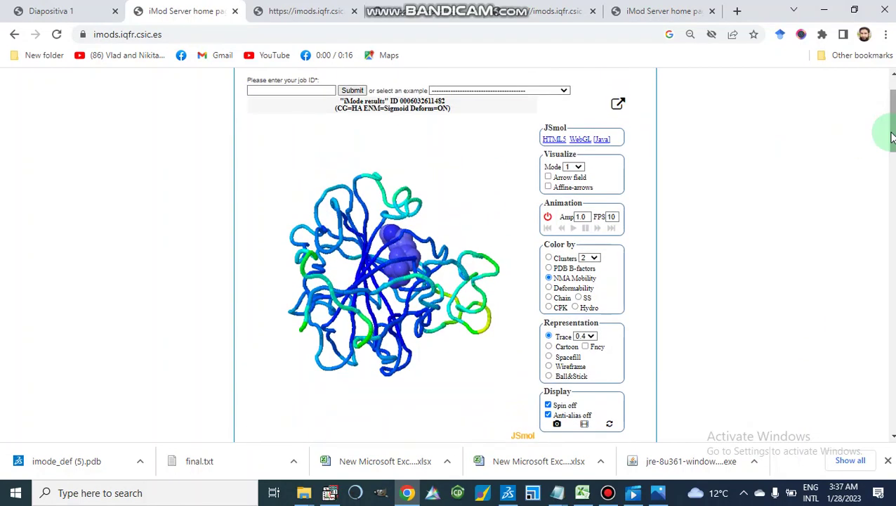
pyautogui.moveTo(480, 204); pyautogui.dragTo(428, 218)
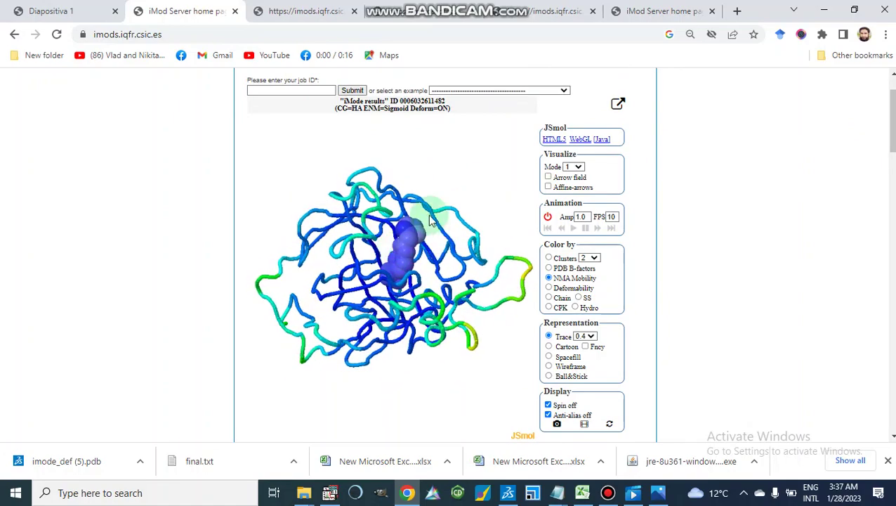
pyautogui.moveTo(447, 186); pyautogui.dragTo(378, 226)
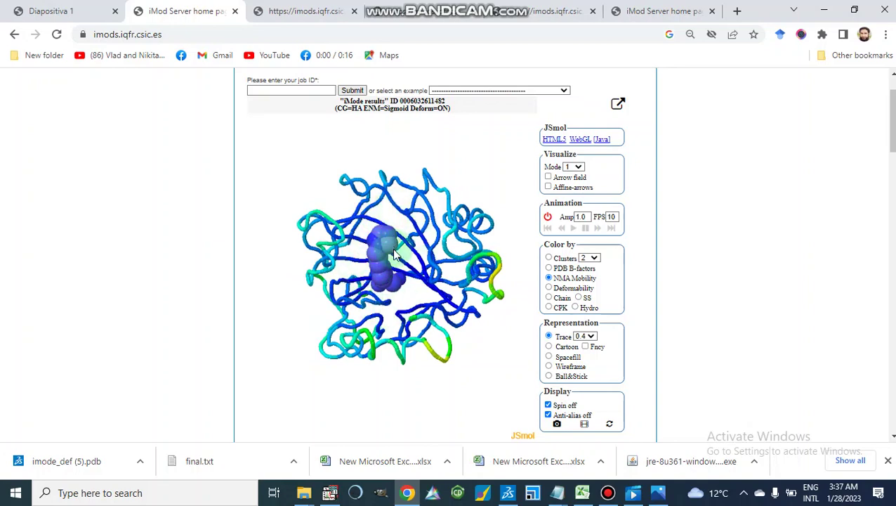
pyautogui.scroll(-2, 473, 229)
pyautogui.scroll(5, 471, 224)
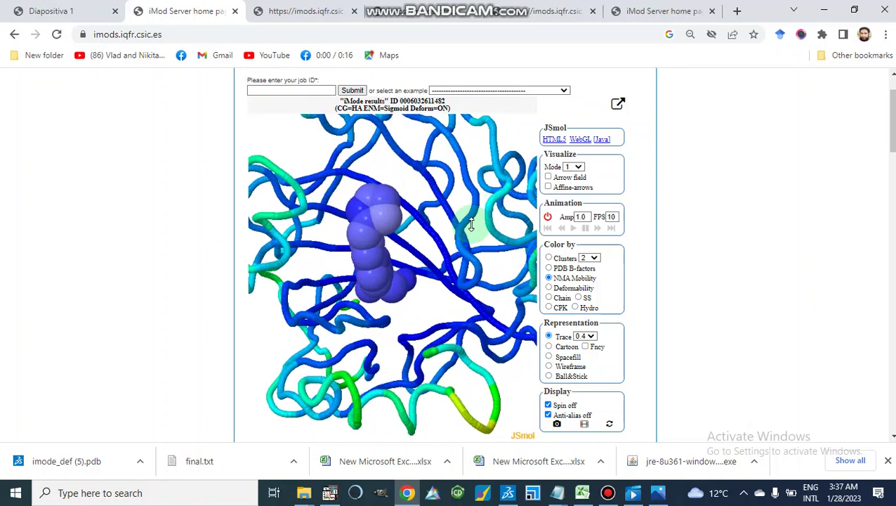
pyautogui.scroll(-1, 471, 225)
pyautogui.moveTo(404, 196)
pyautogui.mouseDown()
pyautogui.moveTo(426, 168)
pyautogui.moveTo(416, 186)
pyautogui.mouseUp()
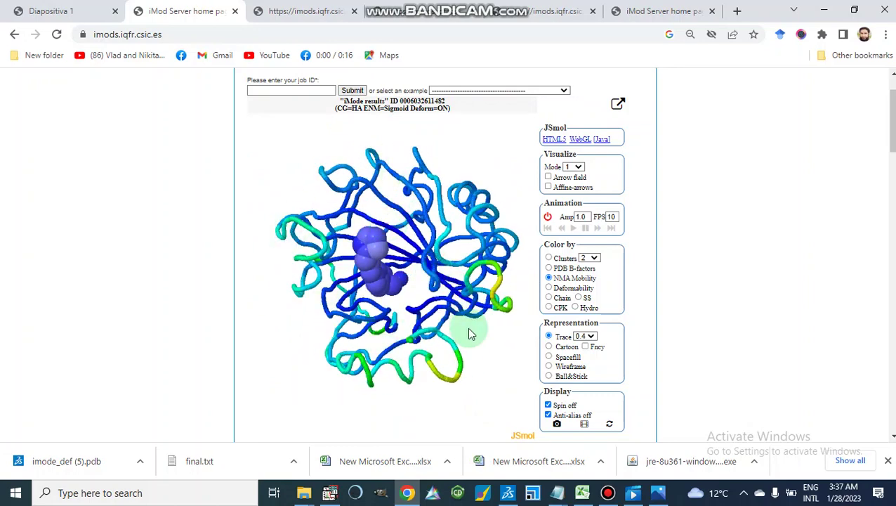
# - Display the model as a cartoon with affine arrows, then scroll to the deformability charts
pyautogui.click(549, 347)
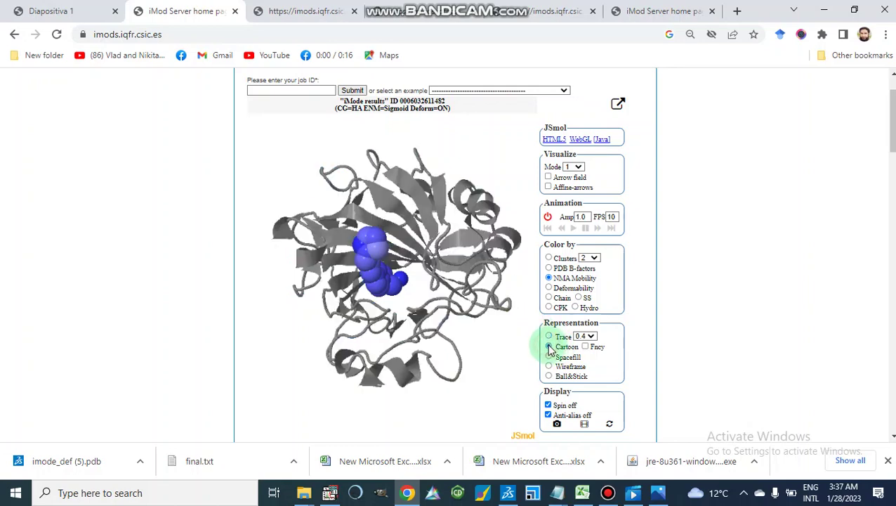
pyautogui.click(549, 187)
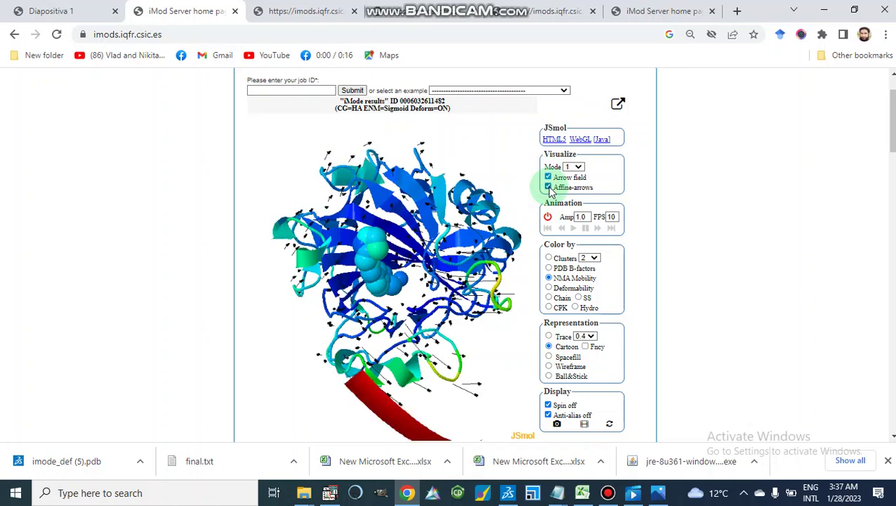
pyautogui.moveTo(498, 314); pyautogui.dragTo(453, 332)
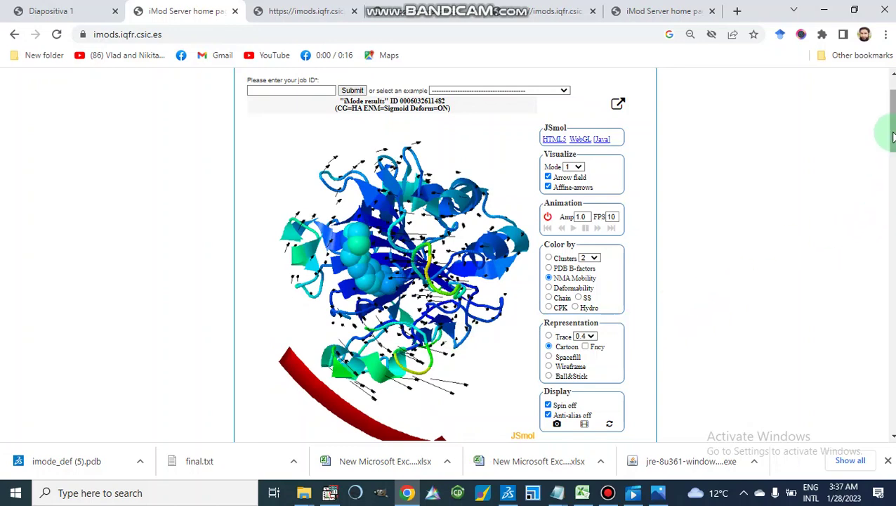
pyautogui.moveTo(892, 137); pyautogui.dragTo(891, 184)
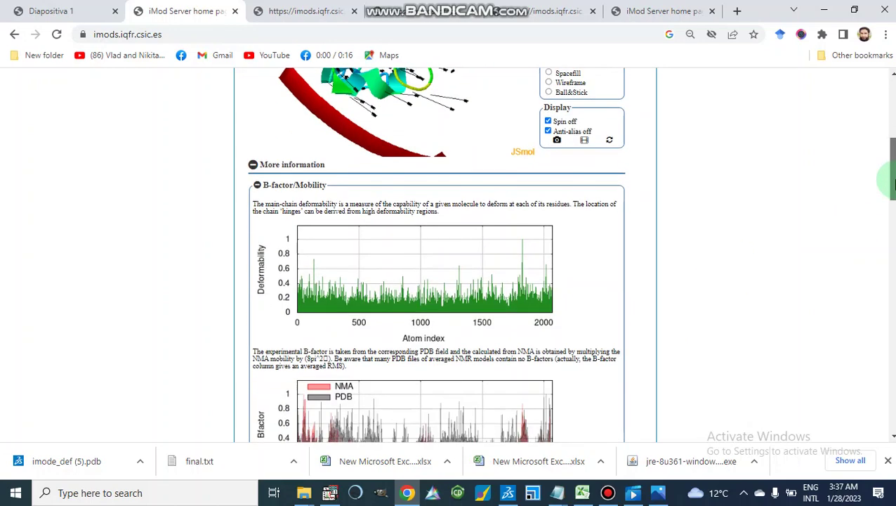
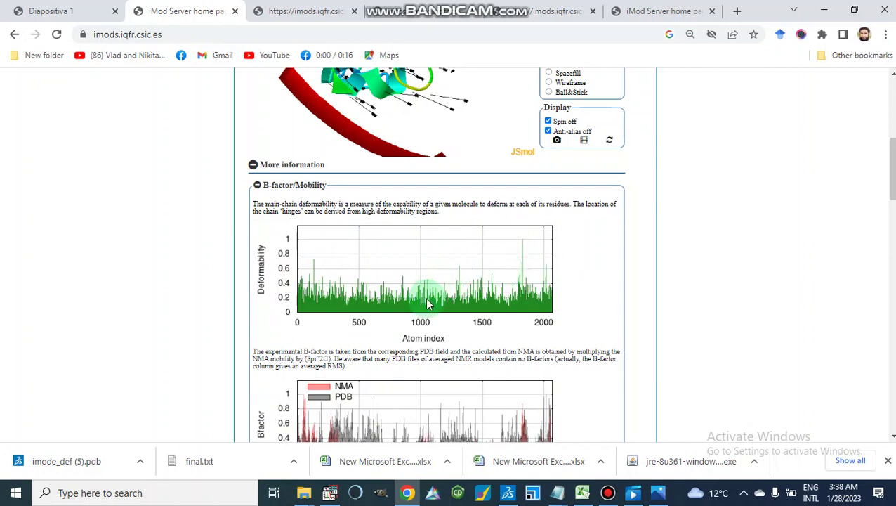
# - Scroll past the B-factor, Eigenvalues, Variance and Covariance charts to the Download Files table
pyautogui.scroll(1, 409, 334)
pyautogui.scroll(-2, 406, 339)
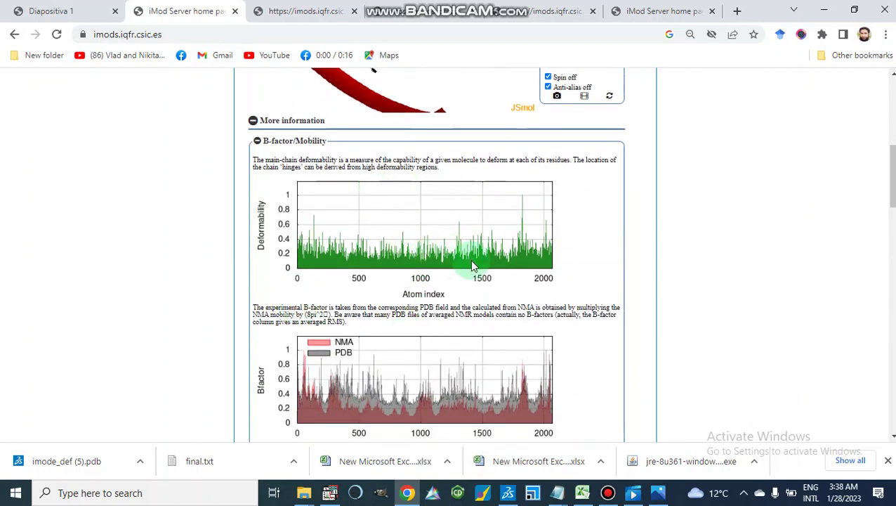
pyautogui.scroll(-3, 472, 265)
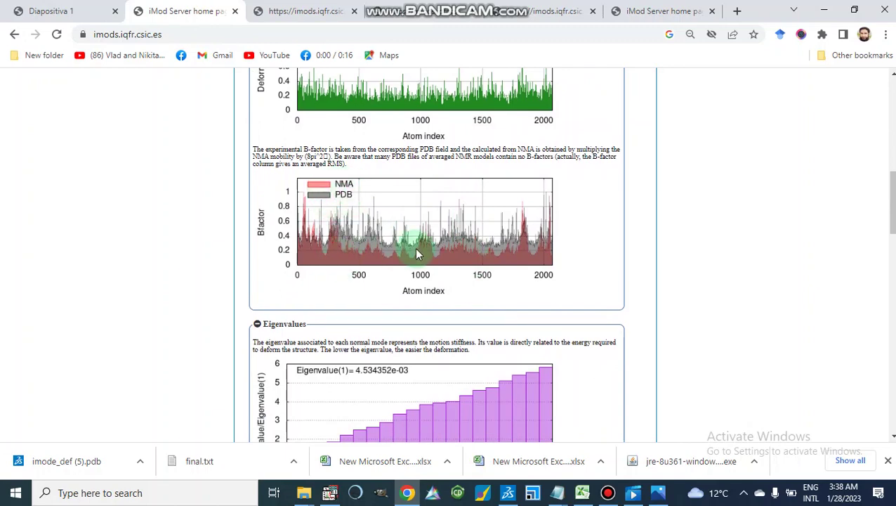
pyautogui.scroll(-4, 466, 270)
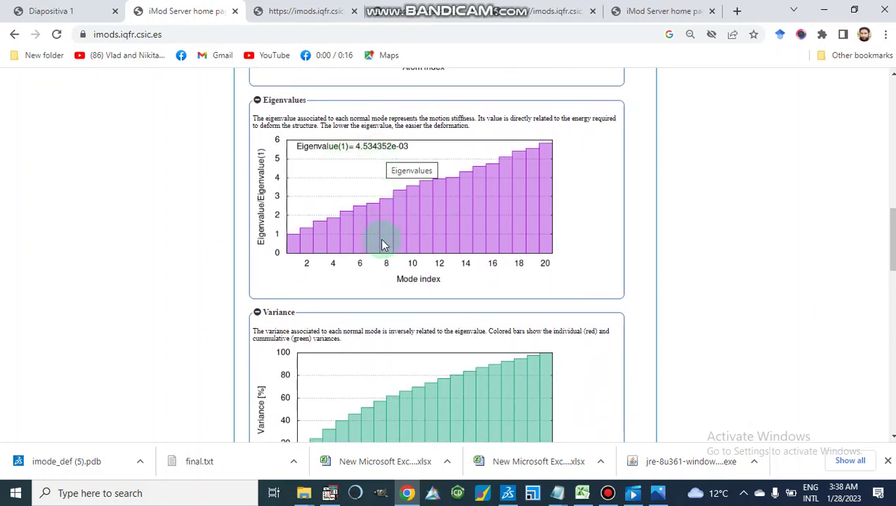
pyautogui.scroll(-2, 383, 244)
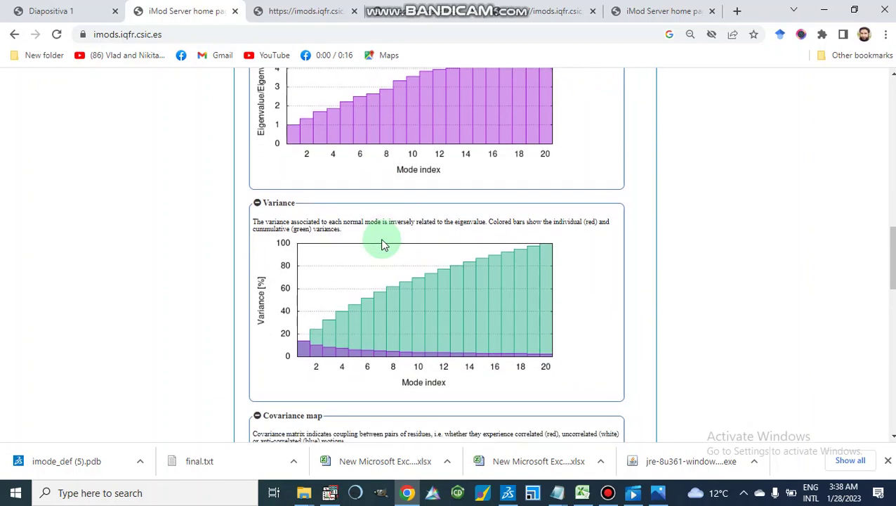
pyautogui.scroll(-1, 382, 244)
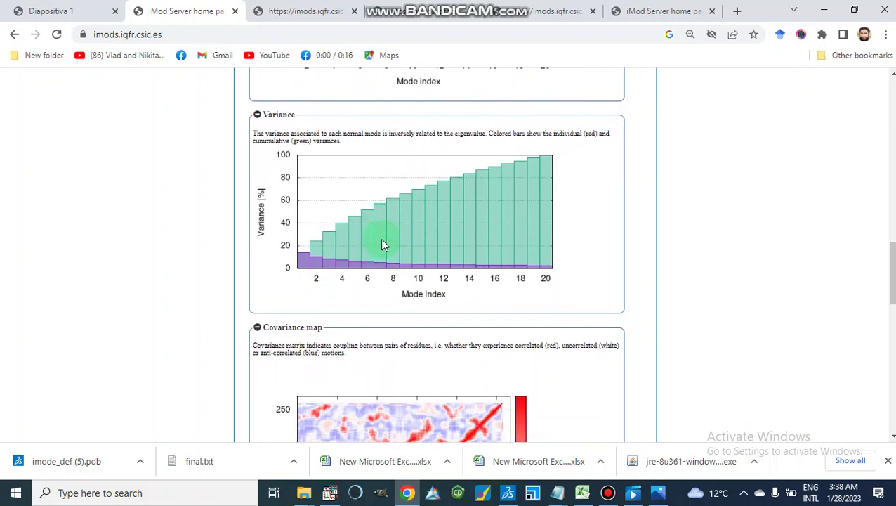
pyautogui.scroll(-3, 382, 244)
pyautogui.scroll(1, 382, 245)
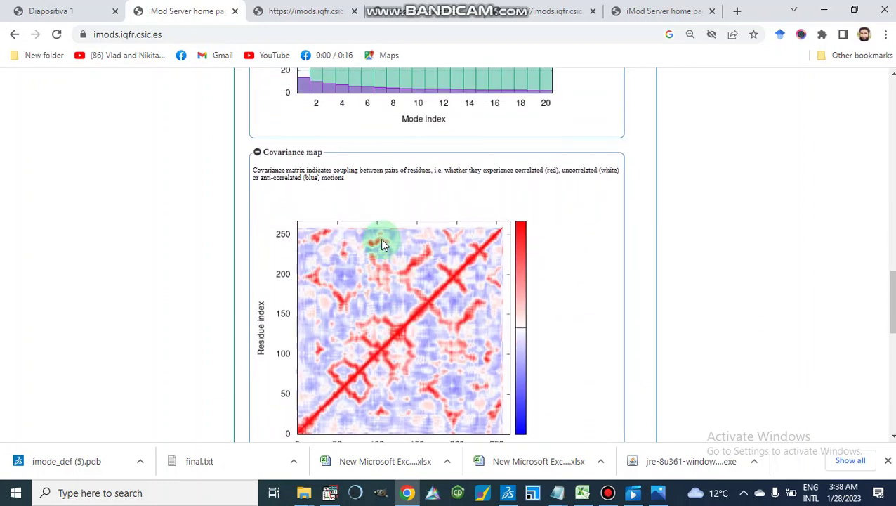
pyautogui.scroll(-2, 382, 244)
pyautogui.scroll(-5, 382, 245)
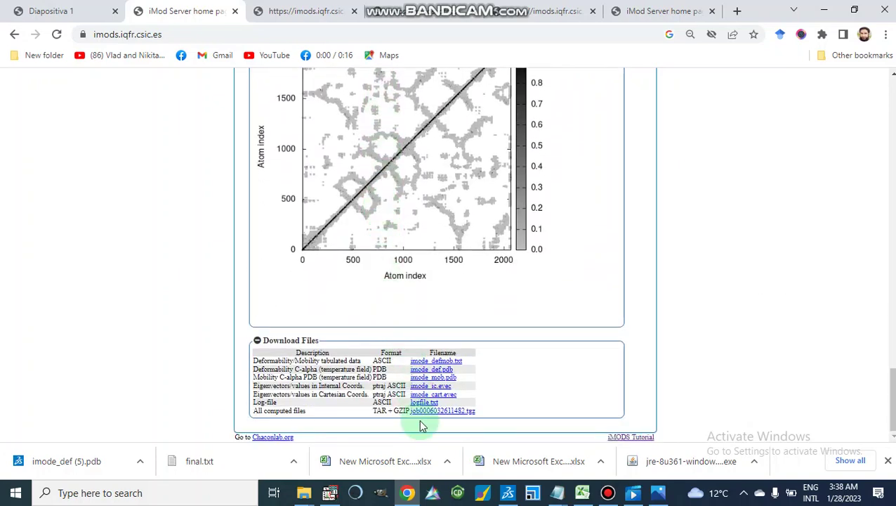
# - Open imode_defmob.txt and inspect its per-residue d, dn, m, mn, bf and bfn values
pyautogui.click(420, 362)
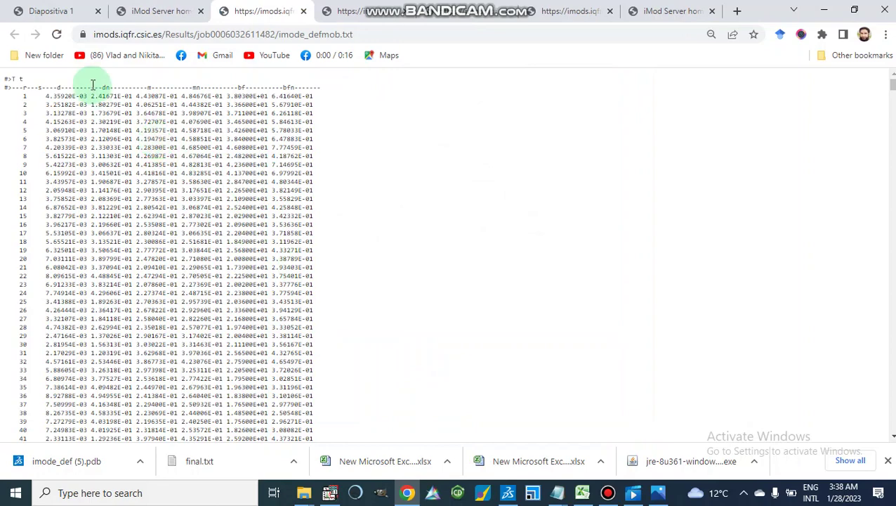
pyautogui.doubleClick(104, 87)
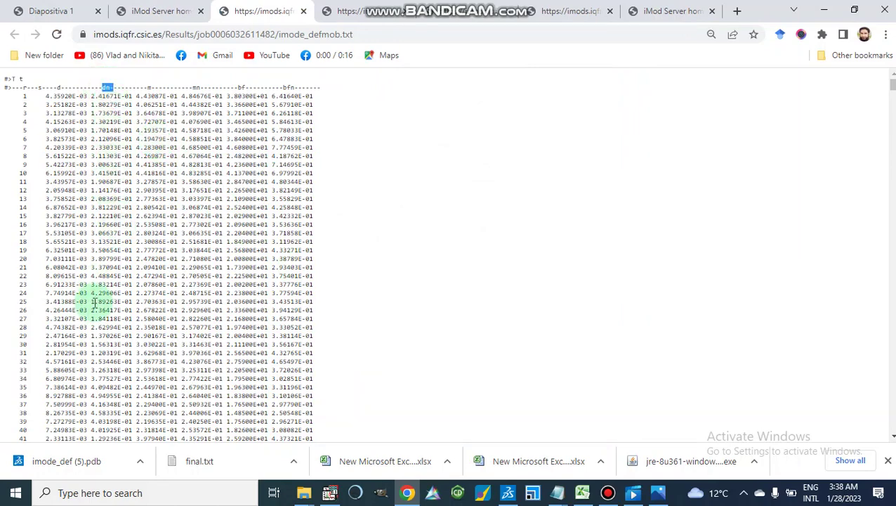
pyautogui.scroll(-10, 94, 302)
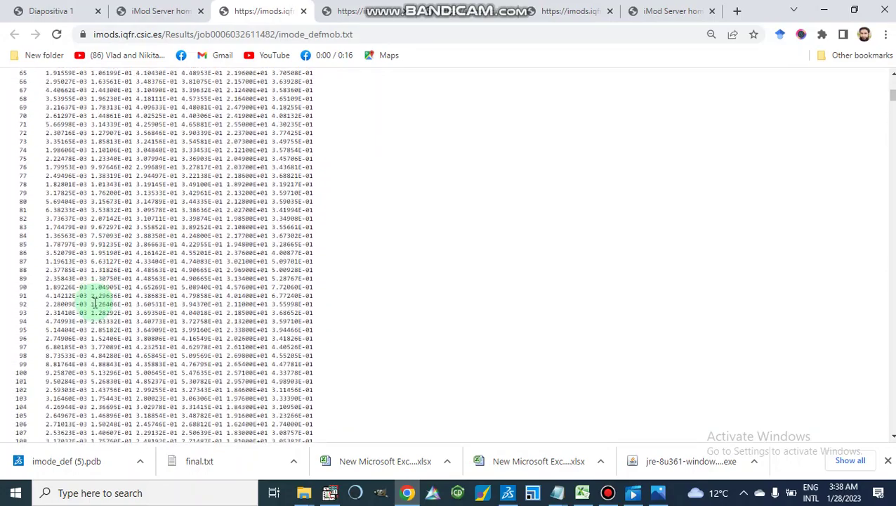
pyautogui.scroll(10, 94, 302)
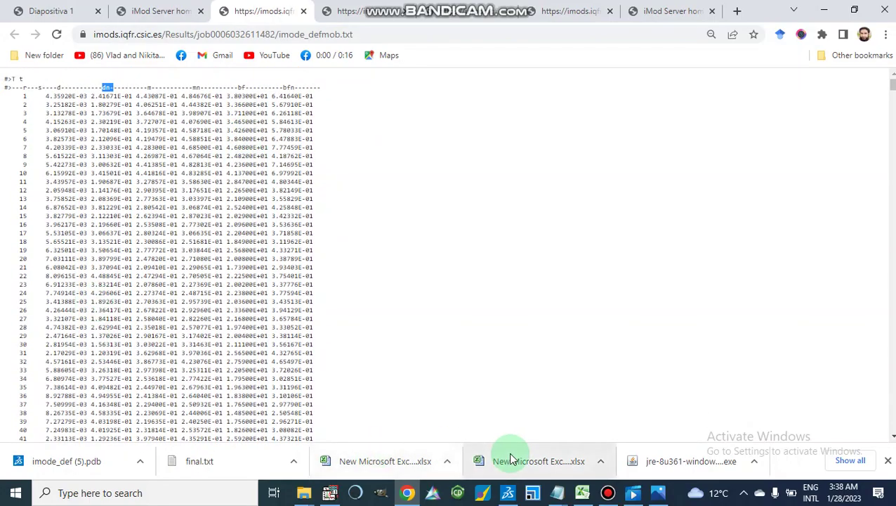
# - Return to the iMODS results tab, zoom in on the bound ligand, then reach Download Files
pyautogui.click(176, 11)
pyautogui.scroll(15, 380, 270)
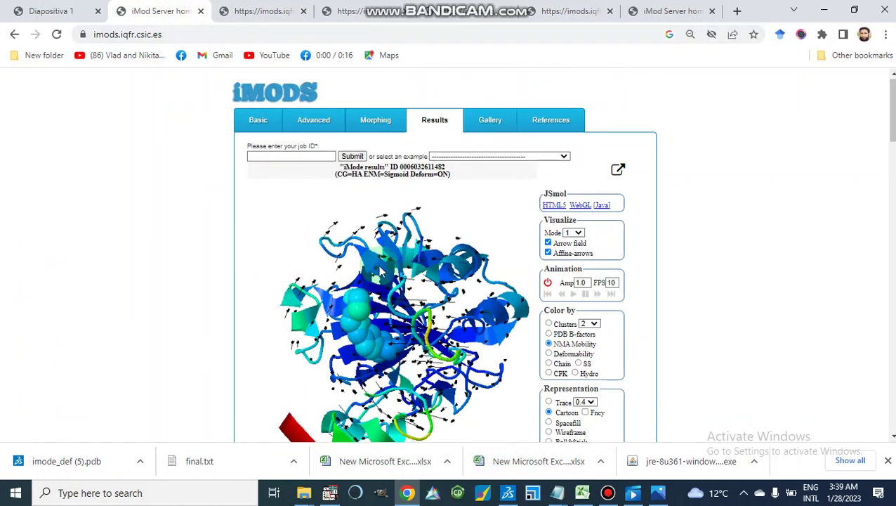
pyautogui.scroll(-3, 379, 270)
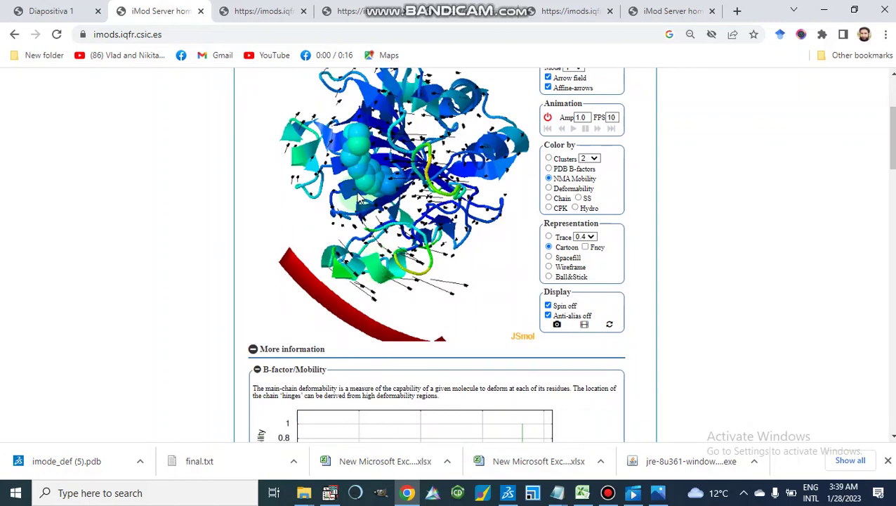
pyautogui.scroll(5, 334, 165)
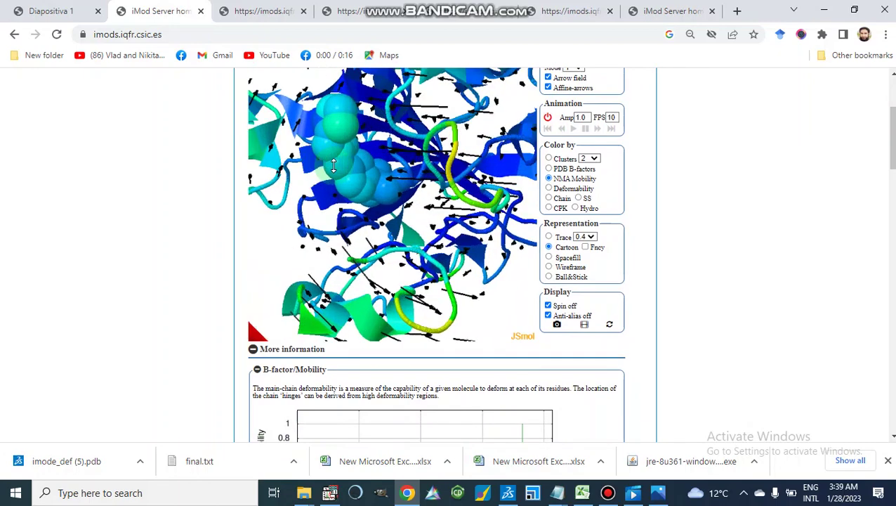
pyautogui.scroll(3, 333, 165)
pyautogui.scroll(5, 377, 186)
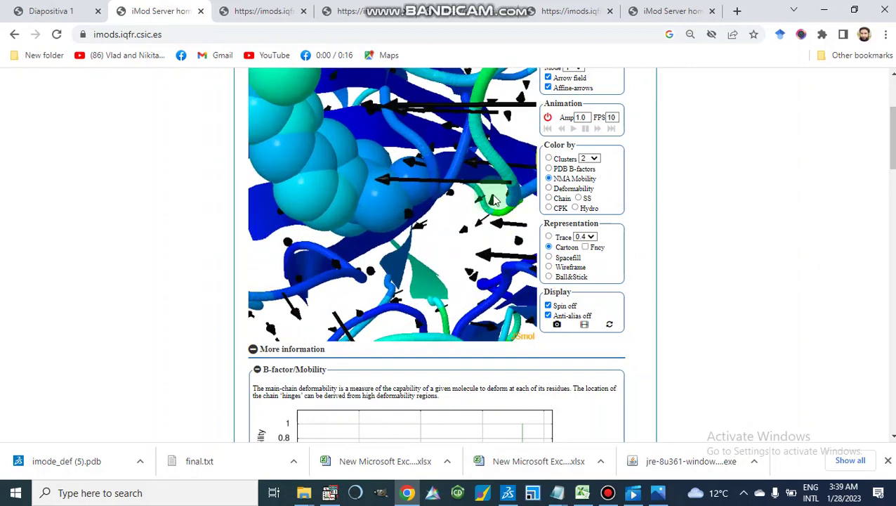
pyautogui.scroll(-8, 450, 219)
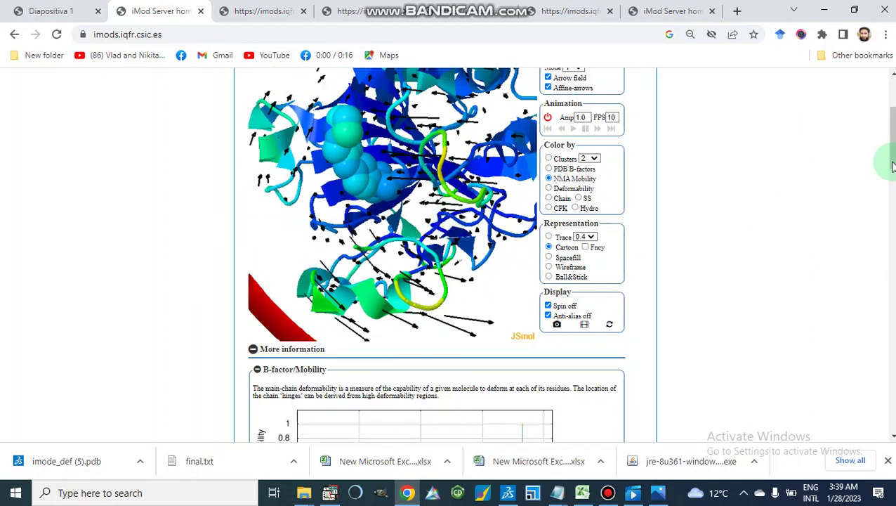
pyautogui.moveTo(891, 151); pyautogui.dragTo(872, 435)
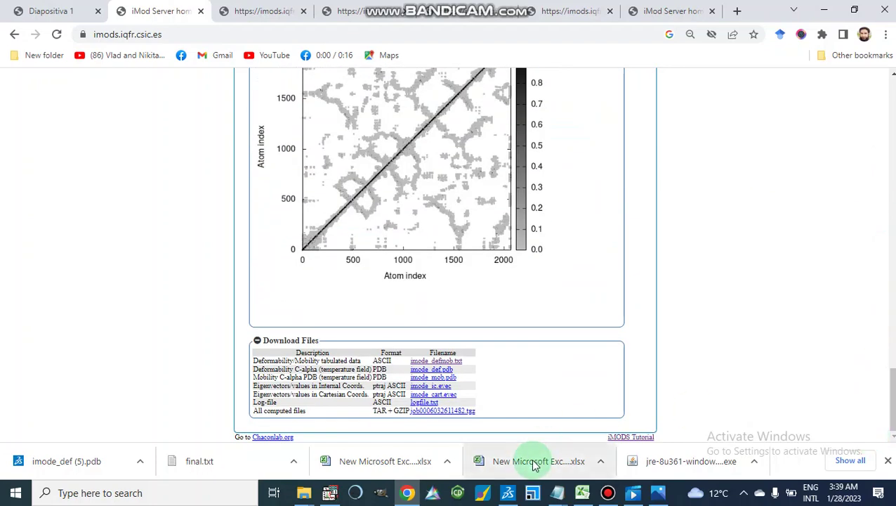
# - Download imode_def.pdb and show the new imode_def (6) file in its folder
pyautogui.click(421, 370)
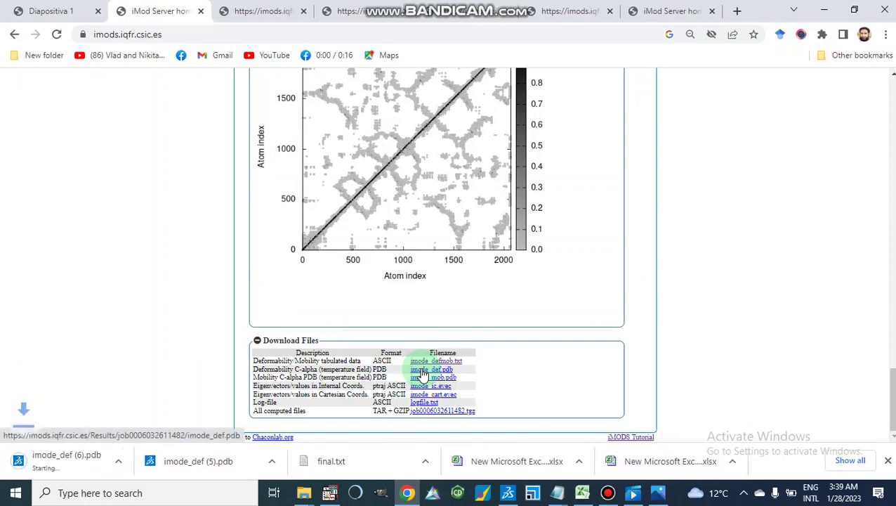
pyautogui.click(112, 428)
pyautogui.click(51, 460)
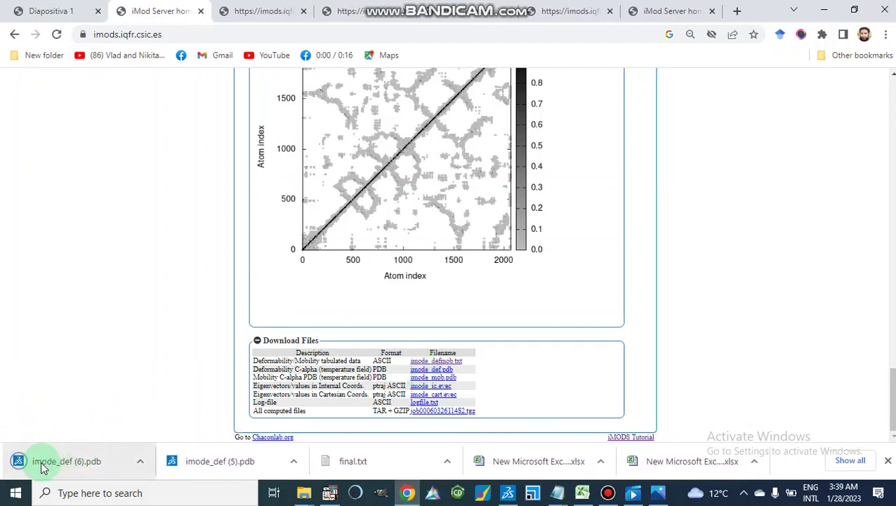
pyautogui.rightClick(42, 464)
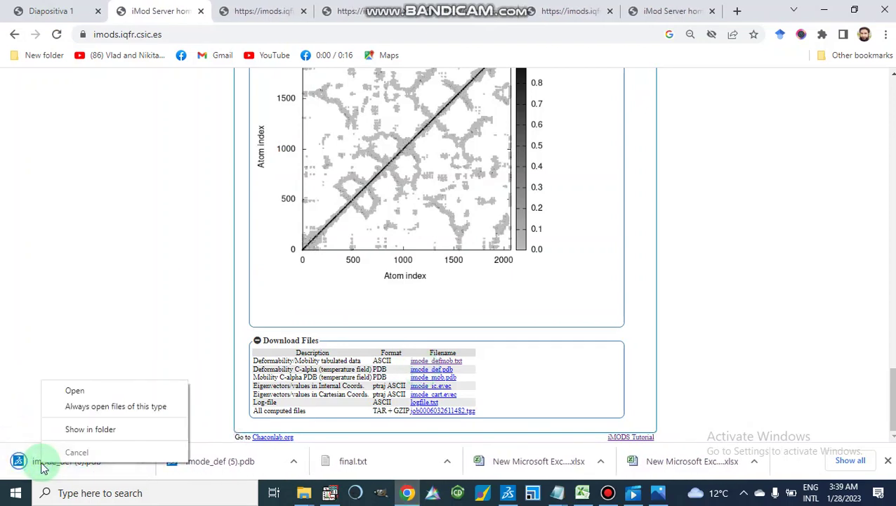
pyautogui.click(84, 431)
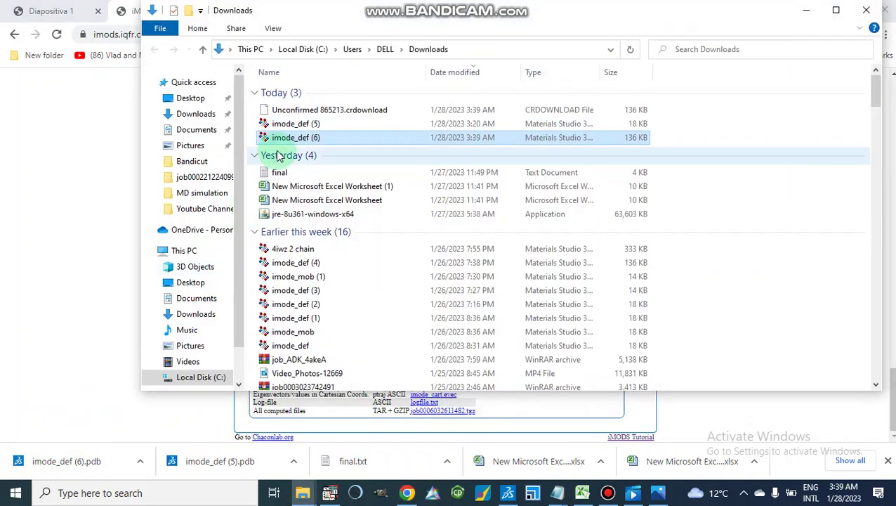
# - Open imode_def (6) in BIOVIA Discovery Studio
pyautogui.rightClick(285, 139)
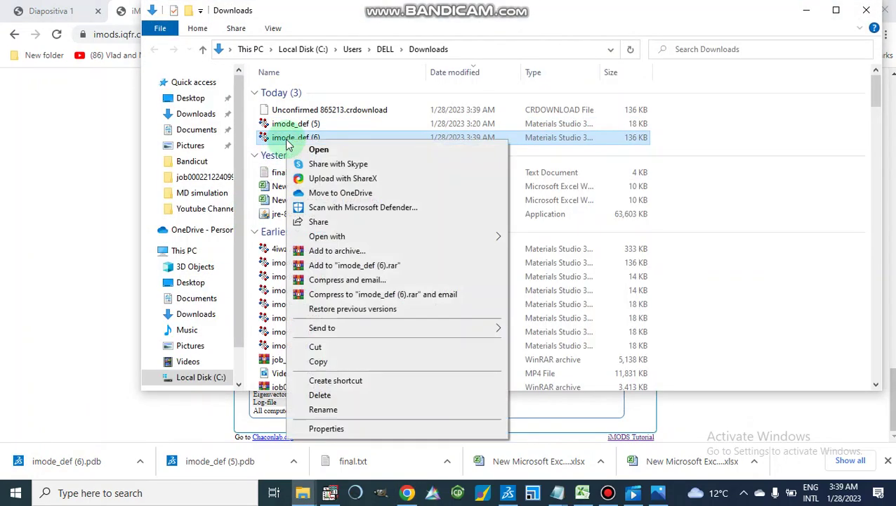
pyautogui.moveTo(490, 236)
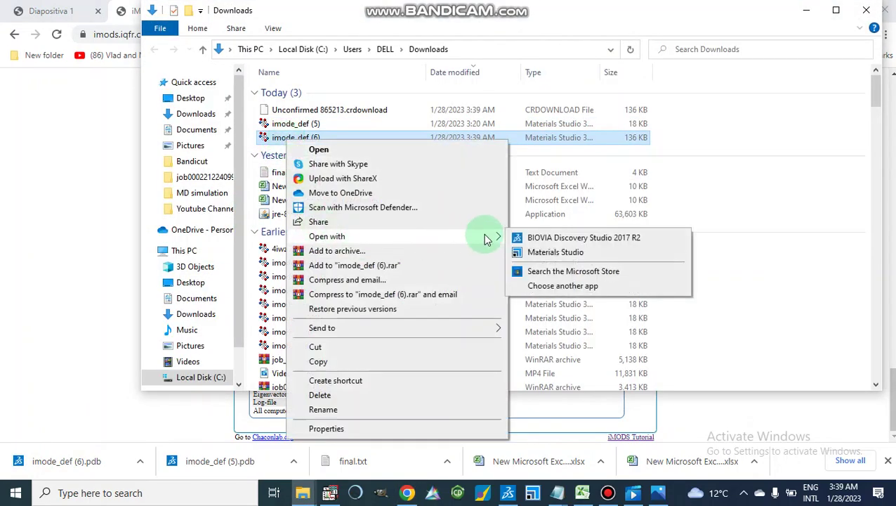
pyautogui.click(552, 239)
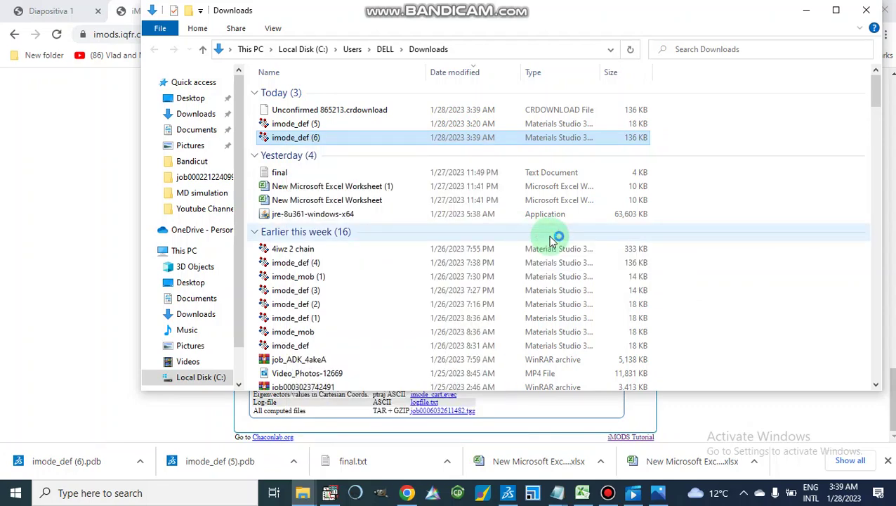
pyautogui.click(509, 494)
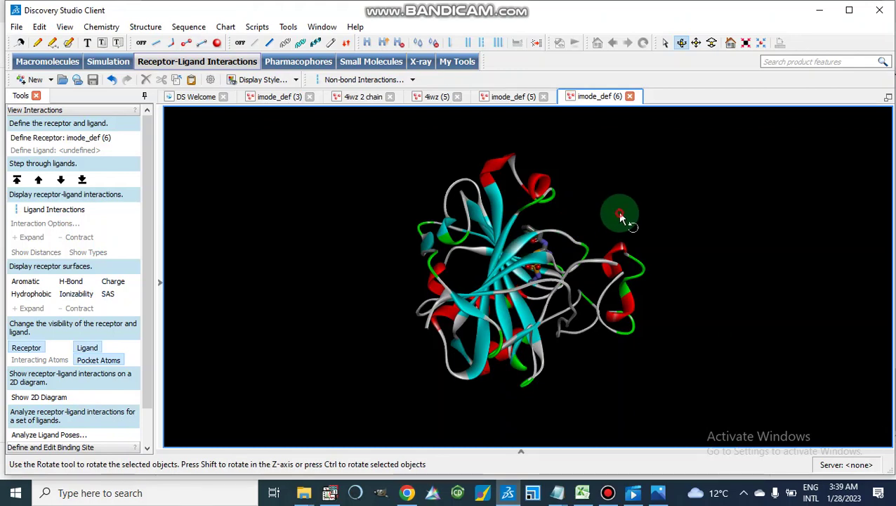
# - Rotate and zoom the imode_def (6) model, expand its hierarchy tree, then minimize Discovery Studio
pyautogui.moveTo(619, 216); pyautogui.dragTo(510, 277)
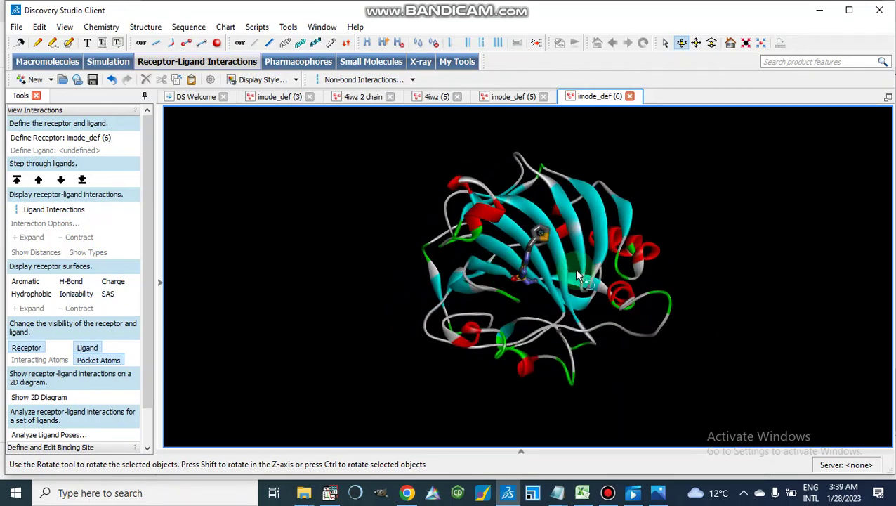
pyautogui.scroll(3, 692, 261)
pyautogui.click(454, 310)
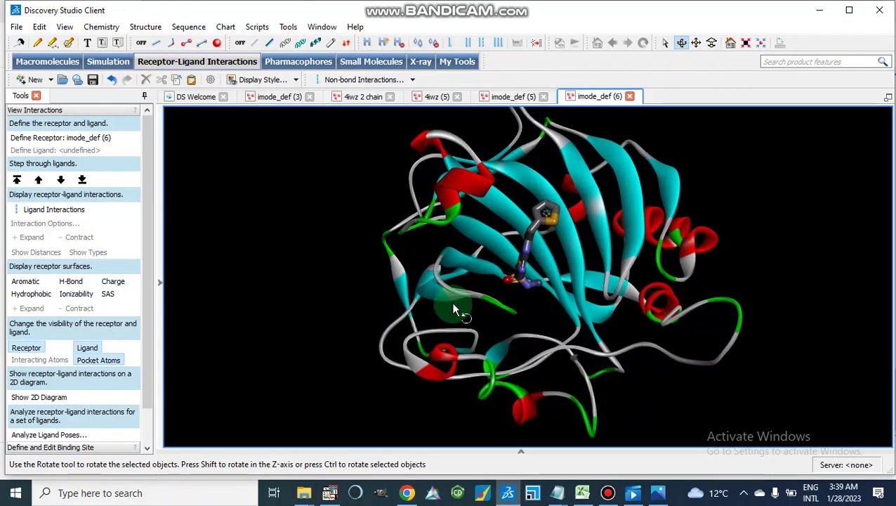
pyautogui.moveTo(460, 249); pyautogui.dragTo(258, 238)
pyautogui.click(162, 281)
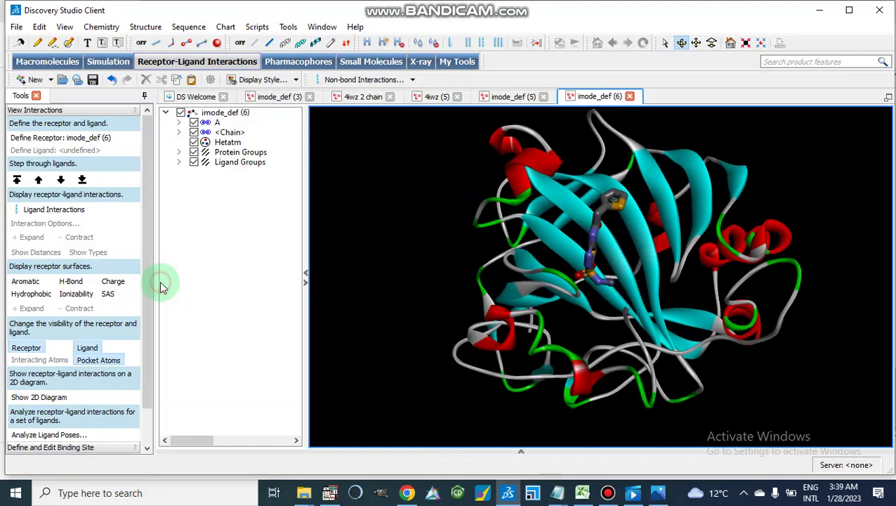
pyautogui.moveTo(602, 185); pyautogui.dragTo(583, 160)
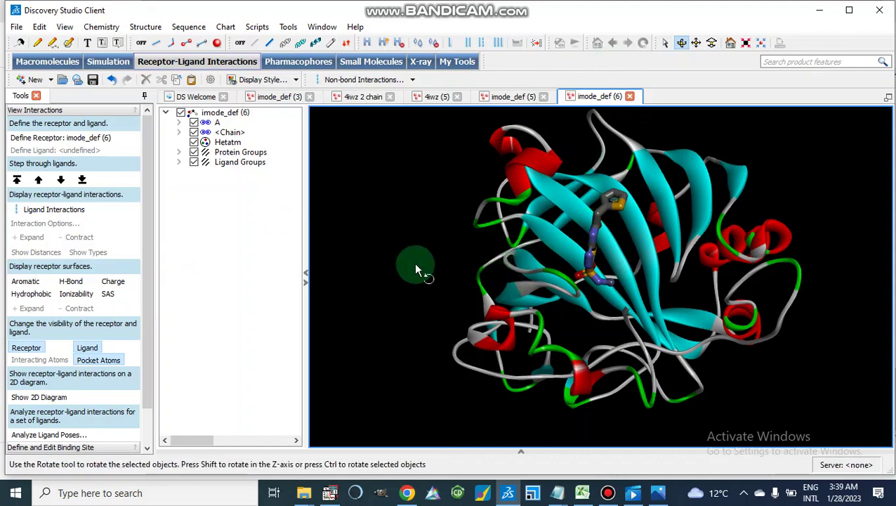
pyautogui.click(817, 12)
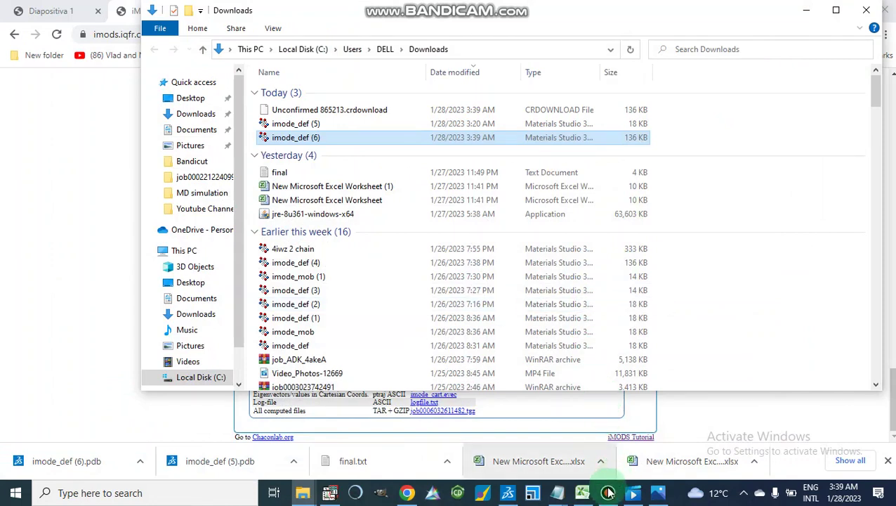
# - Bring the iMODS results back, scroll to the top and switch to the Basic tab
pyautogui.click(408, 495)
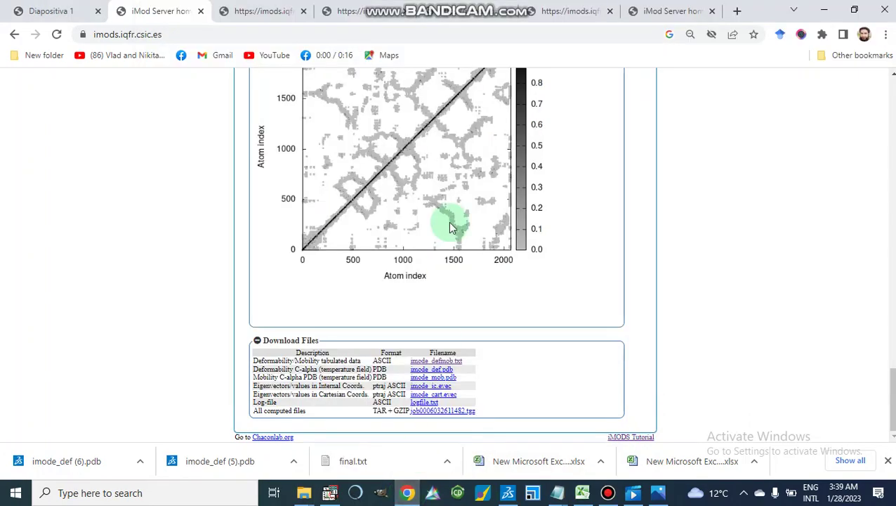
pyautogui.scroll(3, 451, 225)
pyautogui.scroll(15, 451, 226)
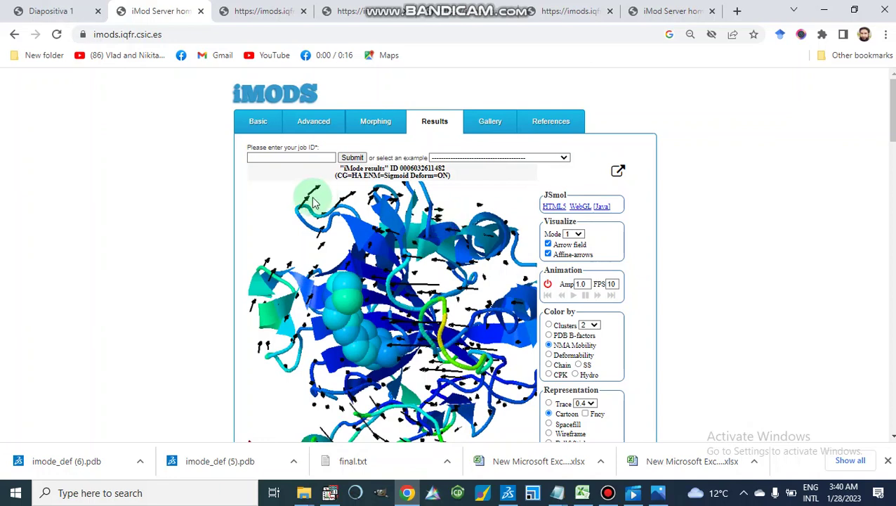
pyautogui.click(259, 132)
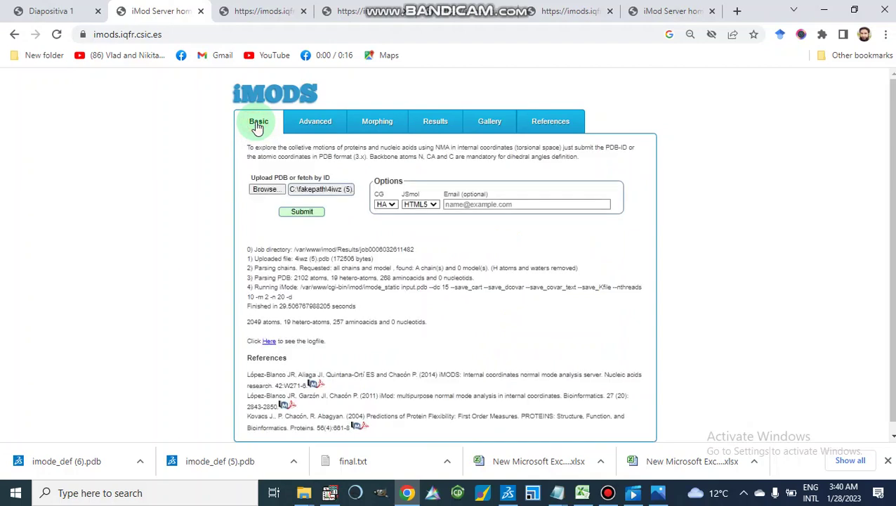
# - Open the PDB upload file picker and cancel it without choosing a file
pyautogui.click(264, 189)
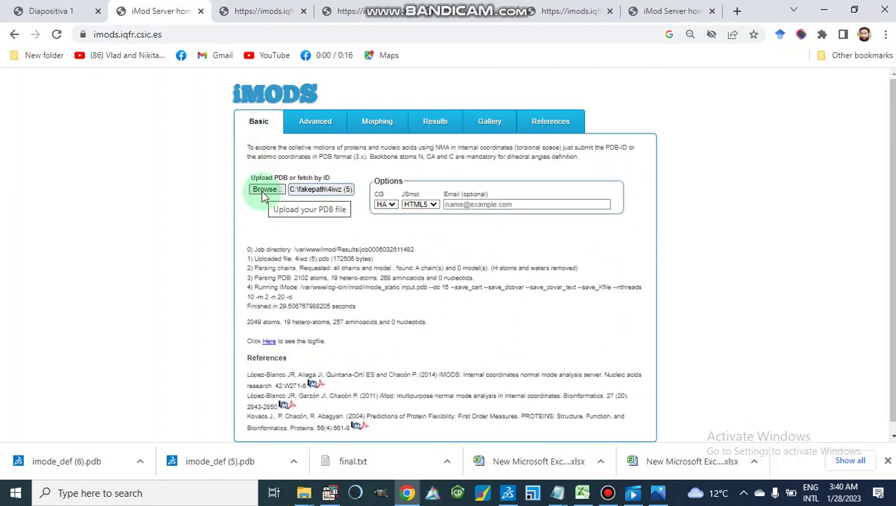
pyautogui.click(264, 191)
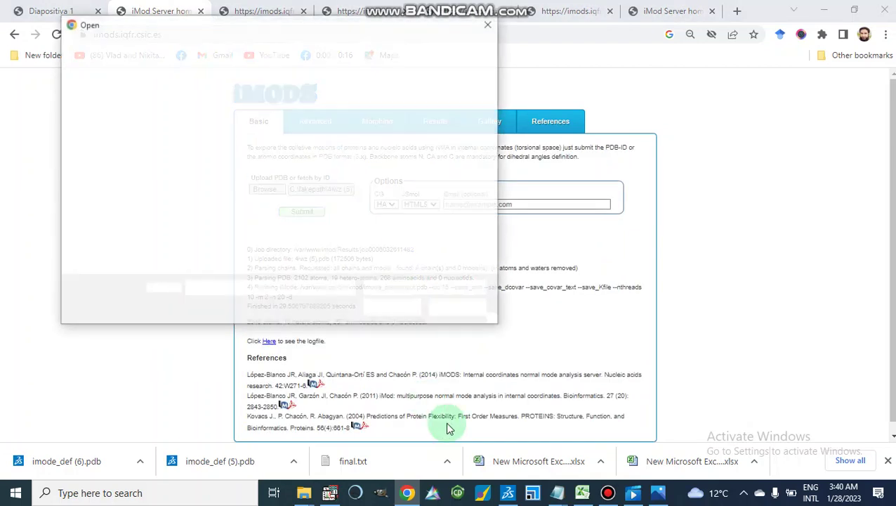
pyautogui.click(489, 25)
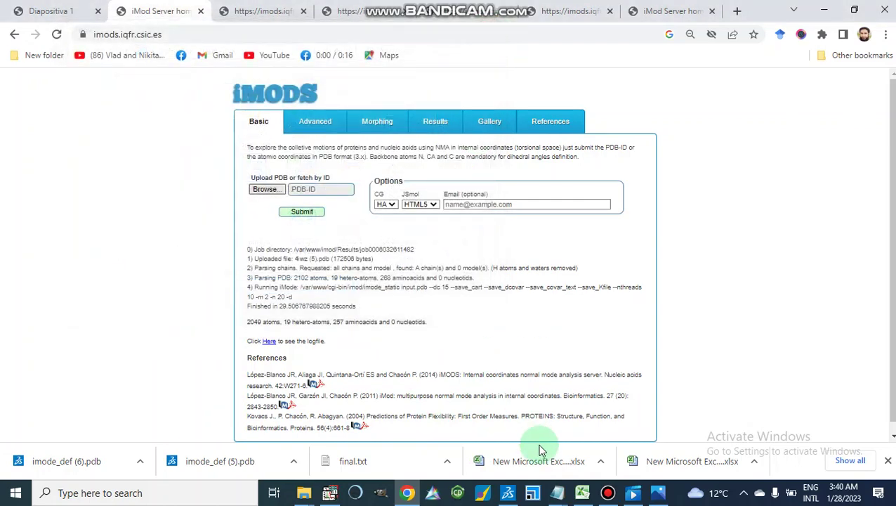
# - Restore Discovery Studio, switch to the 4iwz (5) document, and rotate and zoom the active site
pyautogui.click(508, 495)
pyautogui.click(512, 98)
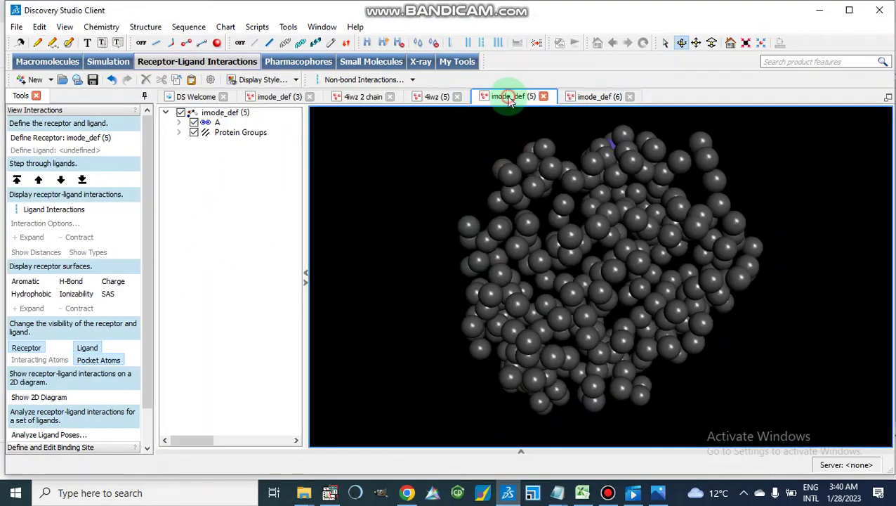
pyautogui.click(431, 96)
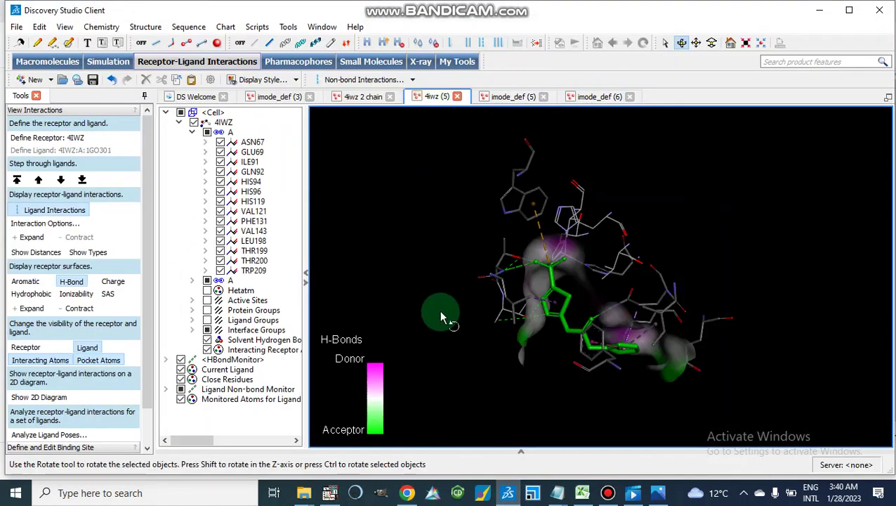
pyautogui.moveTo(441, 316); pyautogui.dragTo(589, 354)
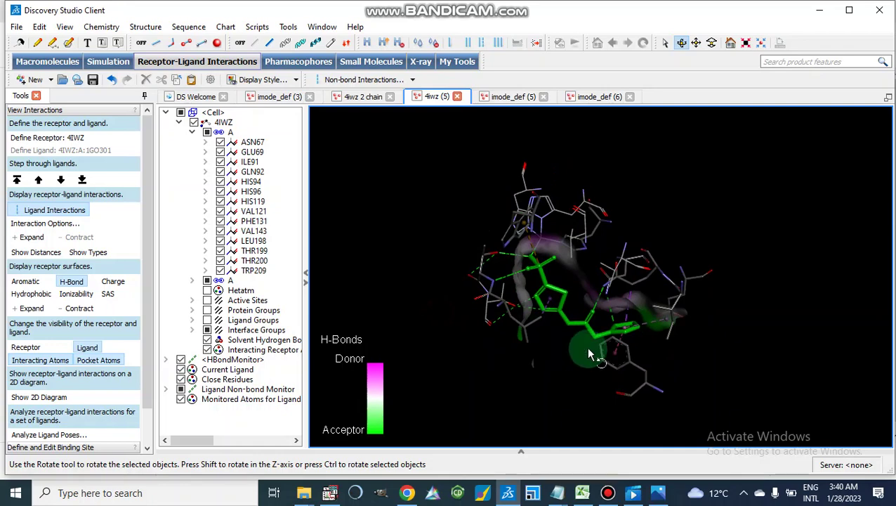
pyautogui.scroll(4, 589, 354)
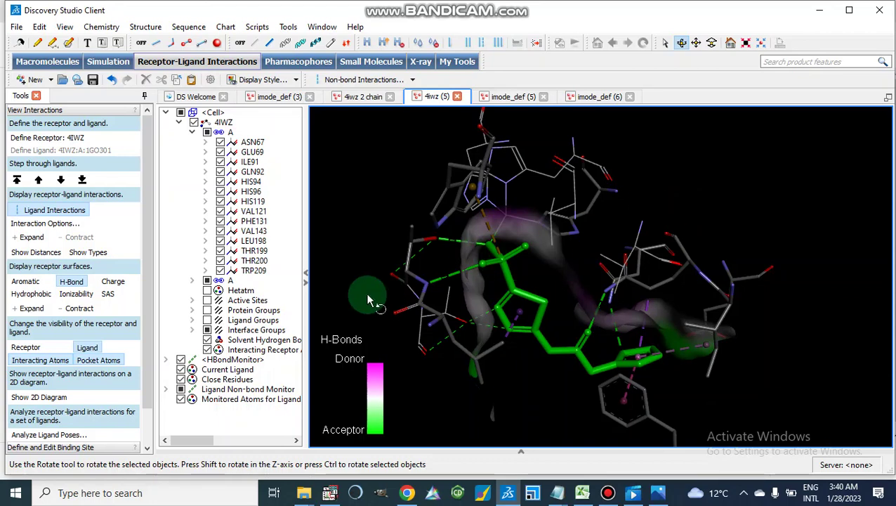
# - Save the complex as the Protein Data Bank file 'active site', then minimize Discovery Studio
pyautogui.click(15, 27)
pyautogui.click(41, 139)
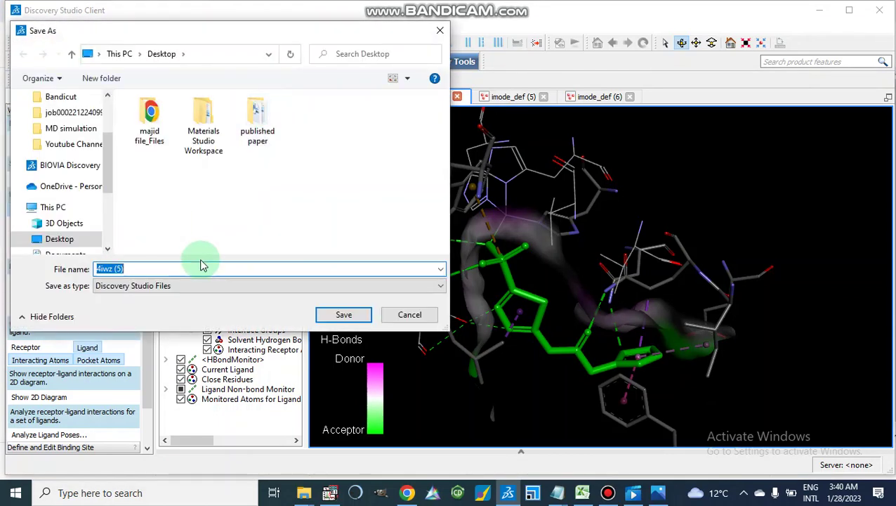
pyautogui.write('acti')
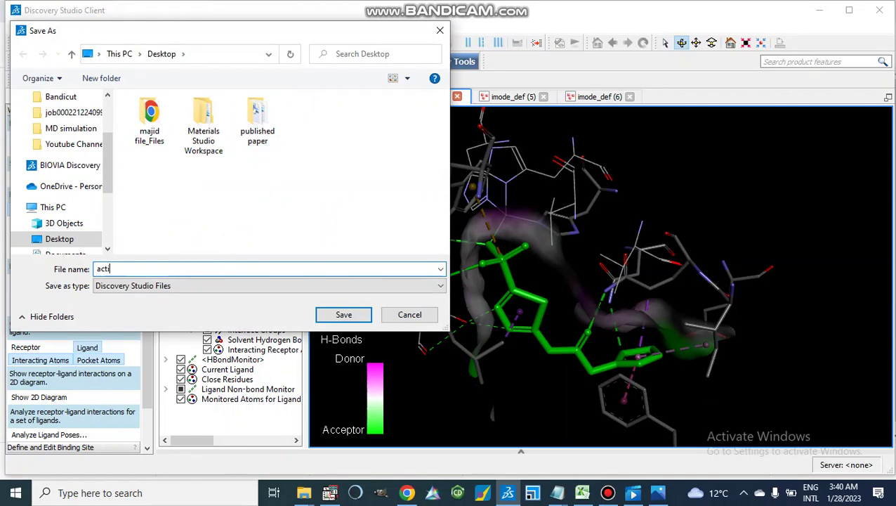
pyautogui.write('ve site')
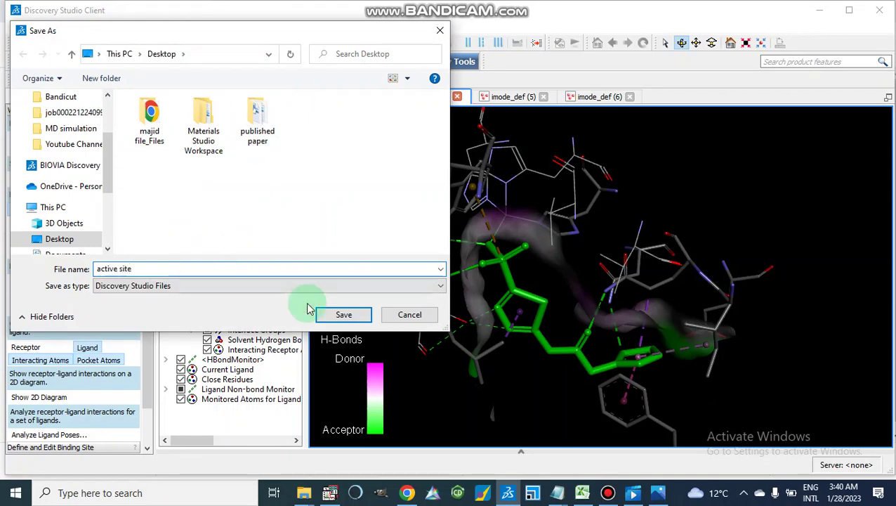
pyautogui.click(262, 286)
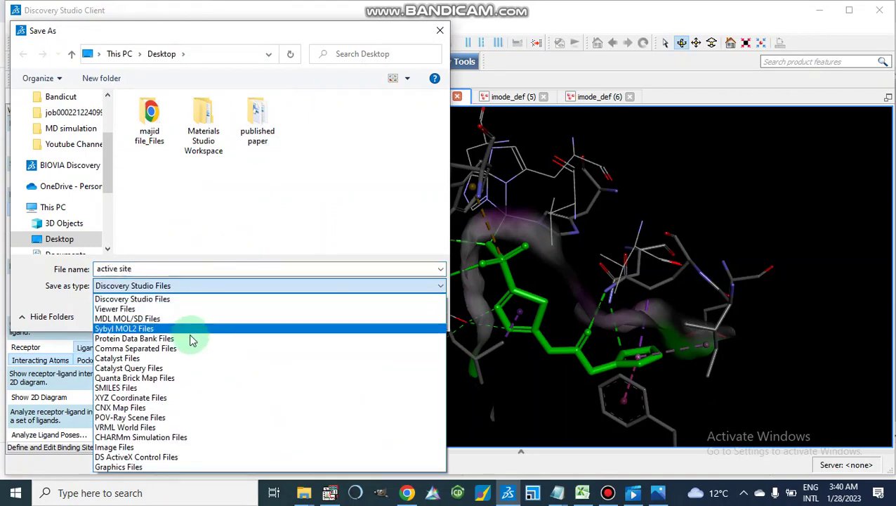
pyautogui.click(193, 339)
pyautogui.click(342, 315)
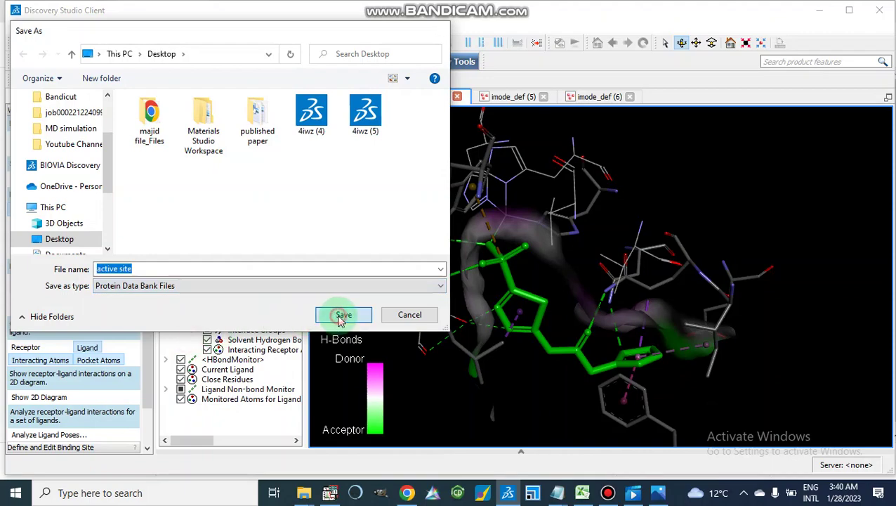
pyautogui.click(818, 13)
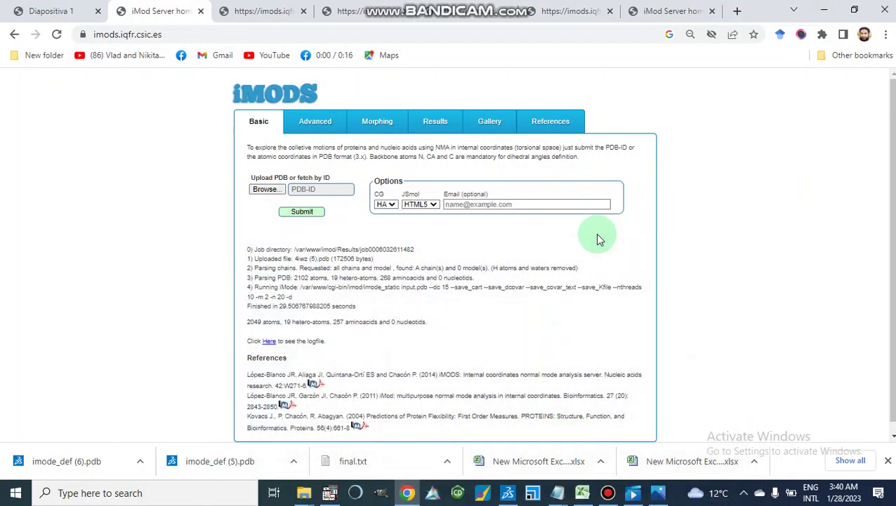
# - Upload the 'active site' PDB file and submit it to iMODS for normal-mode analysis
pyautogui.click(261, 189)
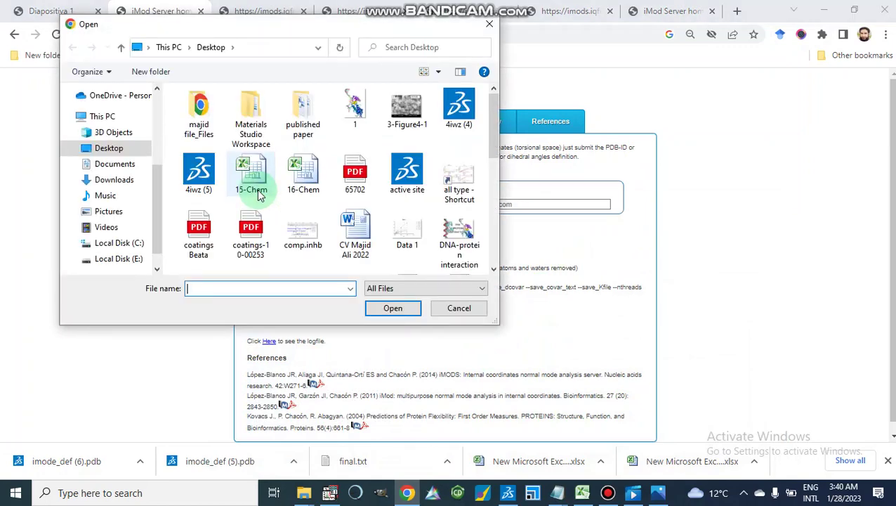
pyautogui.doubleClick(412, 168)
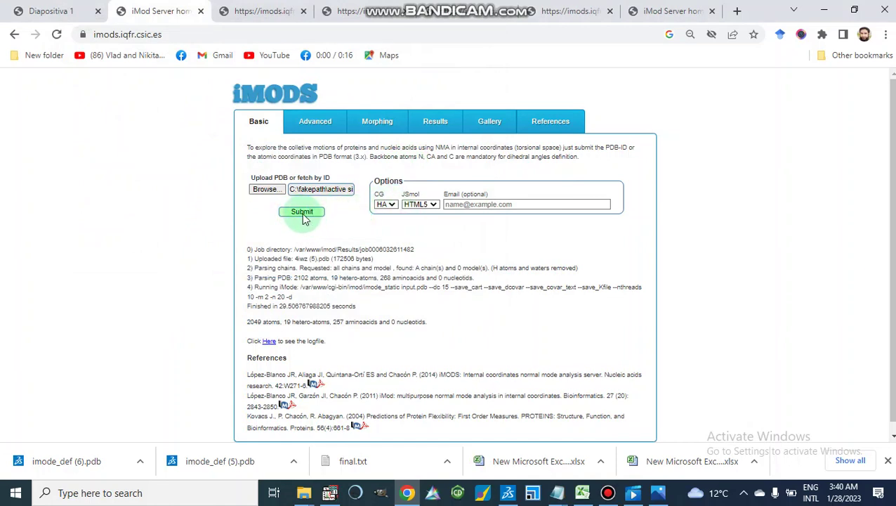
pyautogui.click(302, 213)
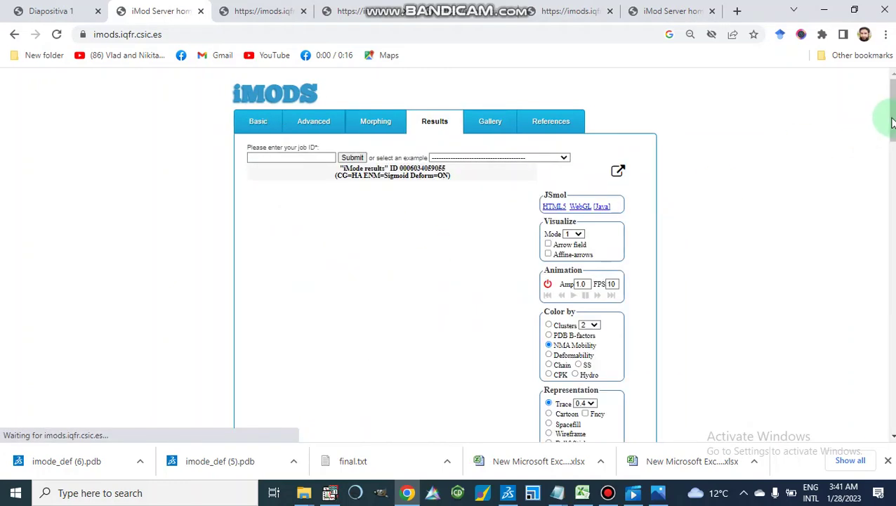
# - Switch the JSmol representation to Cartoon, then Ball&Stick, and rotate the molecule
pyautogui.moveTo(891, 121); pyautogui.dragTo(888, 143)
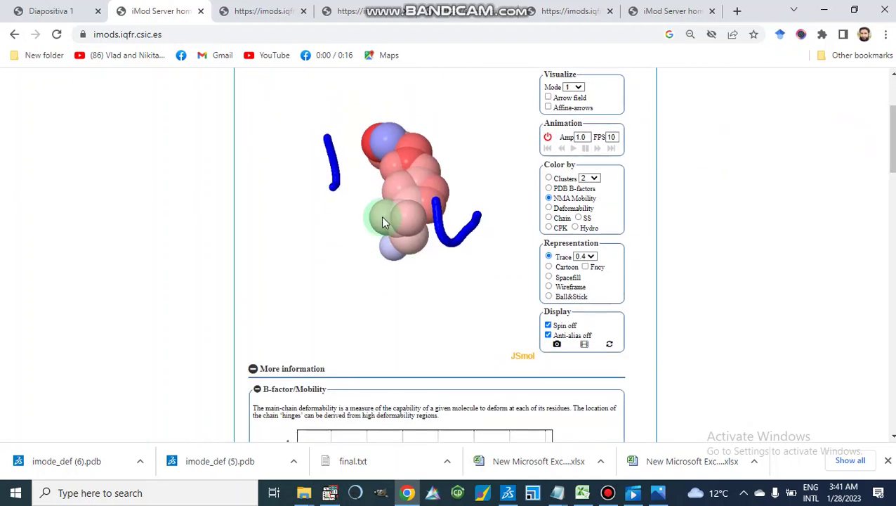
pyautogui.moveTo(366, 212); pyautogui.dragTo(431, 226)
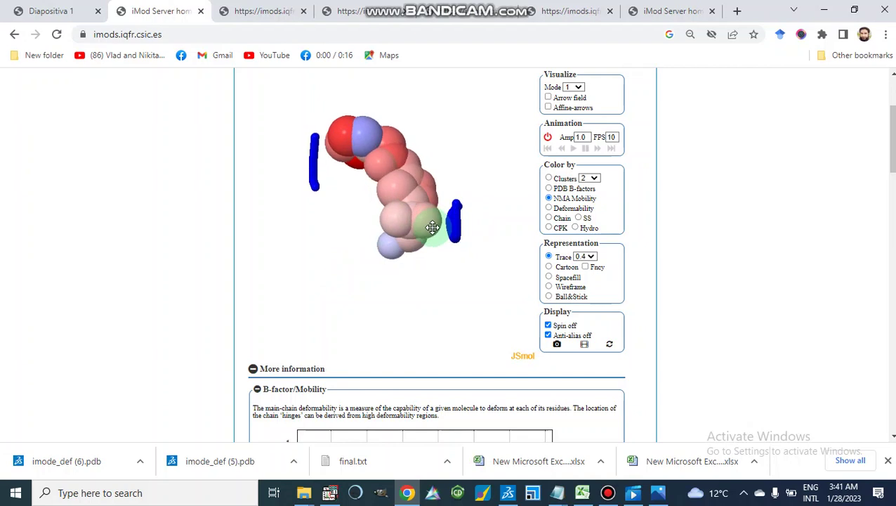
pyautogui.click(549, 268)
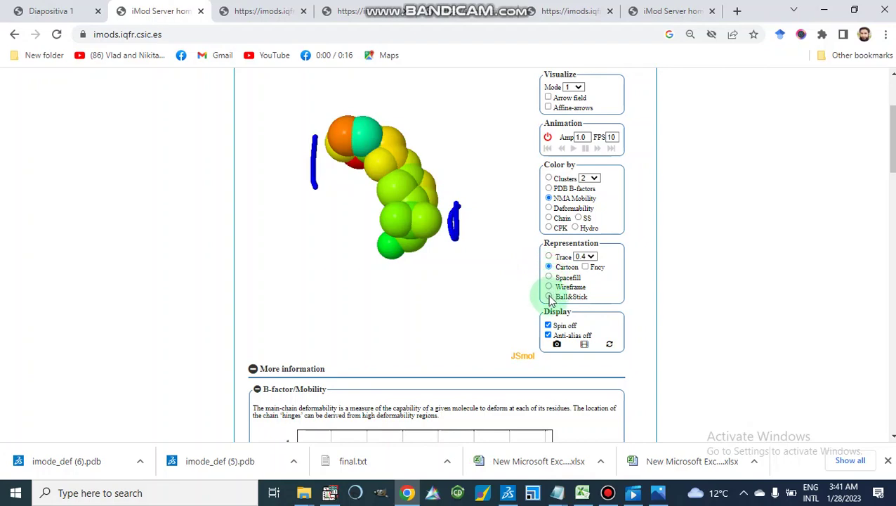
pyautogui.click(550, 297)
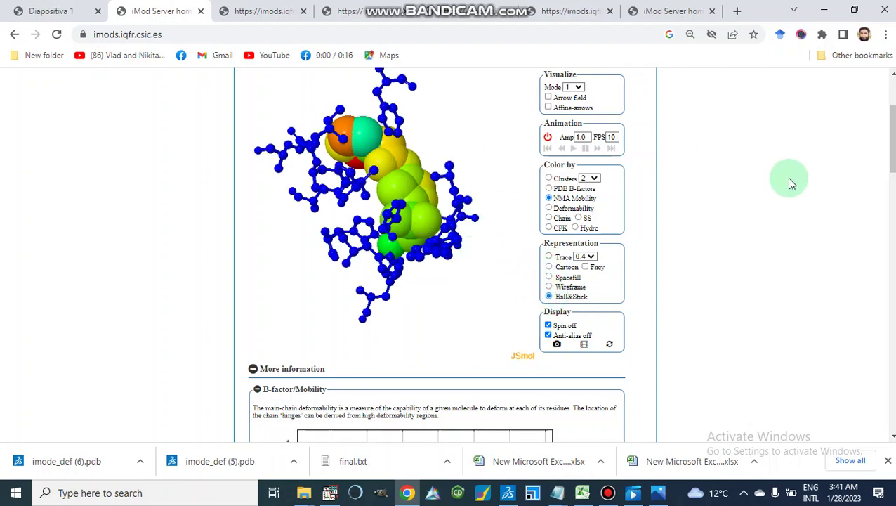
pyautogui.moveTo(893, 153); pyautogui.dragTo(891, 137)
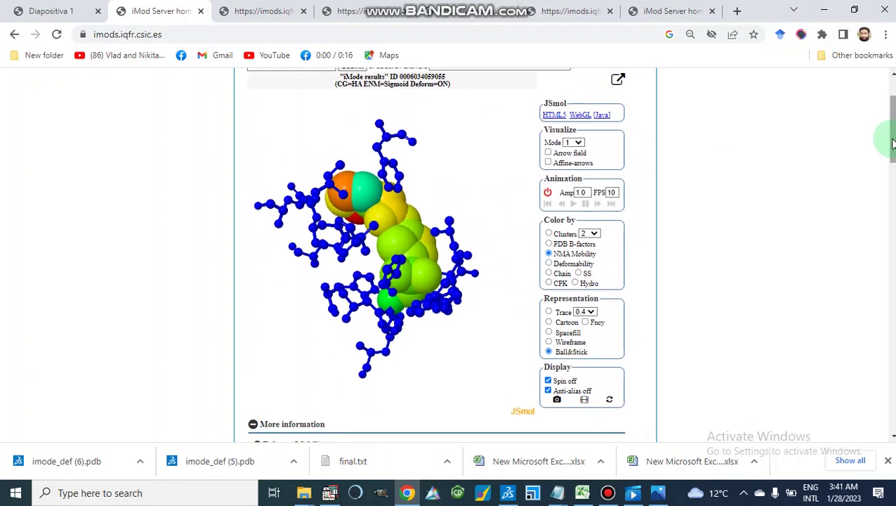
pyautogui.moveTo(433, 195)
pyautogui.mouseDown()
pyautogui.moveTo(464, 201)
pyautogui.moveTo(448, 234)
pyautogui.moveTo(428, 232)
pyautogui.moveTo(415, 197)
pyautogui.mouseUp()
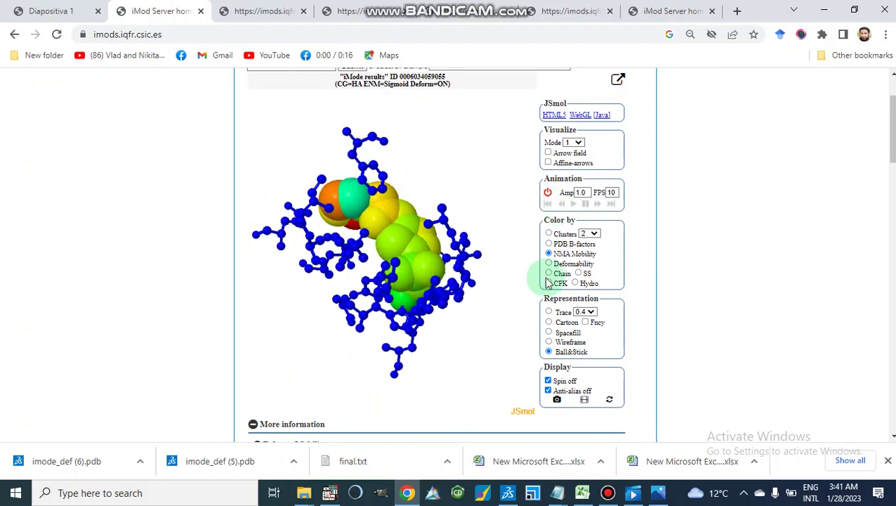
# - Play the normal-mode animation, pause it, then switch it off, leaving B-factor colouring
pyautogui.click(549, 194)
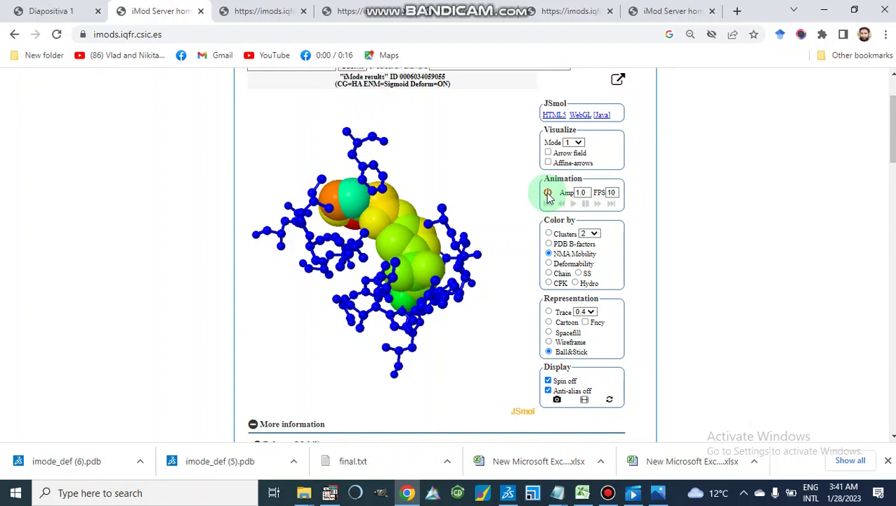
pyautogui.click(572, 203)
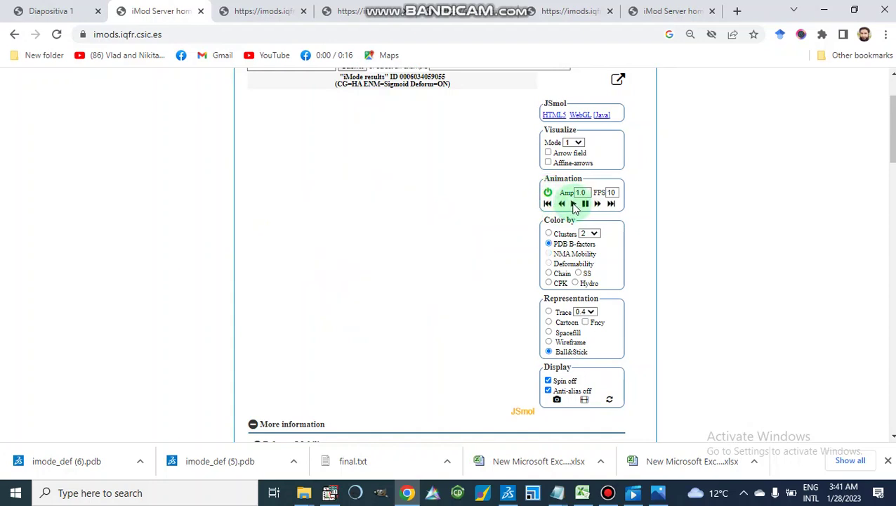
pyautogui.click(585, 204)
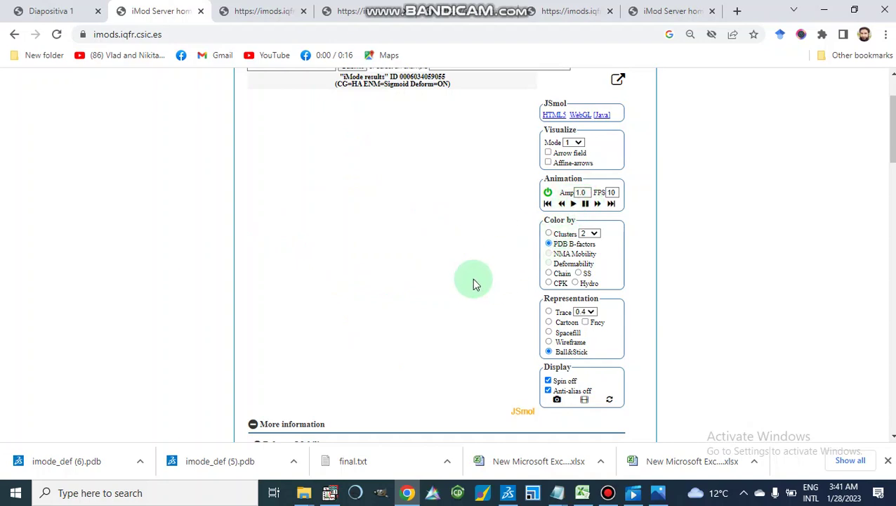
pyautogui.click(547, 193)
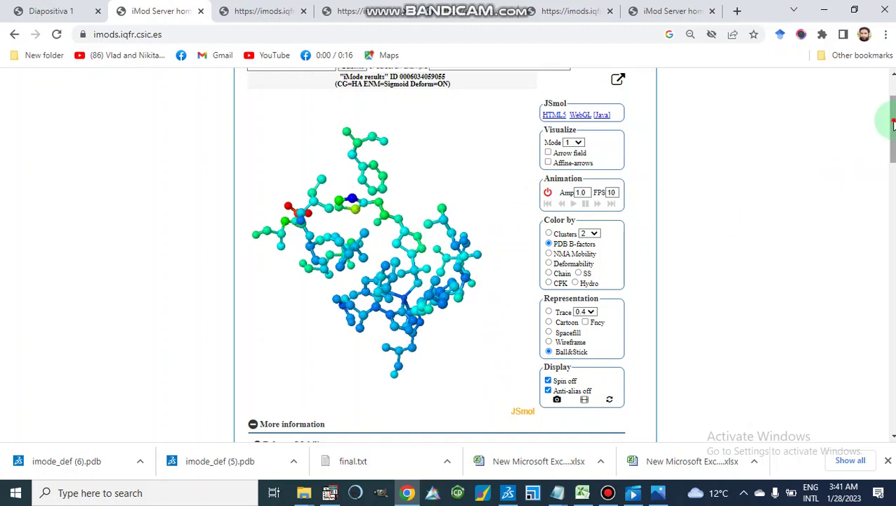
pyautogui.moveTo(893, 124); pyautogui.dragTo(870, 124)
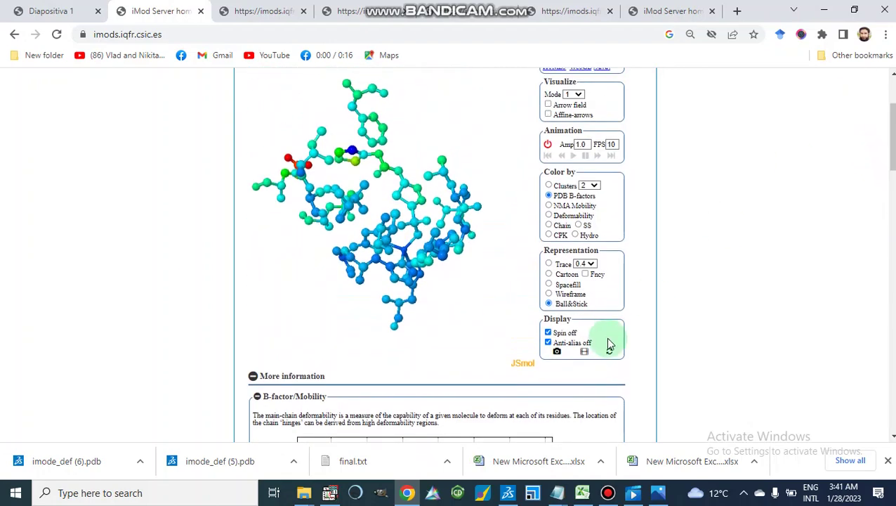
# - Recolour the ball-and-stick complex by NMA Mobility and adjust the zoom
pyautogui.click(550, 206)
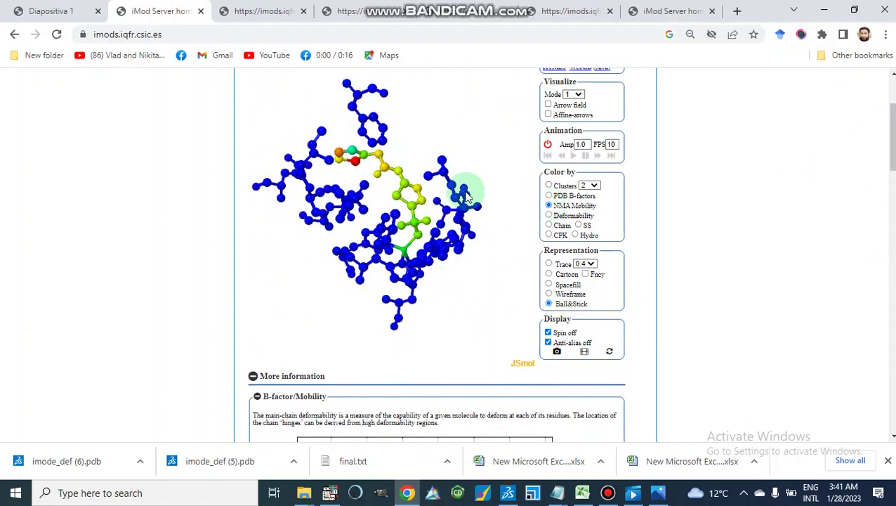
pyautogui.scroll(5, 456, 353)
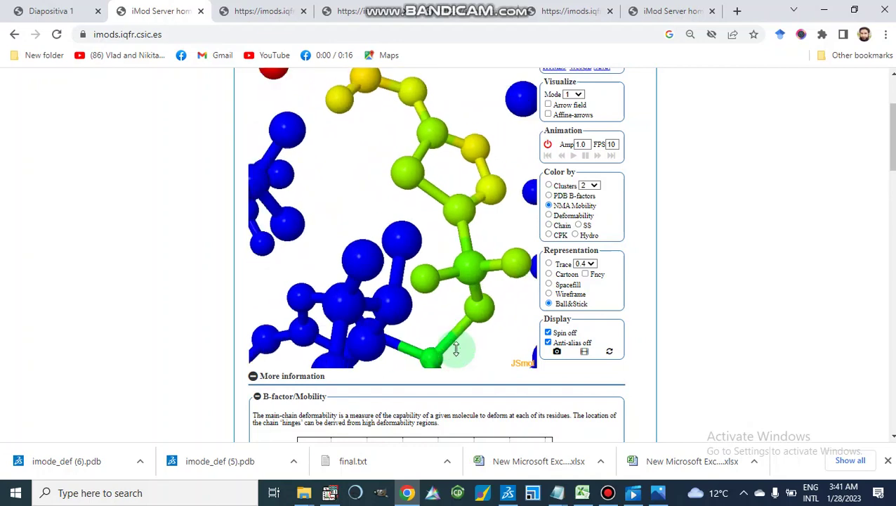
pyautogui.scroll(-4, 455, 351)
pyautogui.scroll(1, 456, 349)
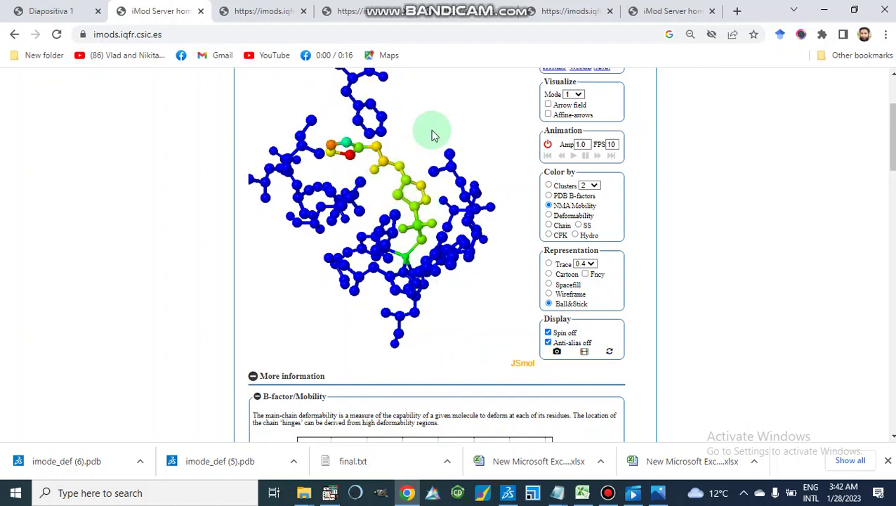
# - Rotate the complex around the zinc through several orientations to inspect the mobile ligand chain
pyautogui.moveTo(432, 133); pyautogui.dragTo(374, 110)
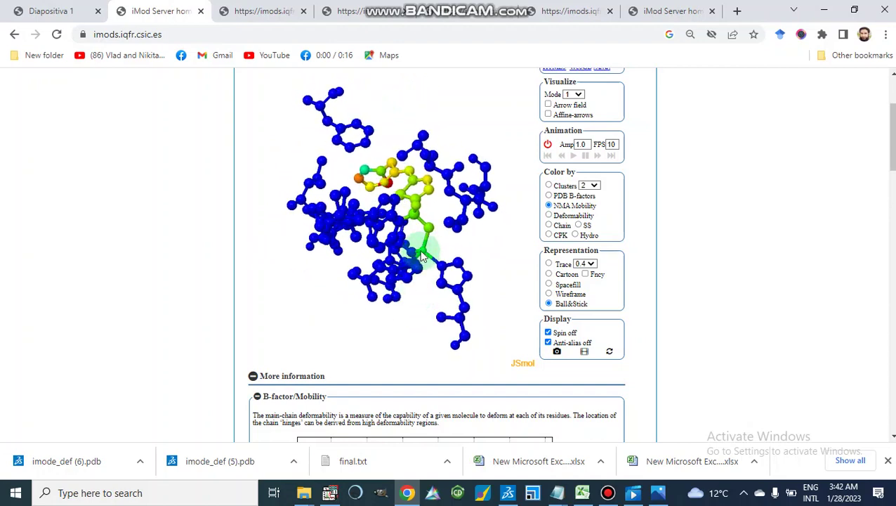
pyautogui.moveTo(421, 257)
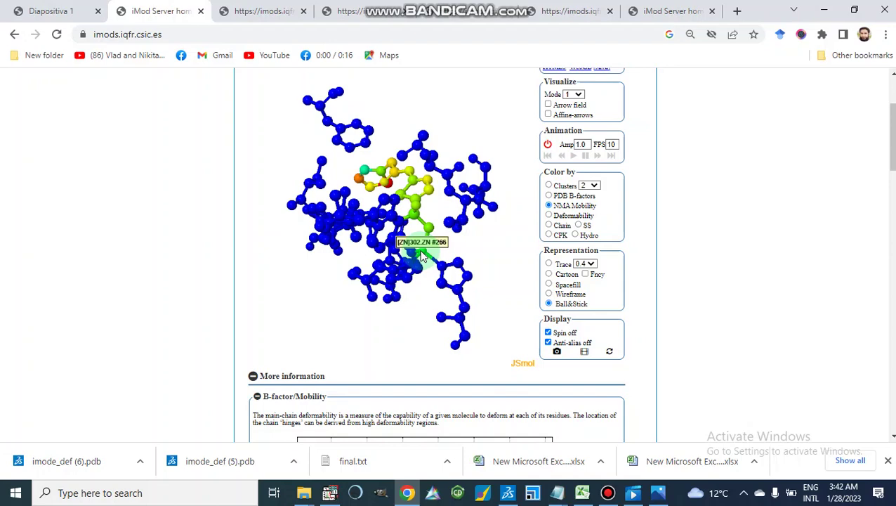
pyautogui.moveTo(420, 255); pyautogui.dragTo(481, 249)
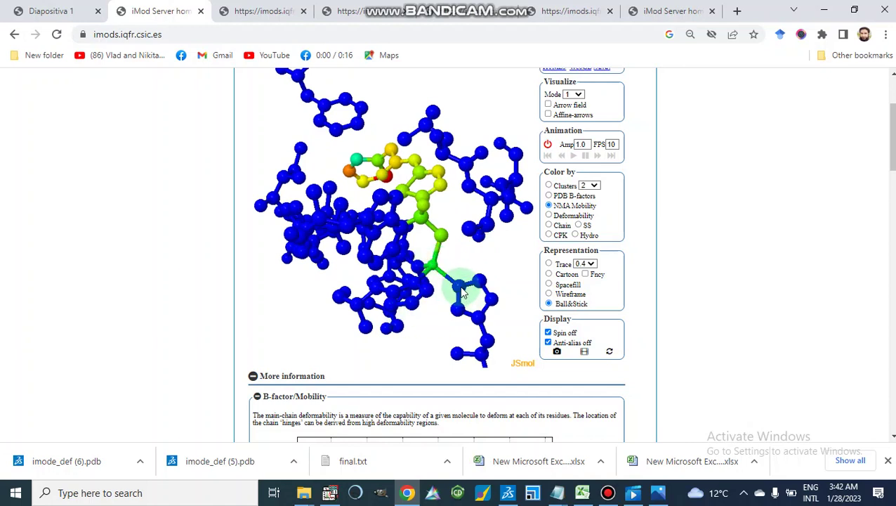
pyautogui.moveTo(460, 292)
pyautogui.moveTo(406, 320); pyautogui.dragTo(407, 73)
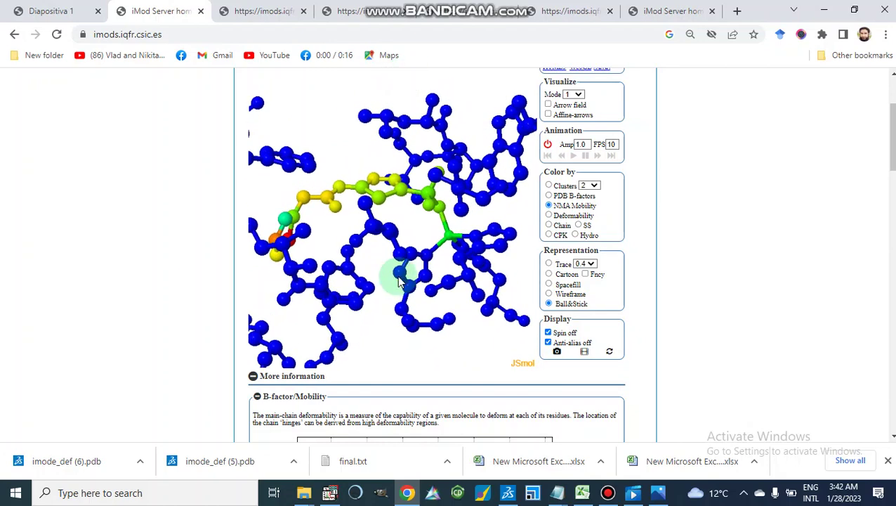
pyautogui.moveTo(391, 358); pyautogui.dragTo(451, 370)
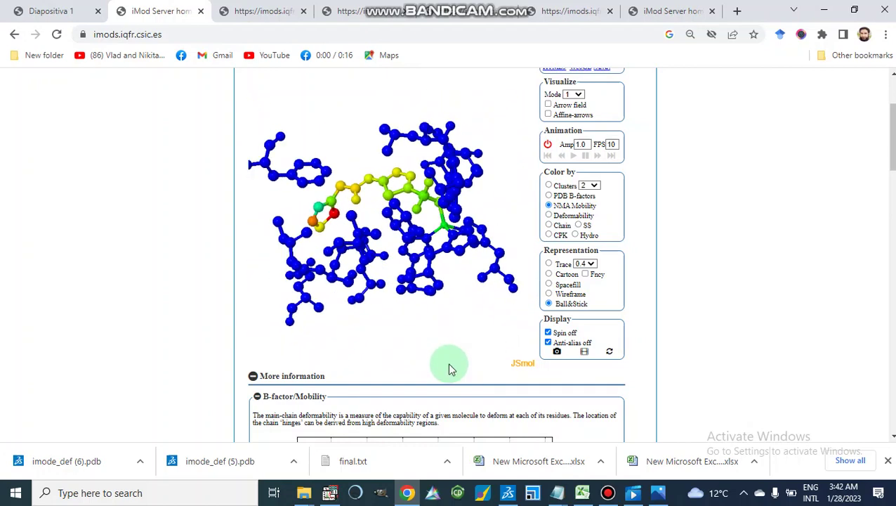
# - Scroll down through the result charts and back up to the viewer
pyautogui.scroll(2, 448, 363)
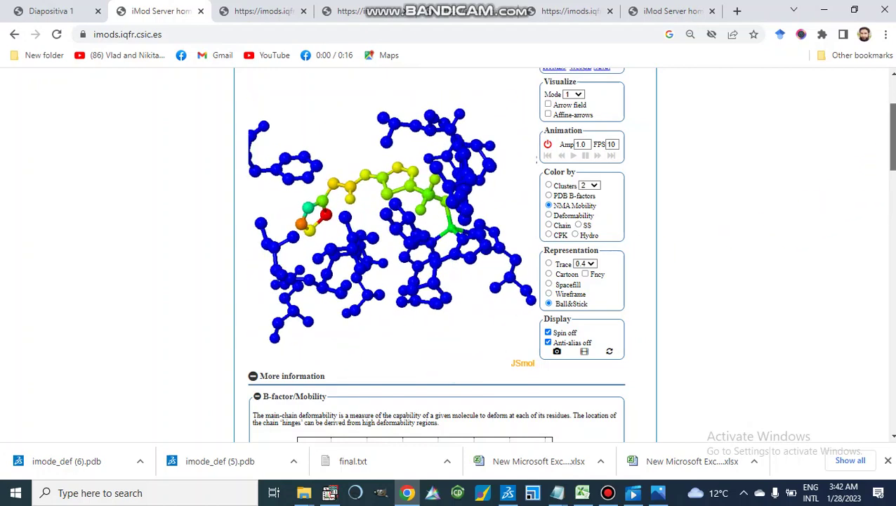
pyautogui.moveTo(892, 145); pyautogui.dragTo(893, 230)
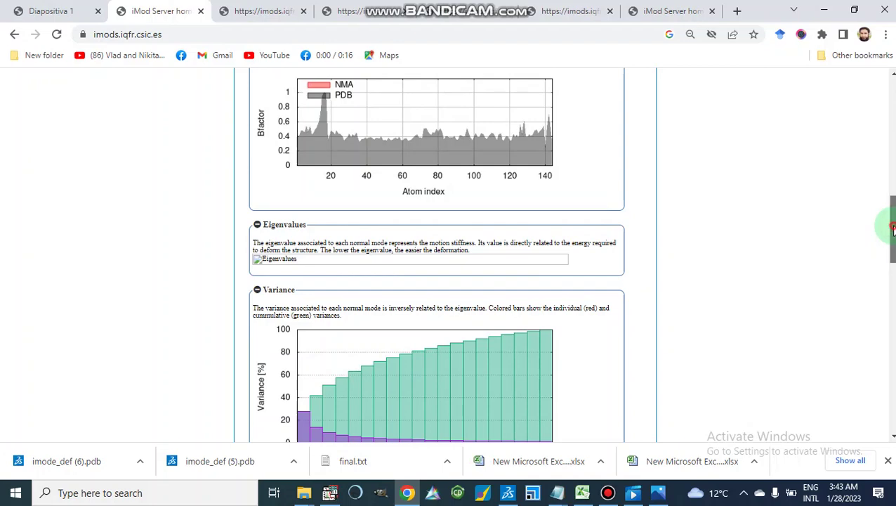
pyautogui.moveTo(893, 231); pyautogui.dragTo(893, 129)
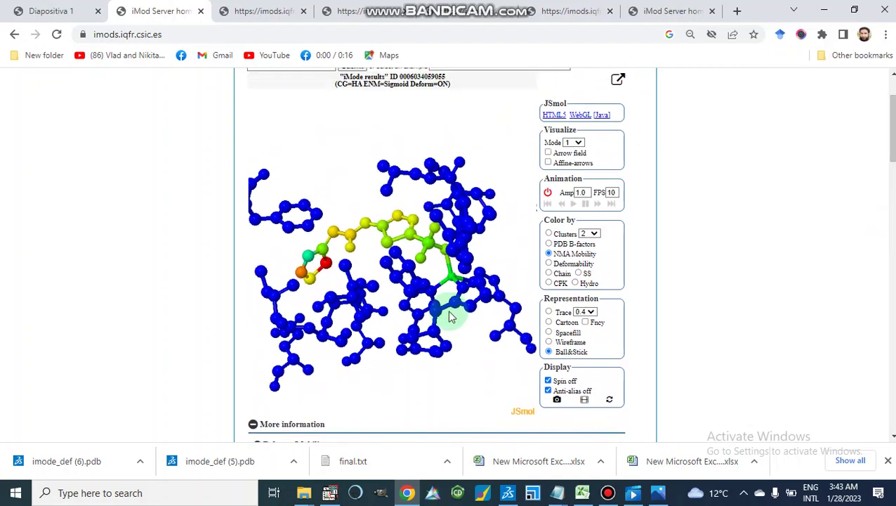